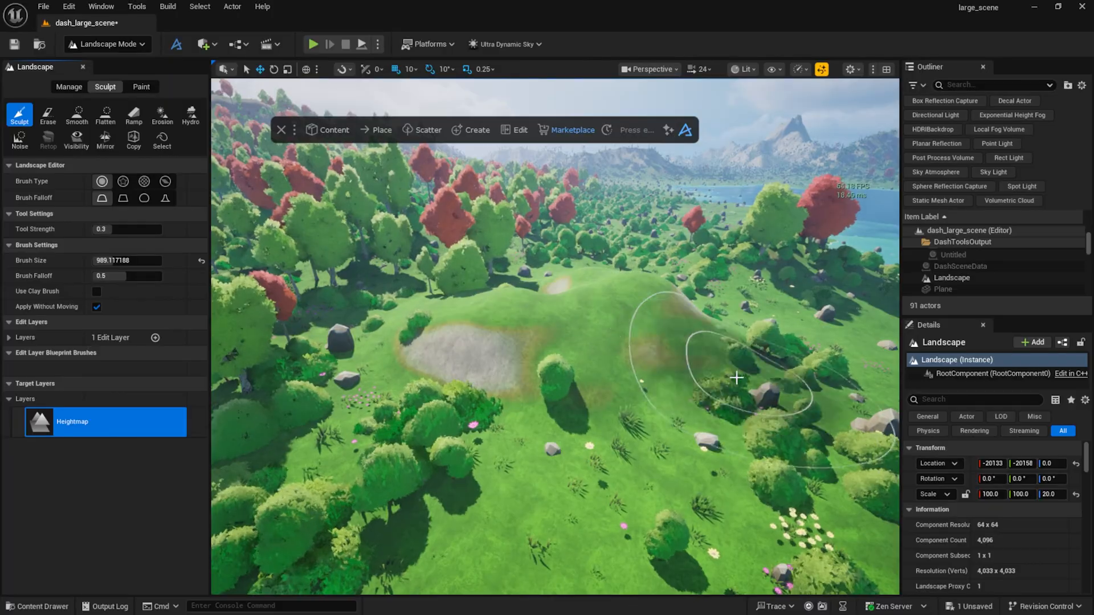
Switch from landscape sculpting to Selection Mode and run Unfreeze Affected Tools on the selected landscape.
key(shift+1)
click(637, 129)
text(unfr)
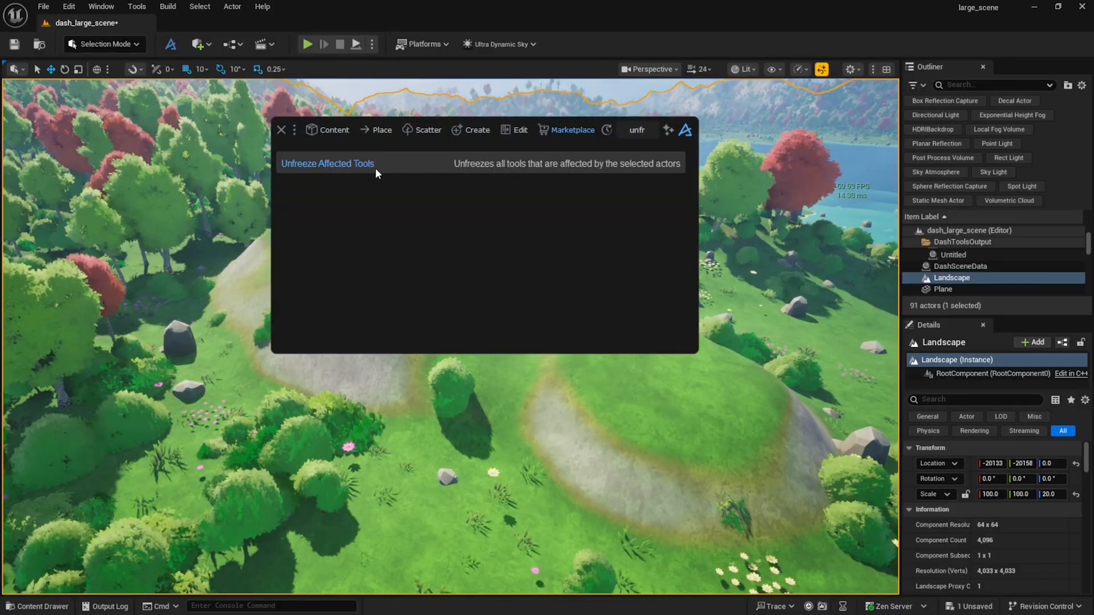
click(342, 163)
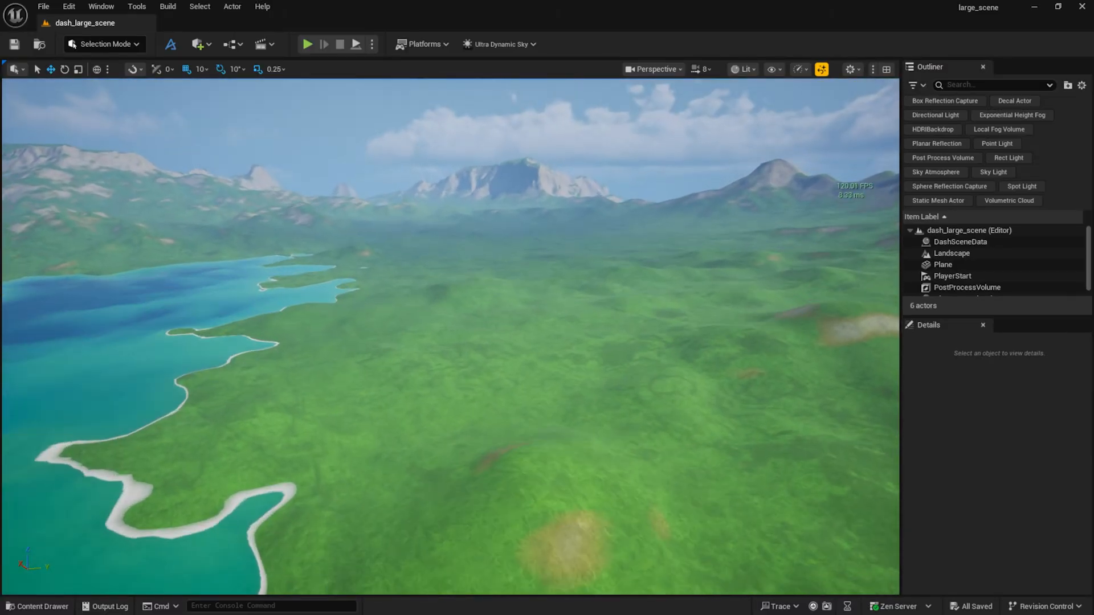
Open the Dash bar over the empty coastal landscape and create a Surface Scatter tool.
right_drag(733, 348, 733, 348)
key(q)
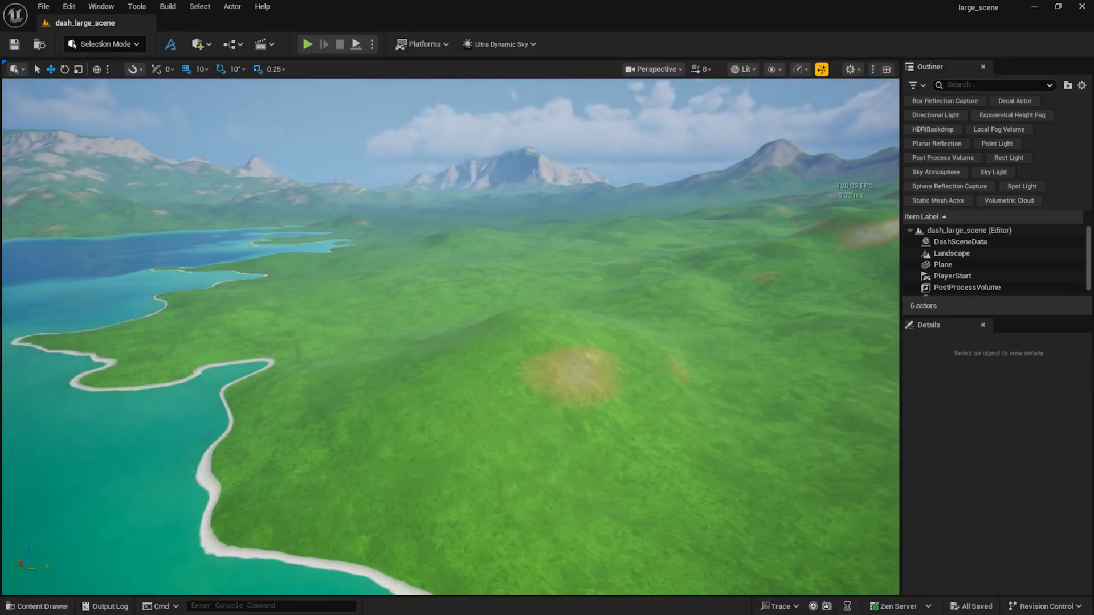
scroll(1017, 268, down, 1)
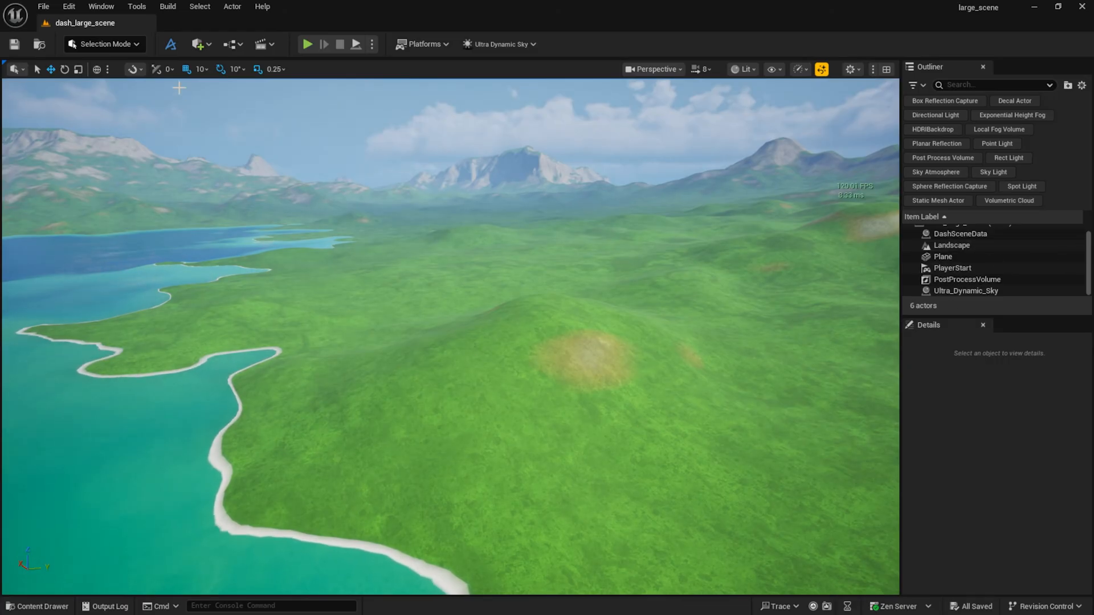
click(170, 44)
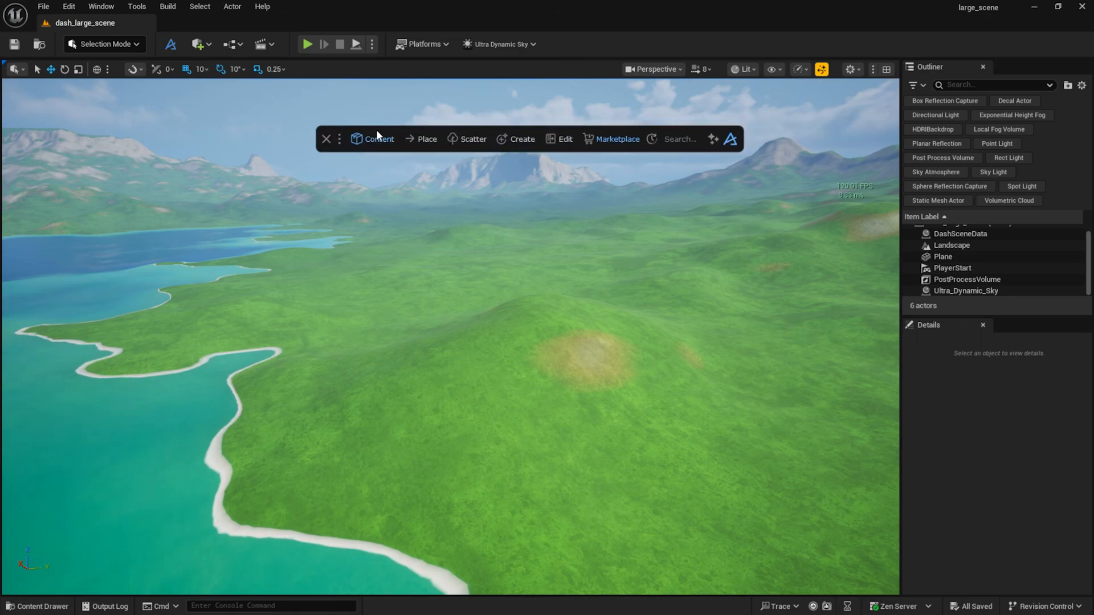
click(464, 142)
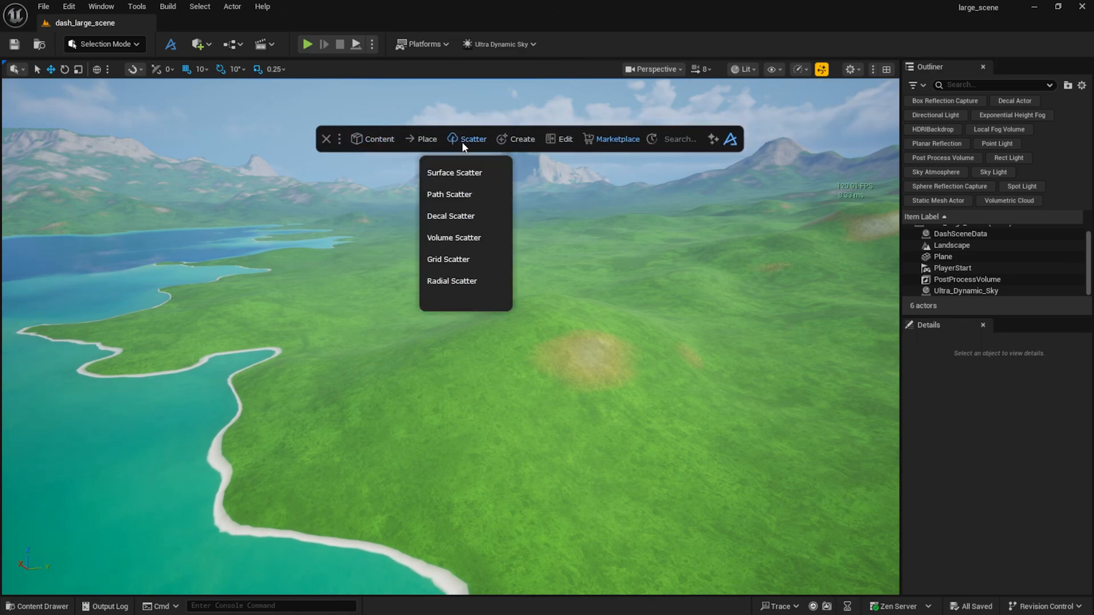
click(454, 172)
drag(809, 223, 767, 223)
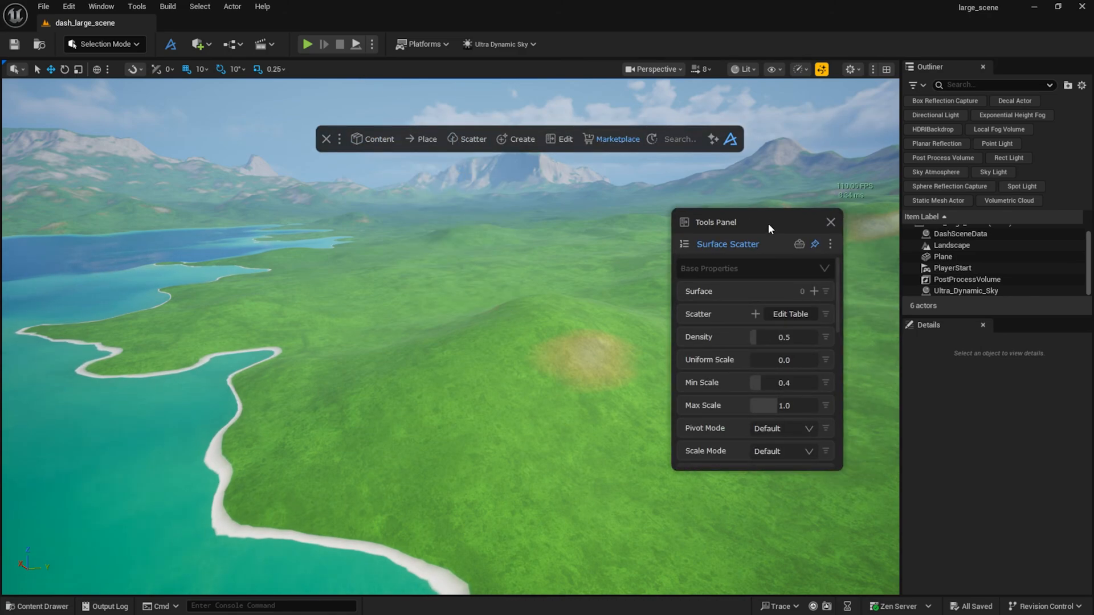
Place SM_RockFormation_01 and SM_RocksRound_One near the shoreline and scatter them with the Landscape as the surface.
click(37, 606)
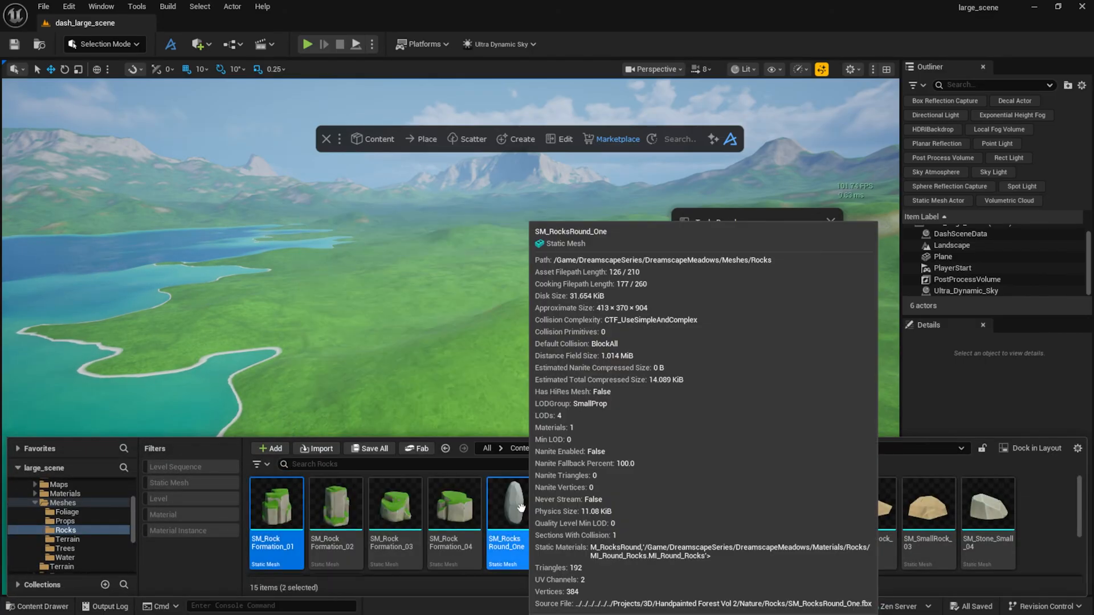
drag(514, 507, 328, 421)
click(341, 383)
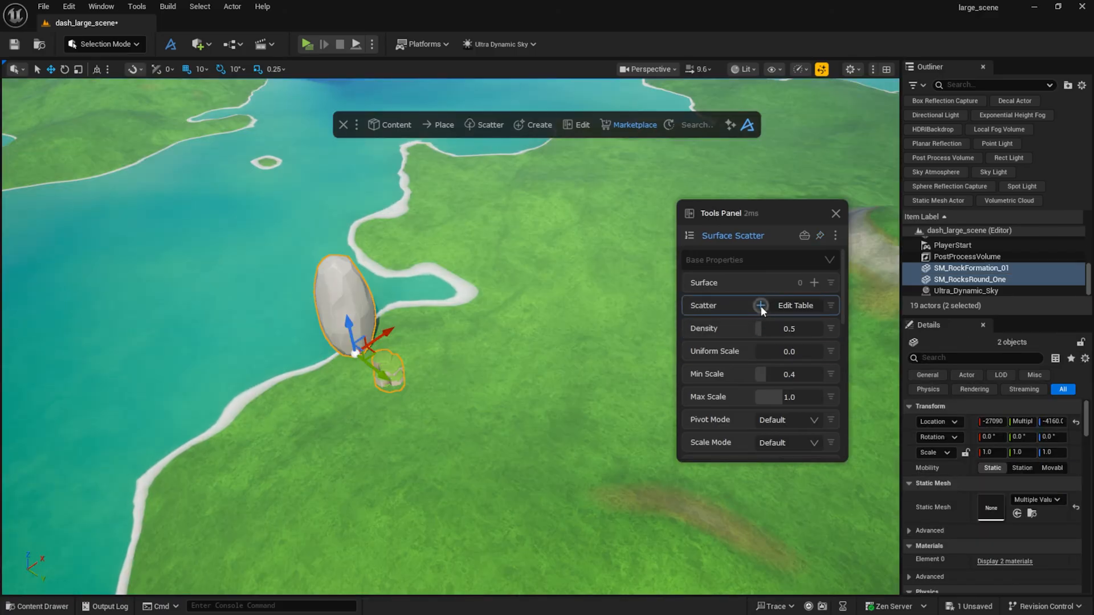
click(761, 287)
click(815, 282)
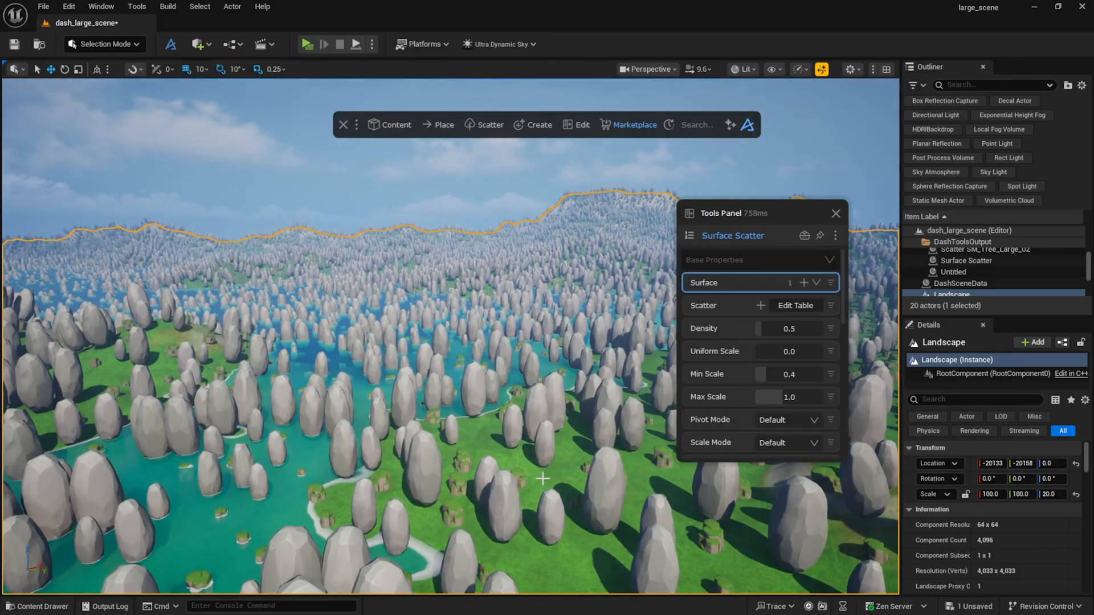
Delete the two rock meshes placed near the shoreline.
click(536, 413)
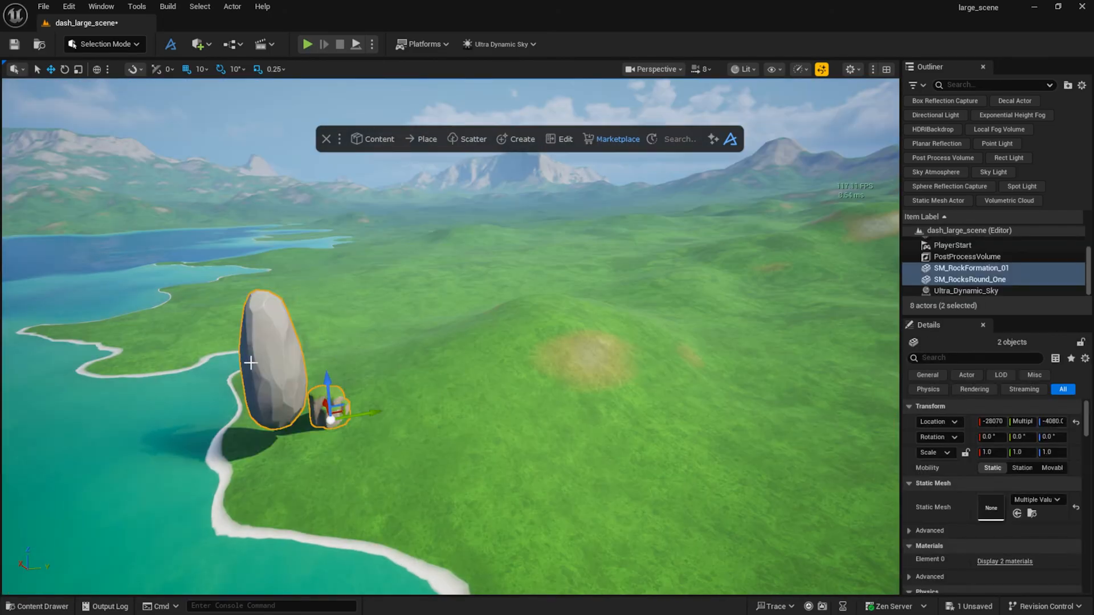
key(Delete)
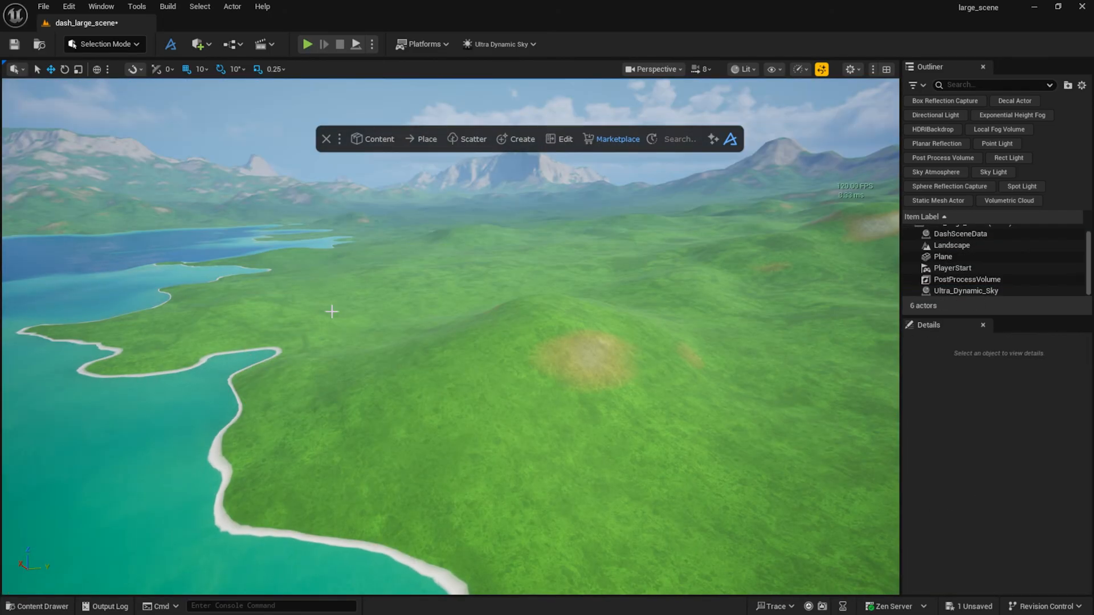
Open the Dash Content Browser and browse the Sierra Division, Dekogon and PolyHaven asset libraries.
click(377, 139)
click(376, 170)
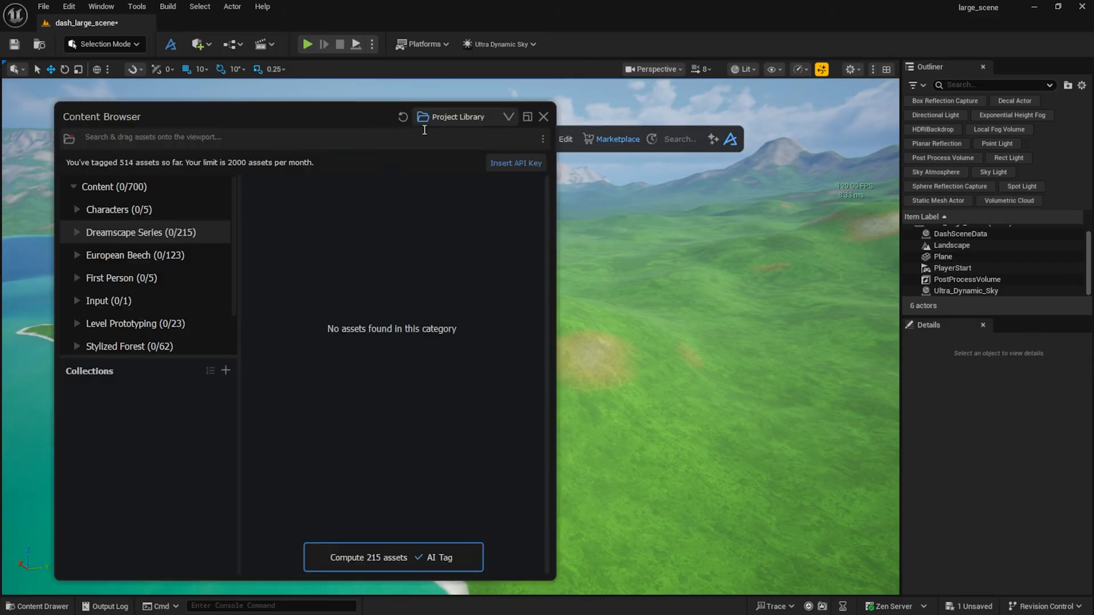
click(449, 117)
click(449, 148)
click(451, 117)
click(436, 170)
click(471, 119)
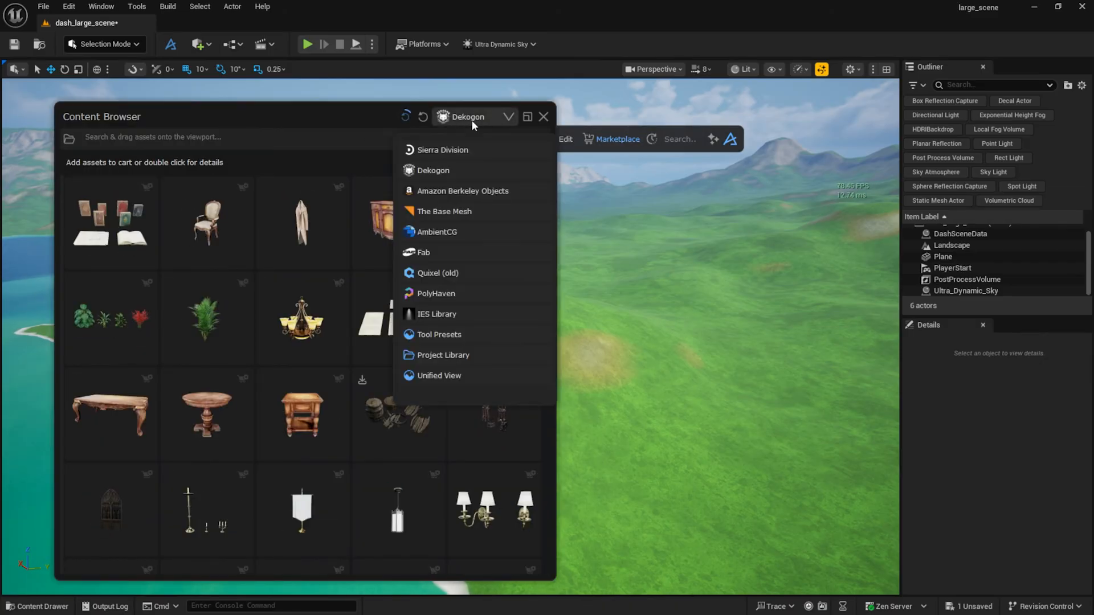
click(451, 291)
Switch to the Project Library and compute the Dreamscape Meadows Meshes folder with AI Tag enabled.
click(483, 117)
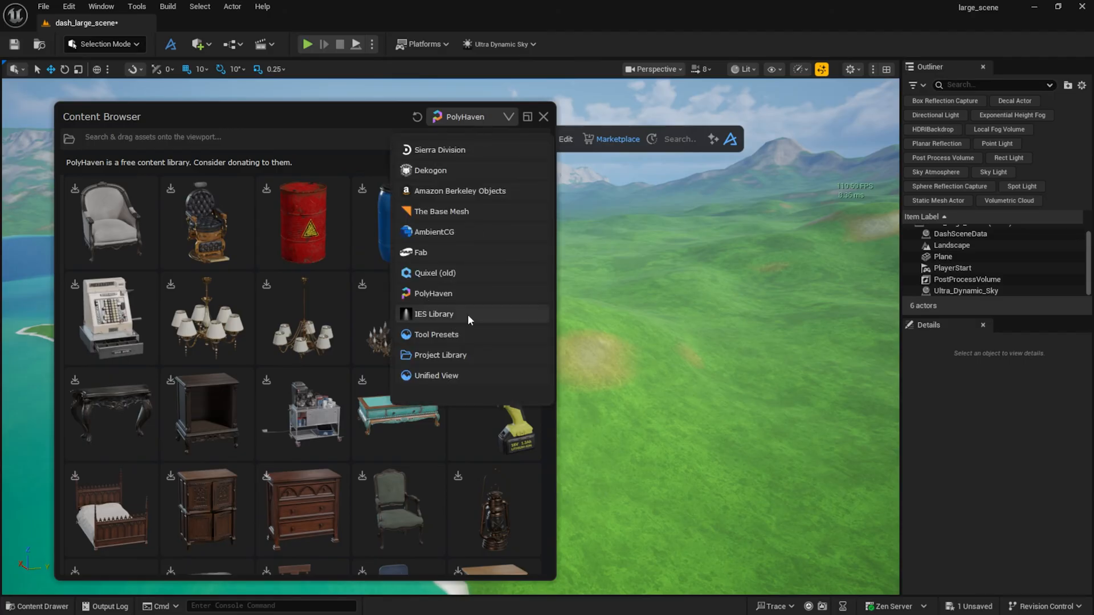
click(463, 347)
click(77, 232)
click(80, 254)
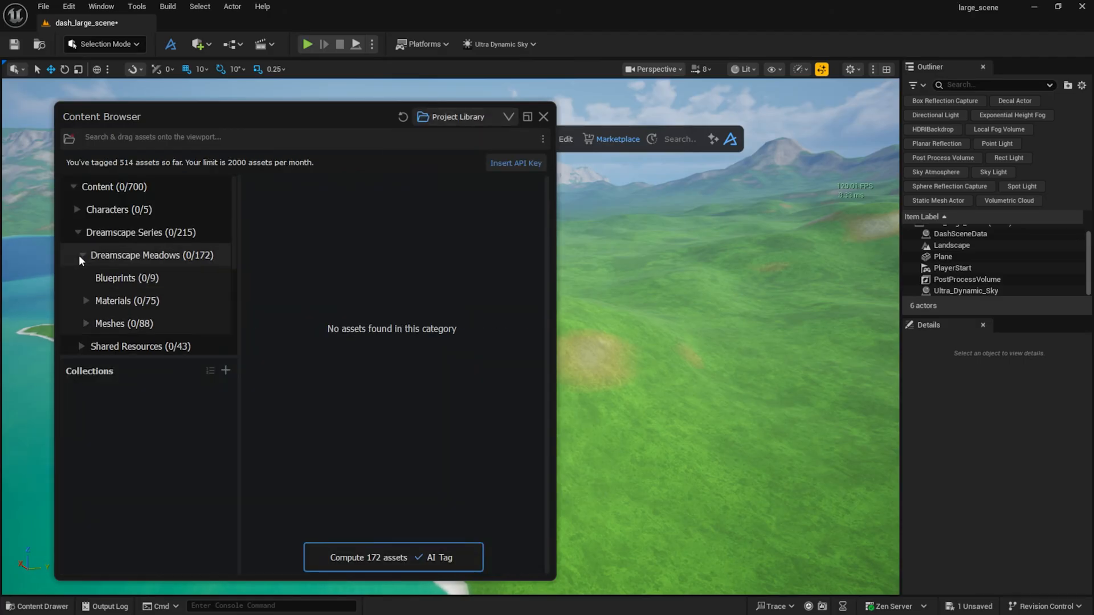
click(115, 324)
click(376, 557)
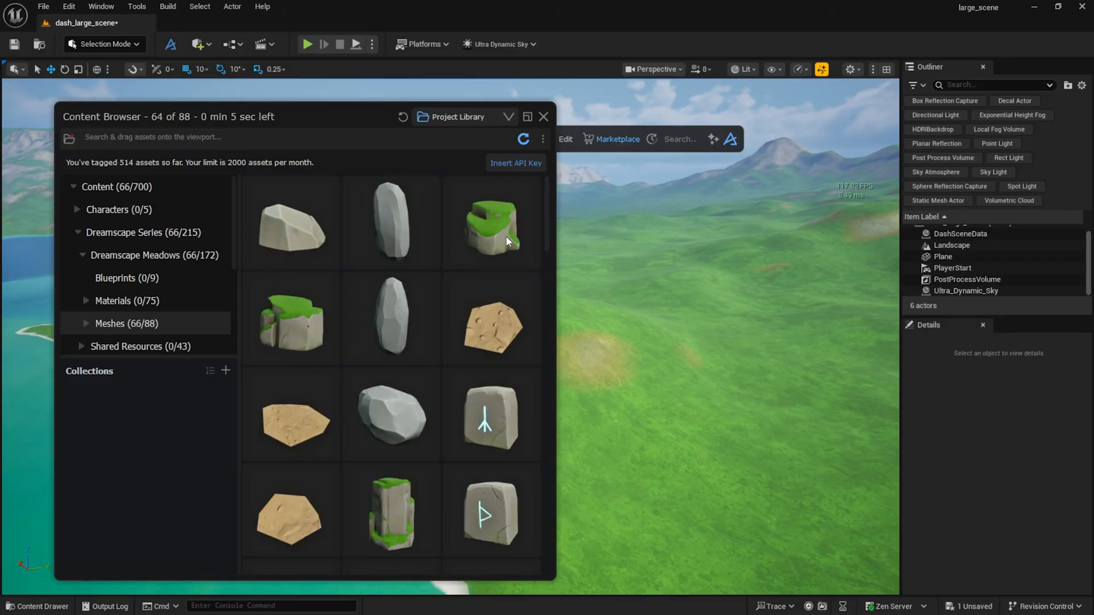
Review the asset details and tags of SM_Stone_Small_04.
scroll(494, 240, down, 1)
right_click(396, 409)
click(422, 419)
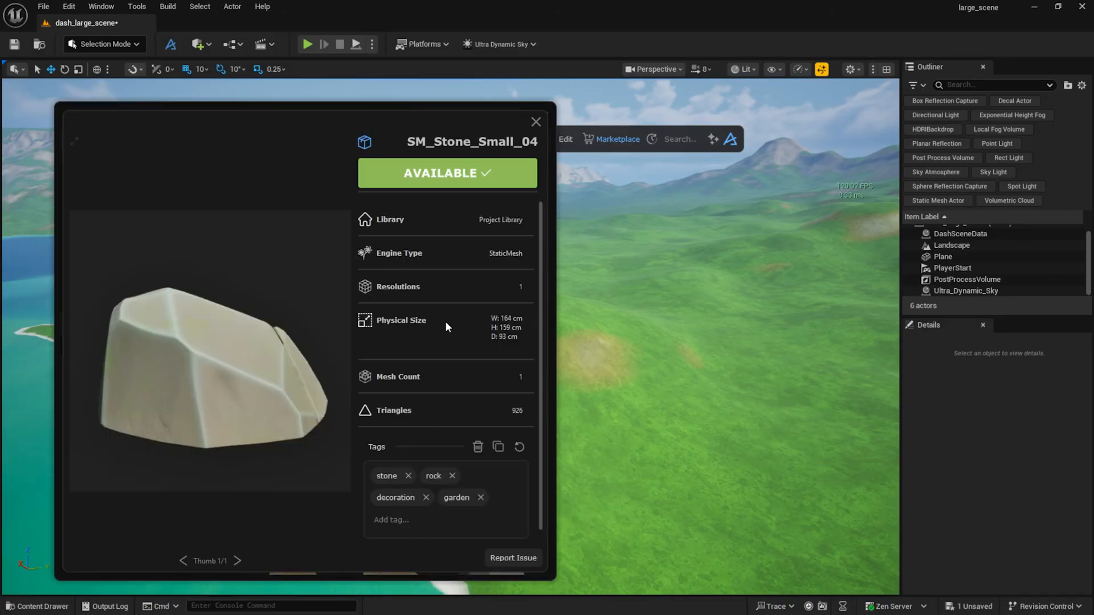
key(Escape)
Search the Project Library for "rock" and scatter the round rock, two plain stones and two moss-topped formations onto the landscape.
click(340, 139)
text(rock)
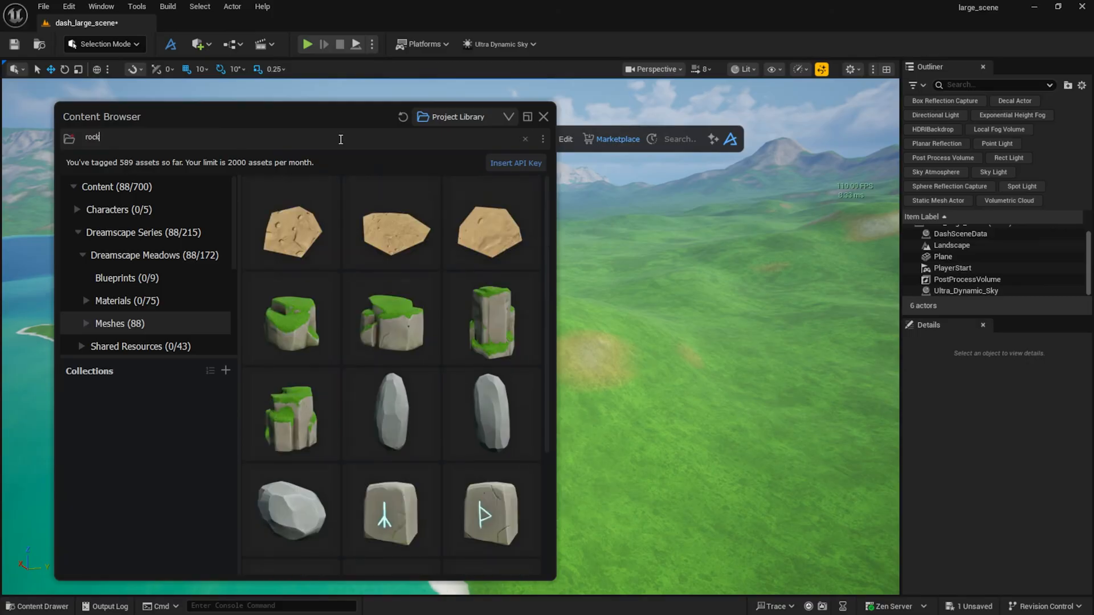
scroll(376, 326, down, 3)
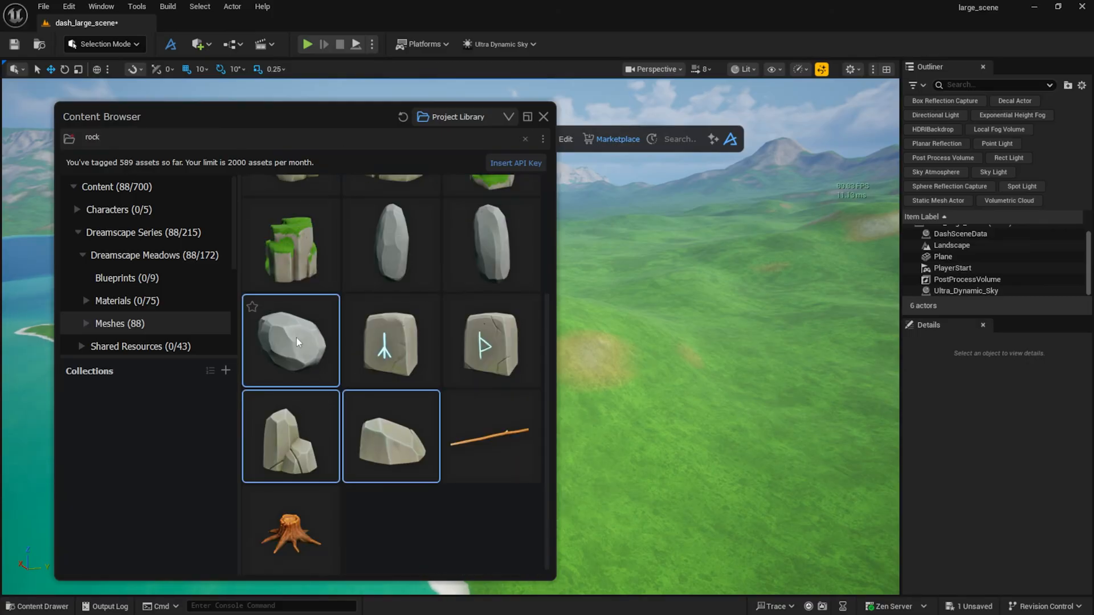
scroll(296, 342, up, 3)
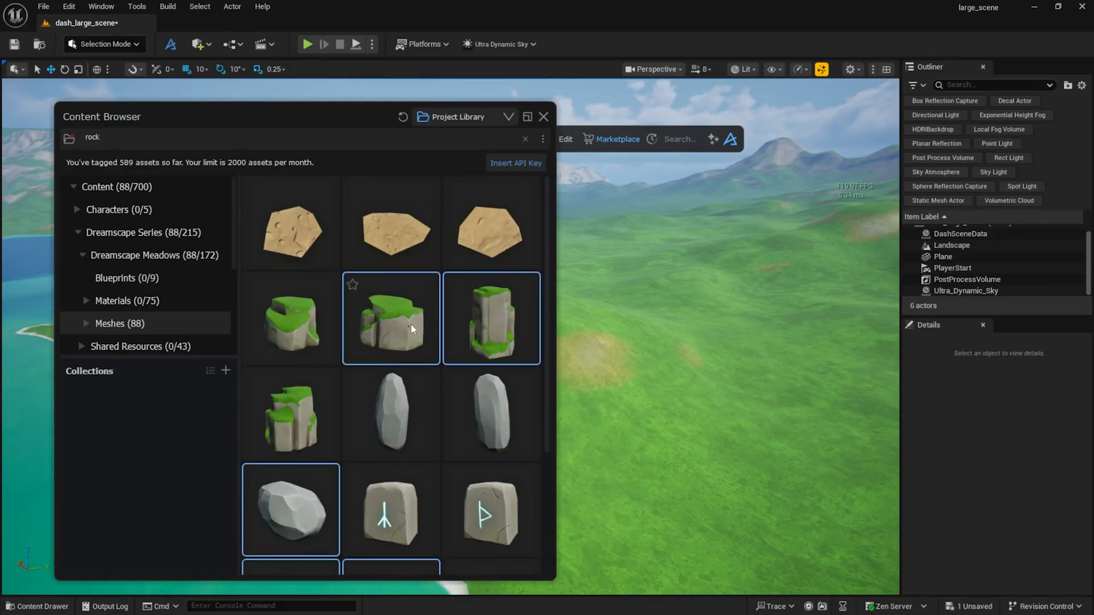
mouse_move(411, 324)
ctrl+mouse_down()
mouse_move(589, 310)
mouse_move(569, 334)
ctrl+mouse_up()
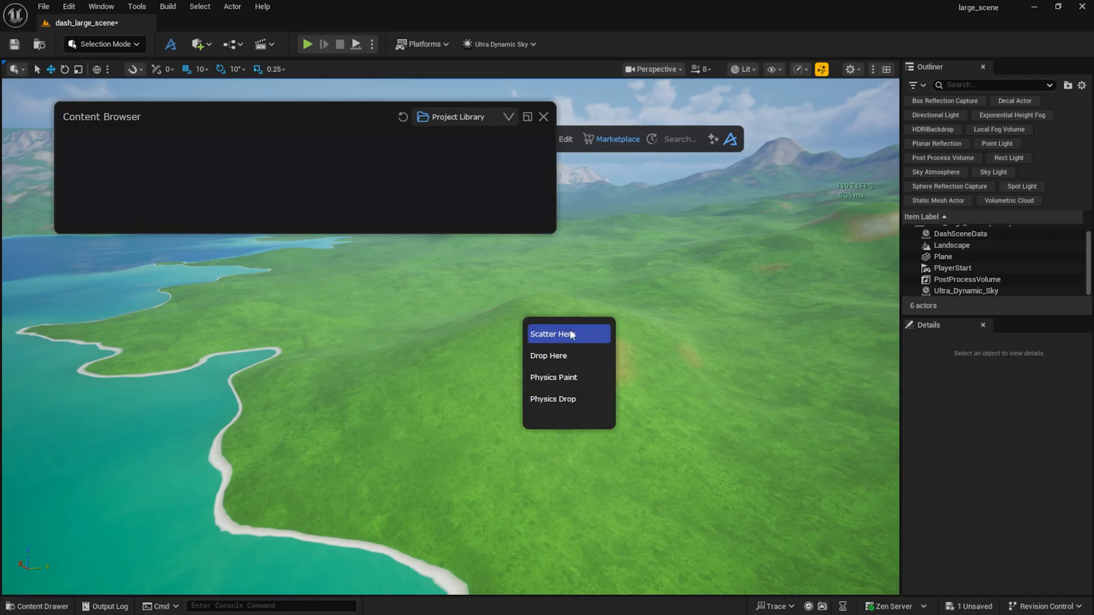
click(569, 334)
right_drag(569, 330, 558, 285)
click(544, 116)
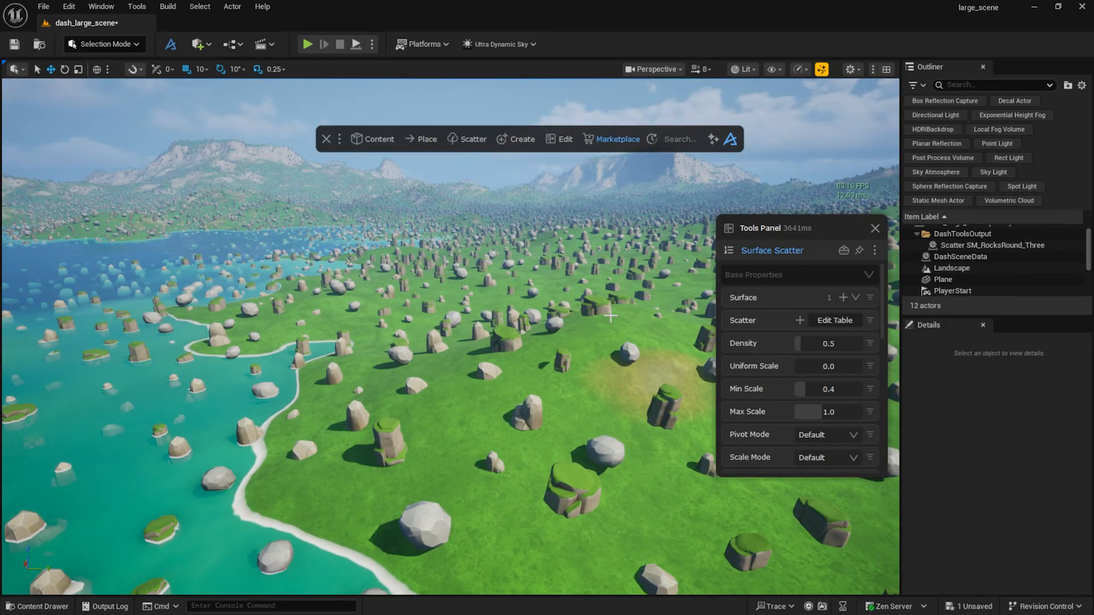
Set the rock scatter's Density to 5.0.
right_drag(610, 316, 553, 312)
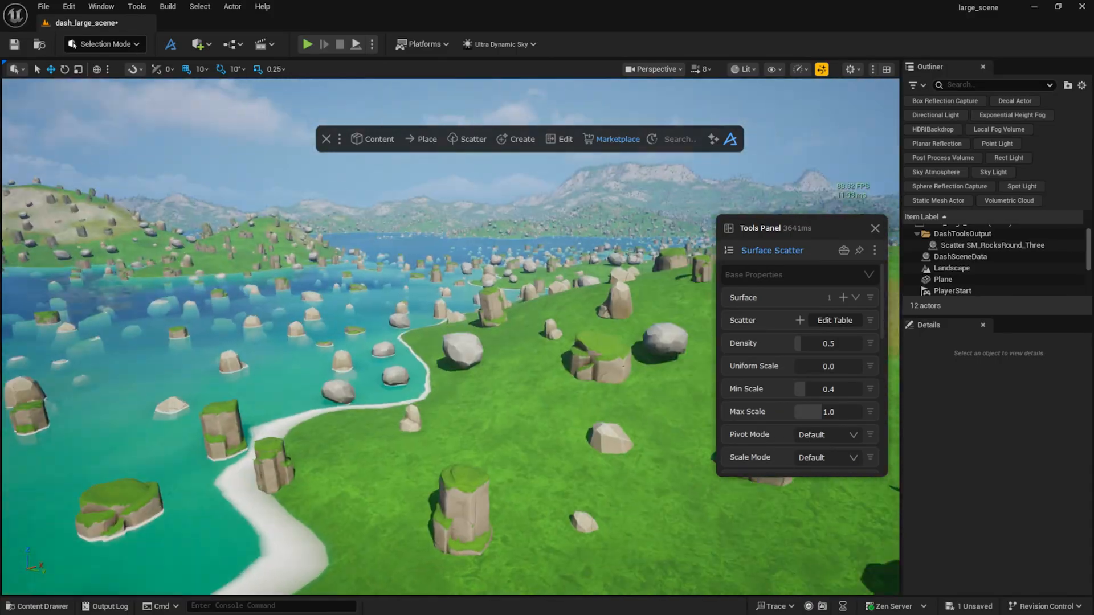
drag(811, 344, 821, 345)
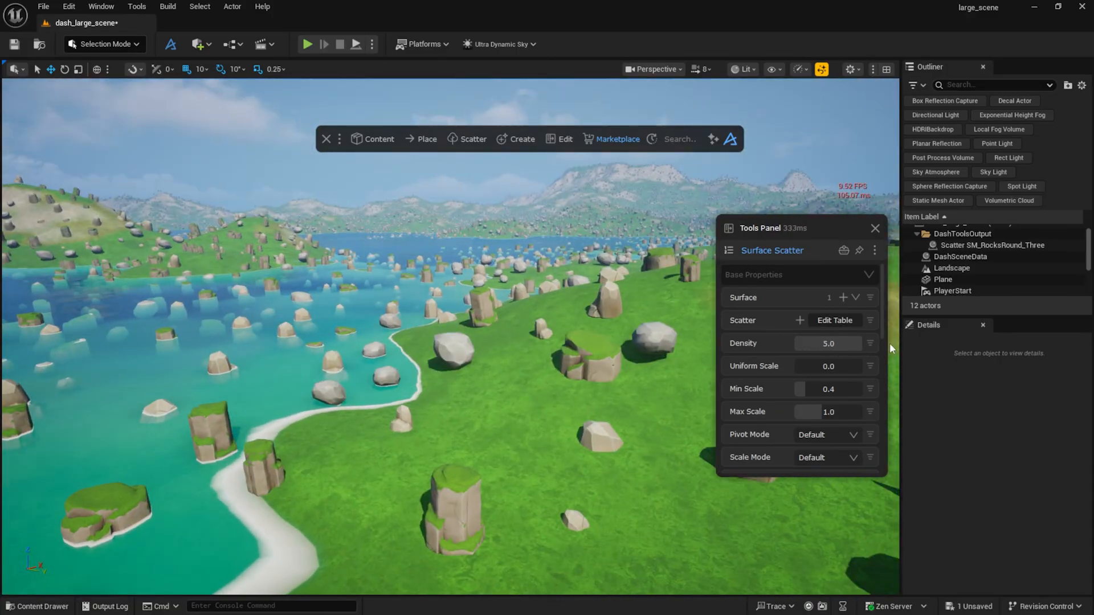
right_drag(658, 313, 706, 338)
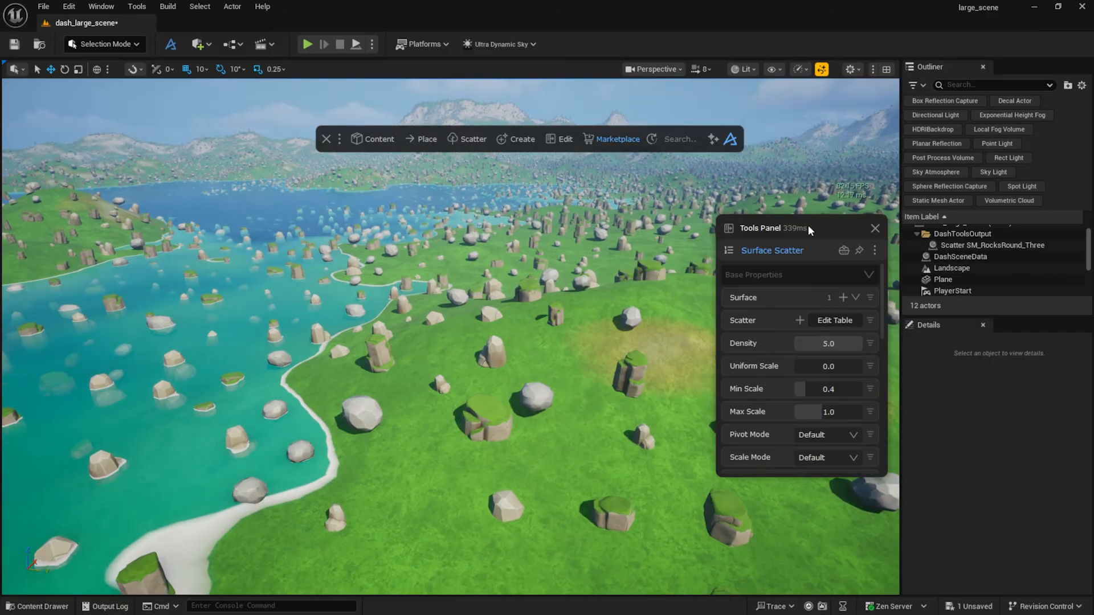
Raise the rock scatter's Max Count to 2000000 and close its tool settings.
scroll(753, 310, down, 10)
scroll(757, 421, down, 5)
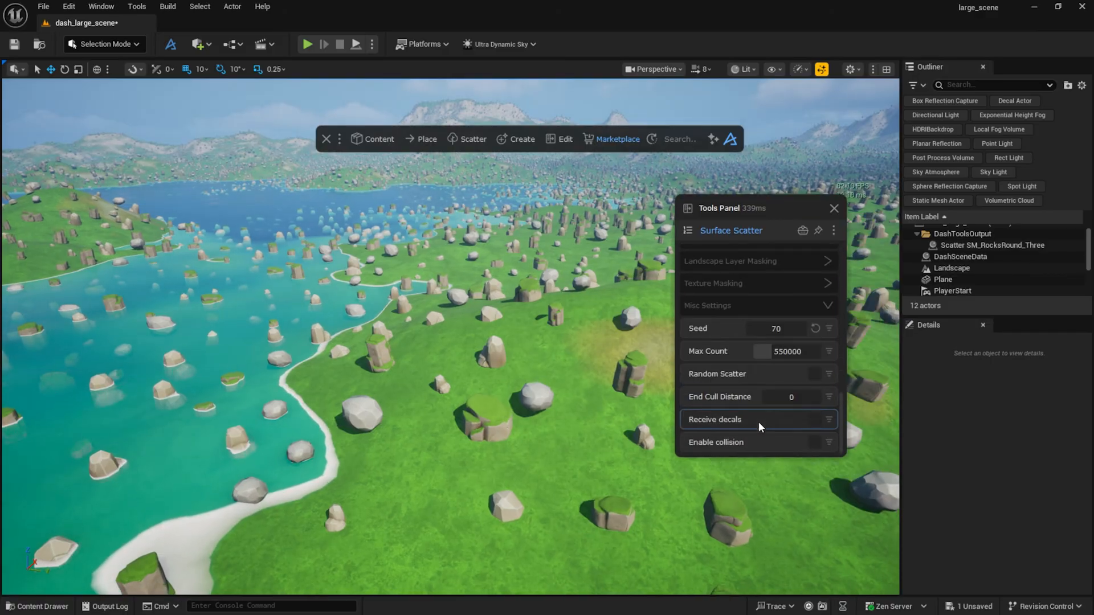
drag(780, 350, 864, 350)
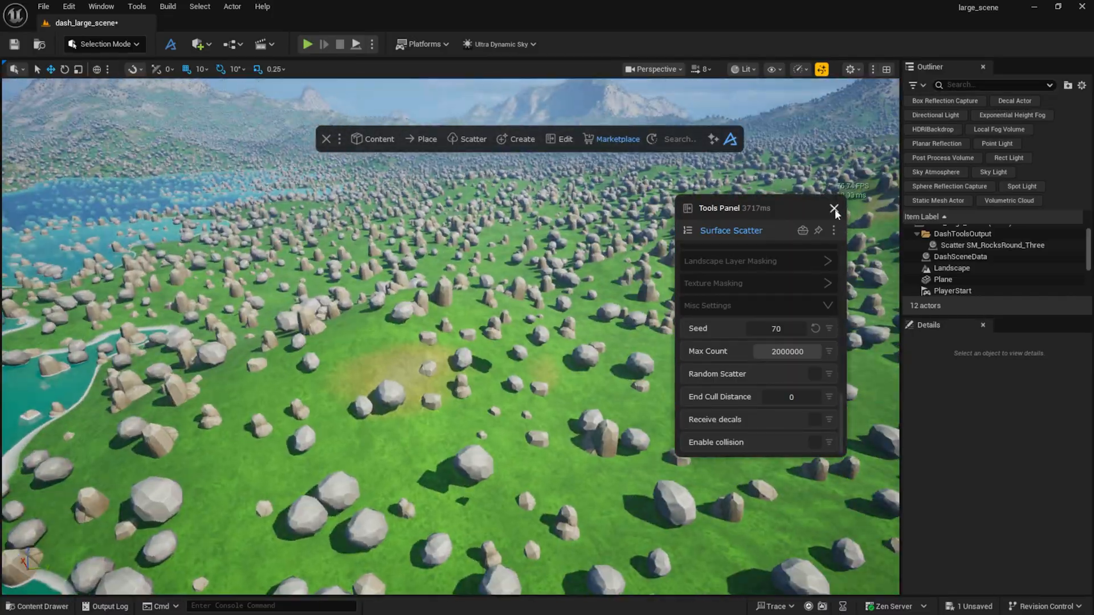
click(834, 209)
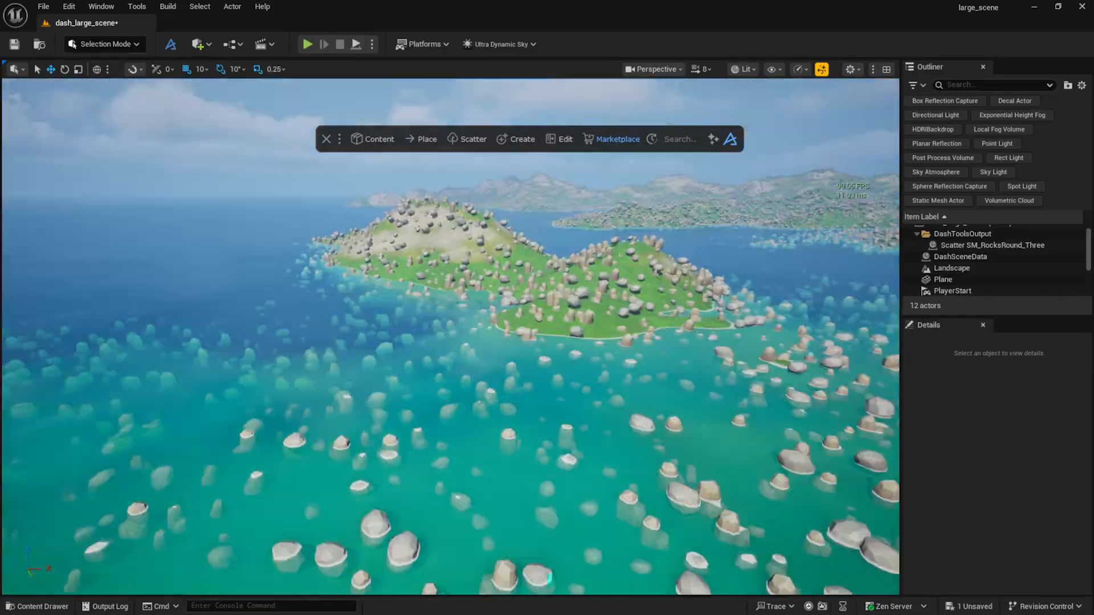
Select the scattered rocks and run Actor Enable Nanite on them.
right_drag(618, 269, 686, 245)
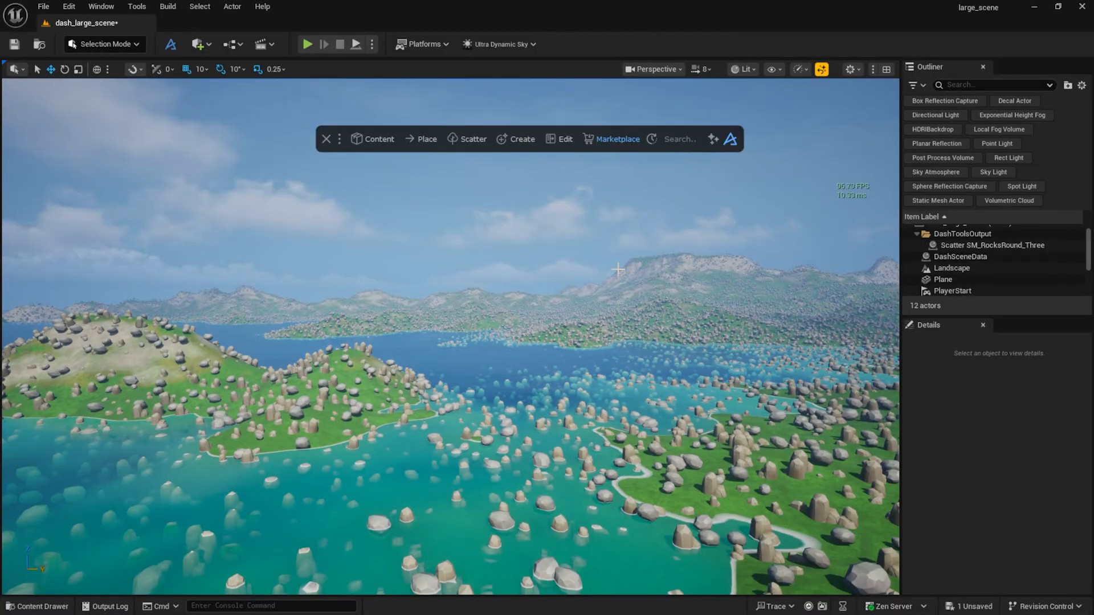
right_drag(628, 363, 698, 363)
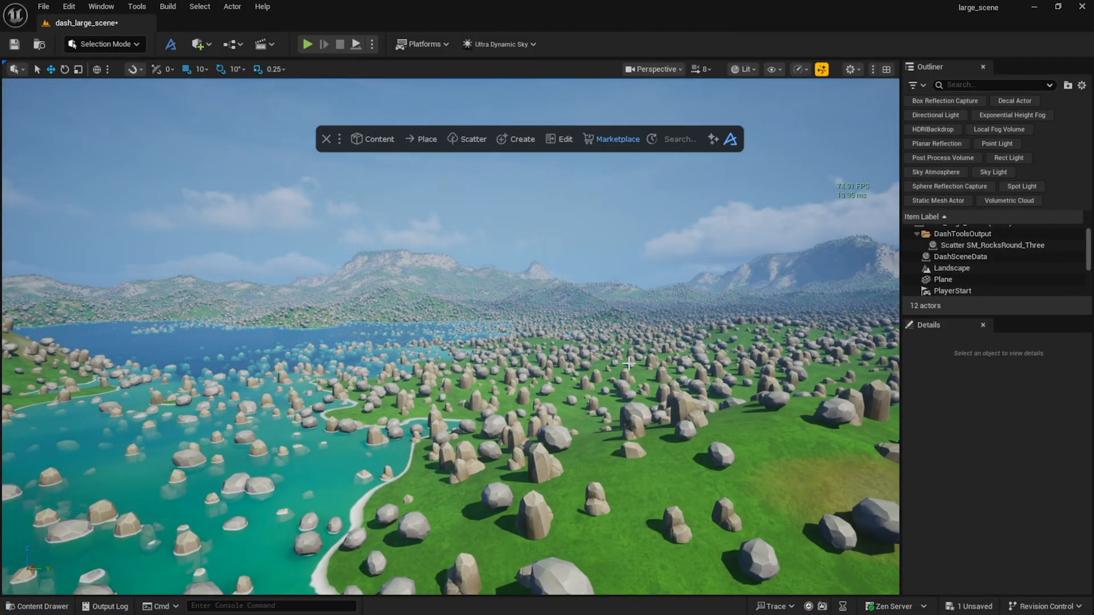
click(684, 407)
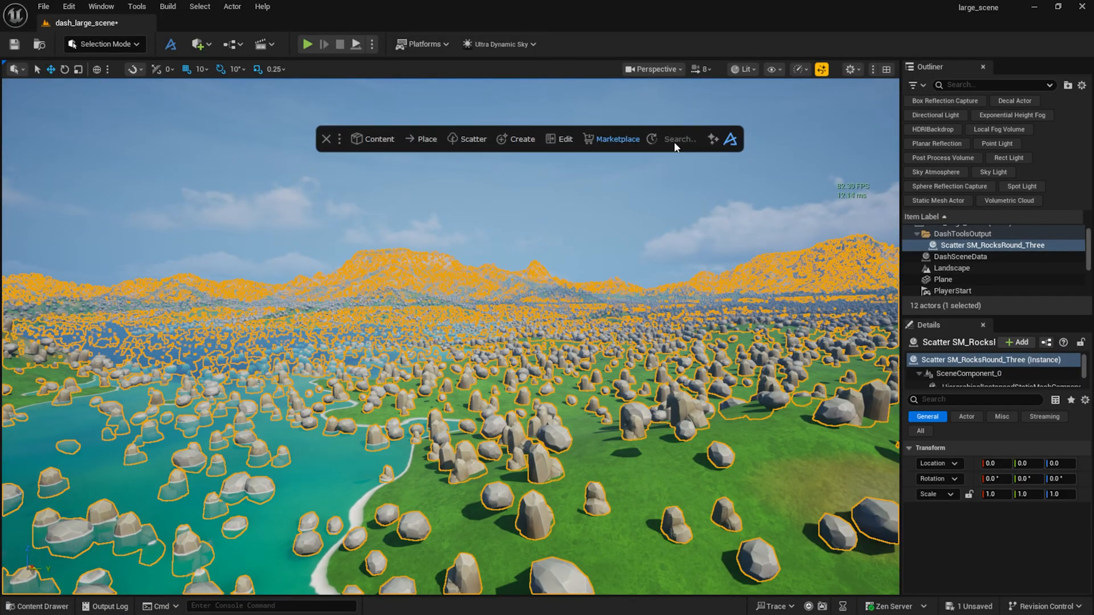
text(nanite)
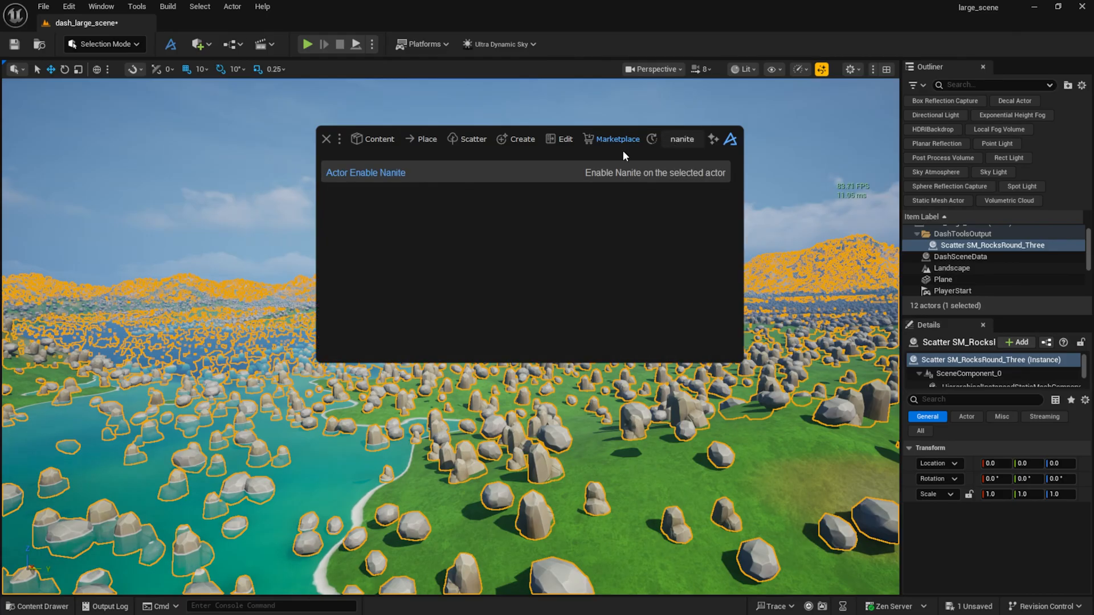
click(458, 176)
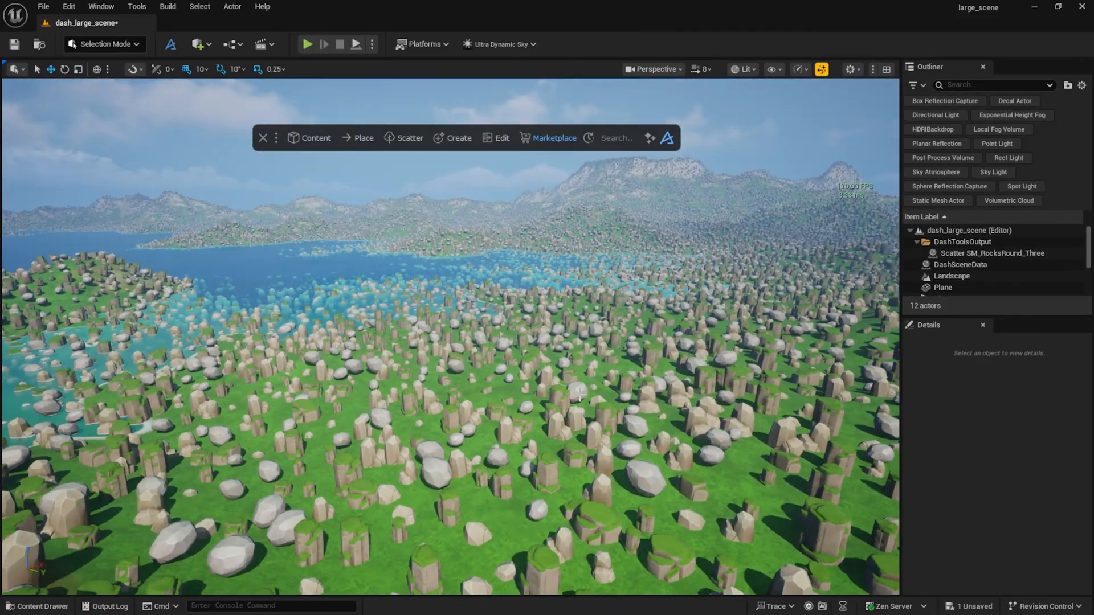
Delete the rock scatter from the landscape.
click(581, 395)
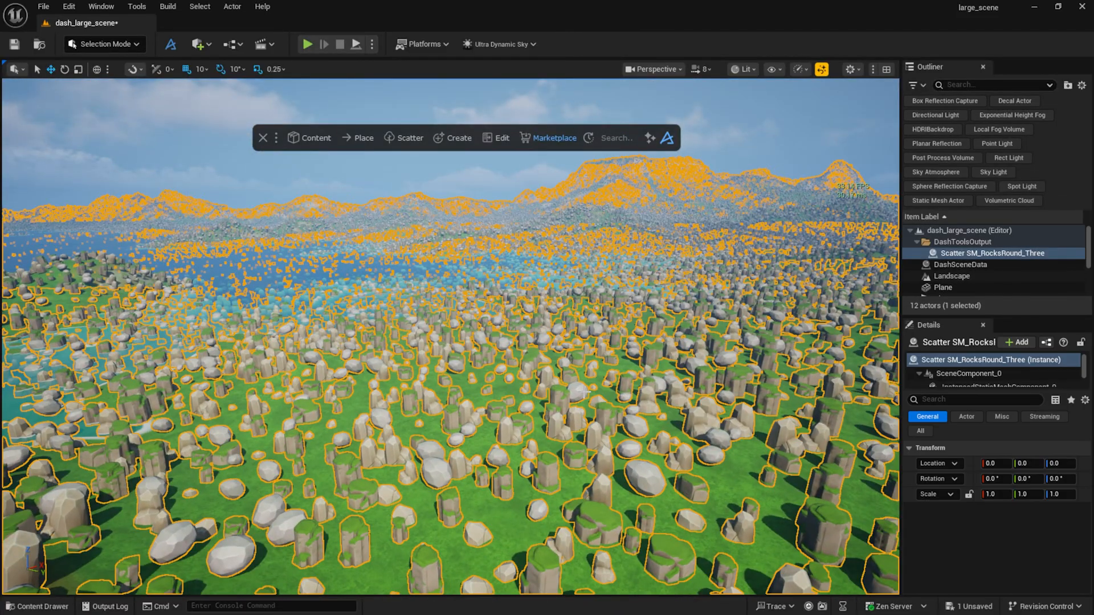
key(Delete)
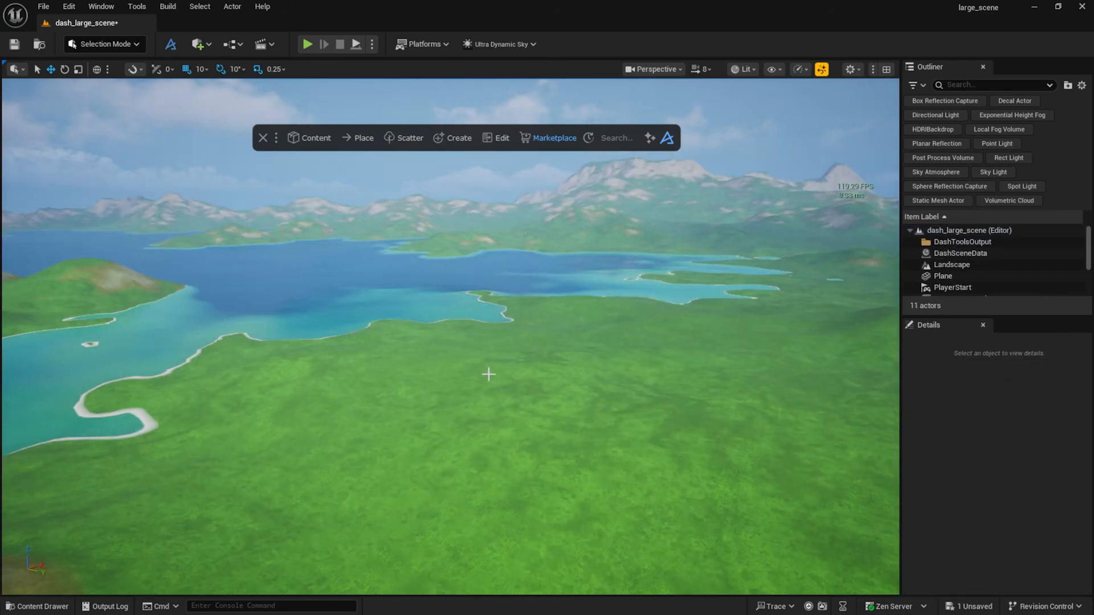
Search the Project Library for "bush" and scatter a selection of the bush assets onto the landscape.
click(301, 138)
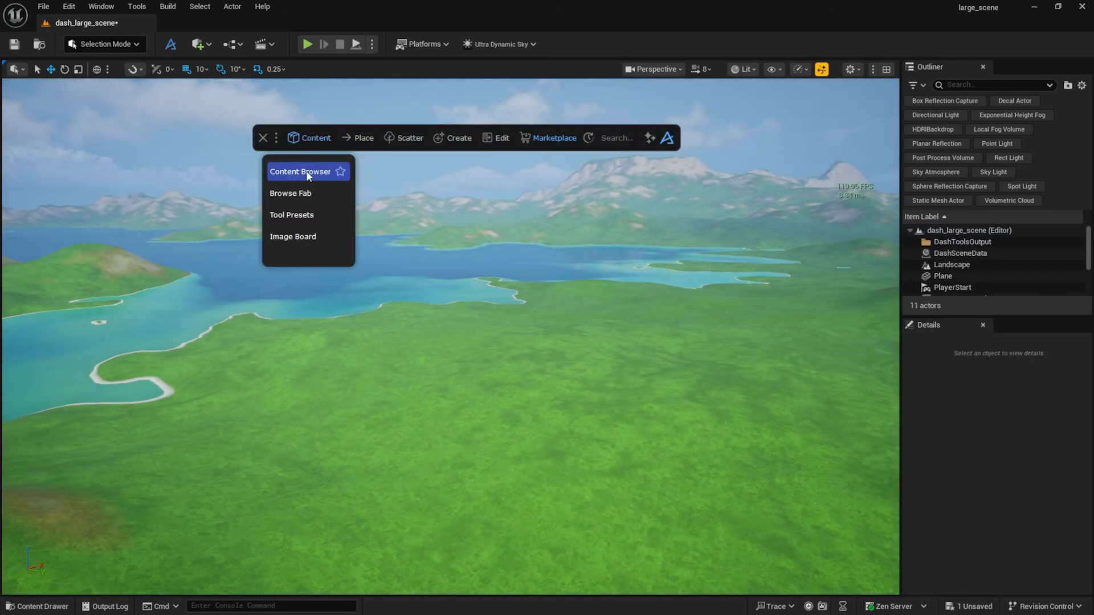
click(303, 171)
drag(333, 181, 376, 105)
click(371, 133)
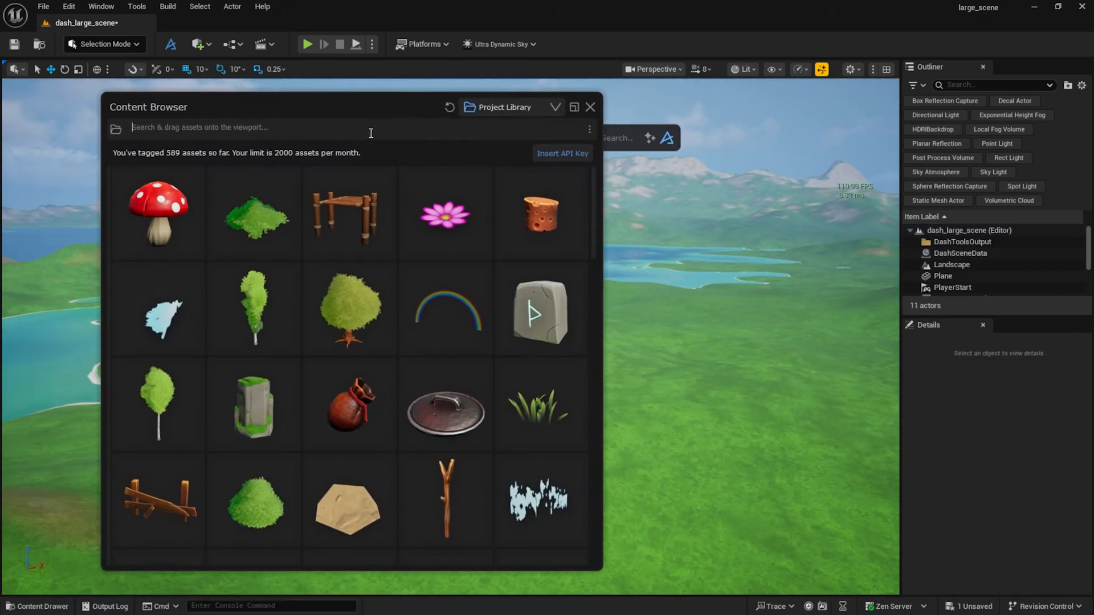
text(bush)
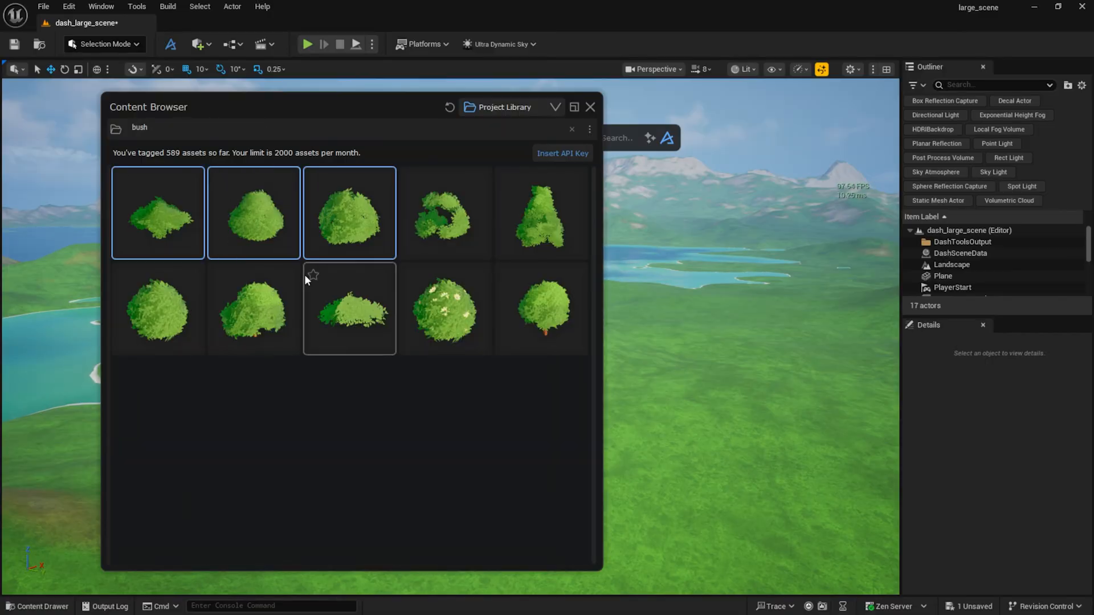
drag(353, 303, 623, 393)
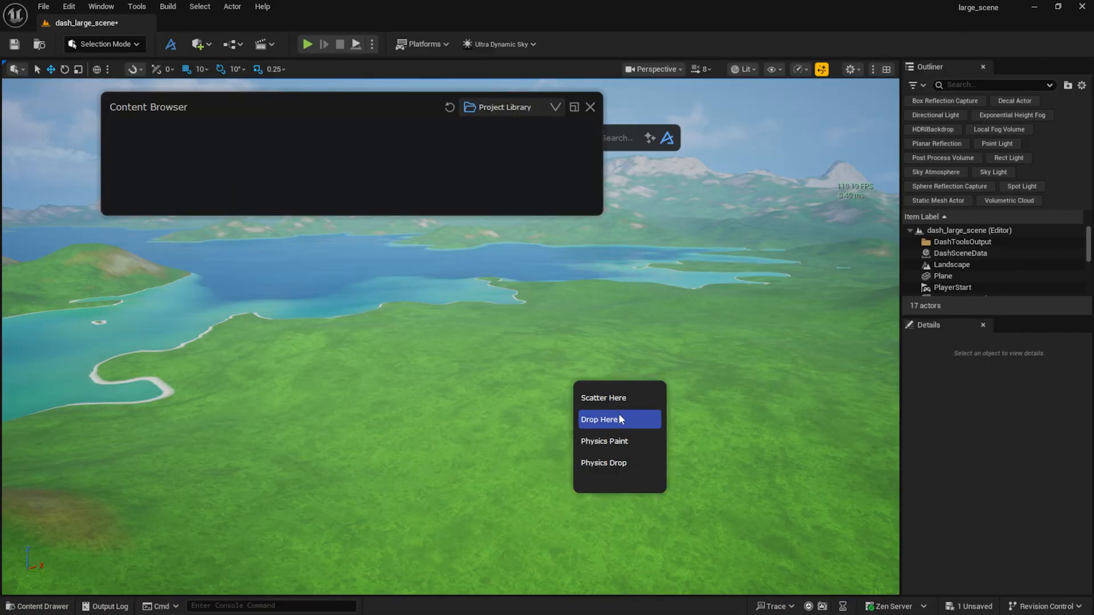
click(620, 399)
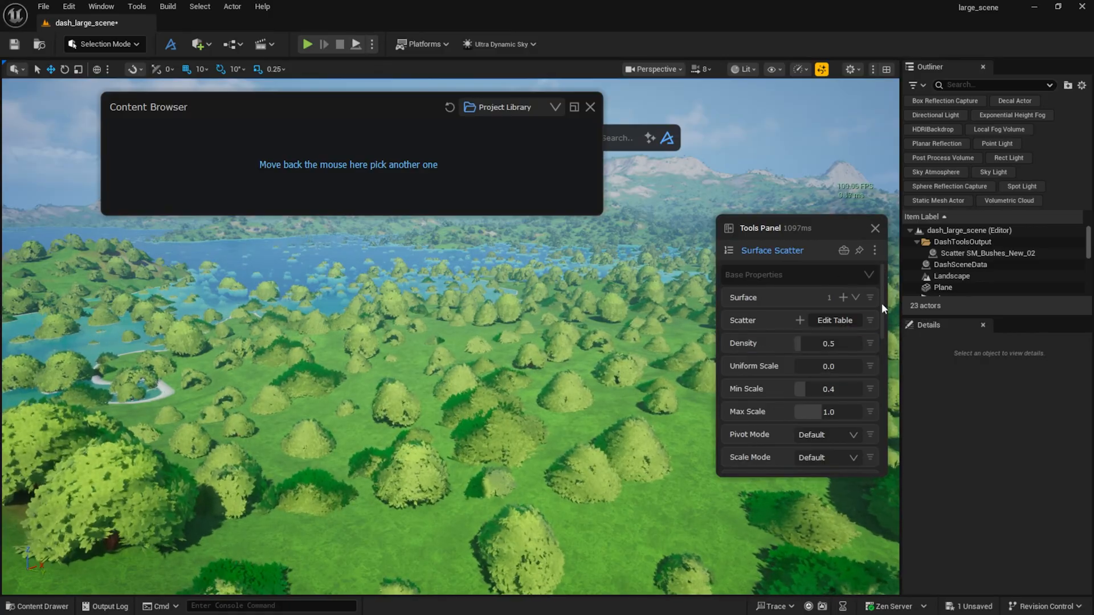
Raise the bush scatter's Max Count to 2000000, and close its tool settings and the Content Browser.
scroll(863, 449, down, 5)
click(822, 458)
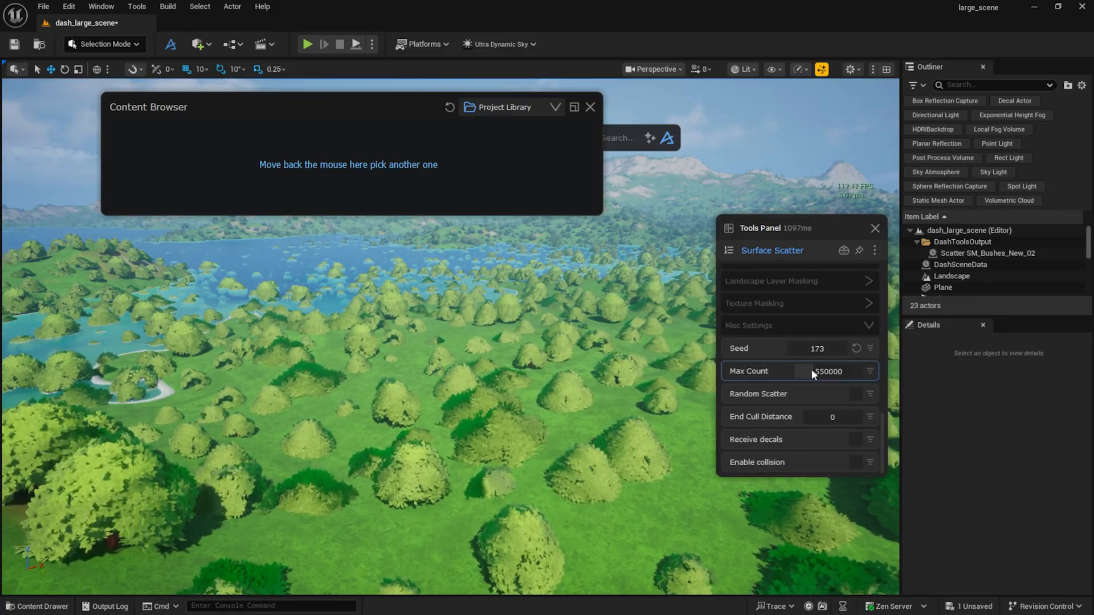
click(811, 370)
text(200000)
key(Return)
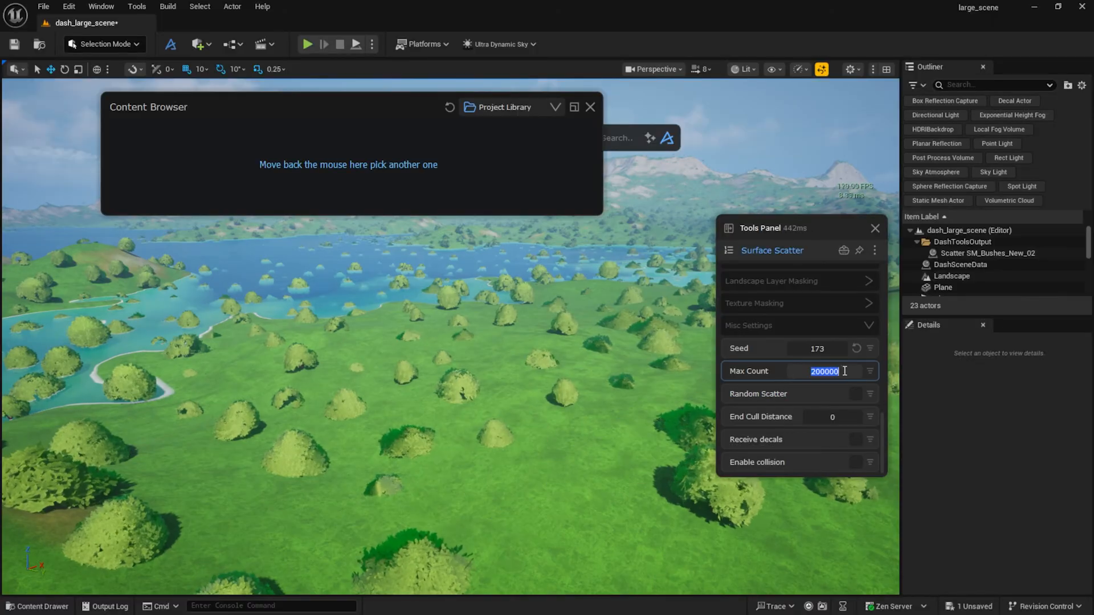
click(845, 371)
text(0)
key(Return)
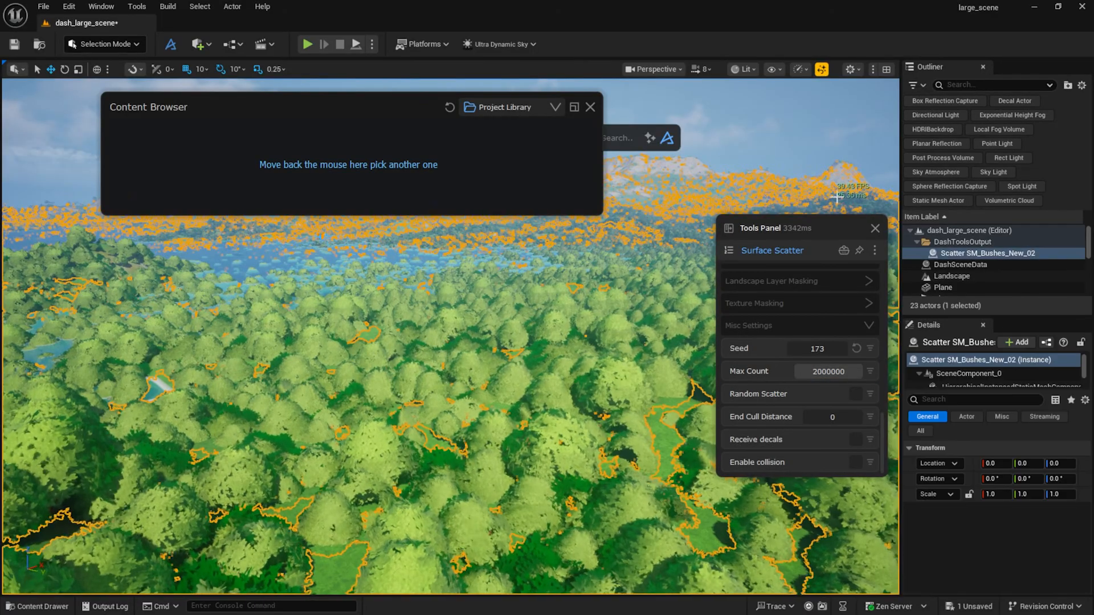
click(875, 228)
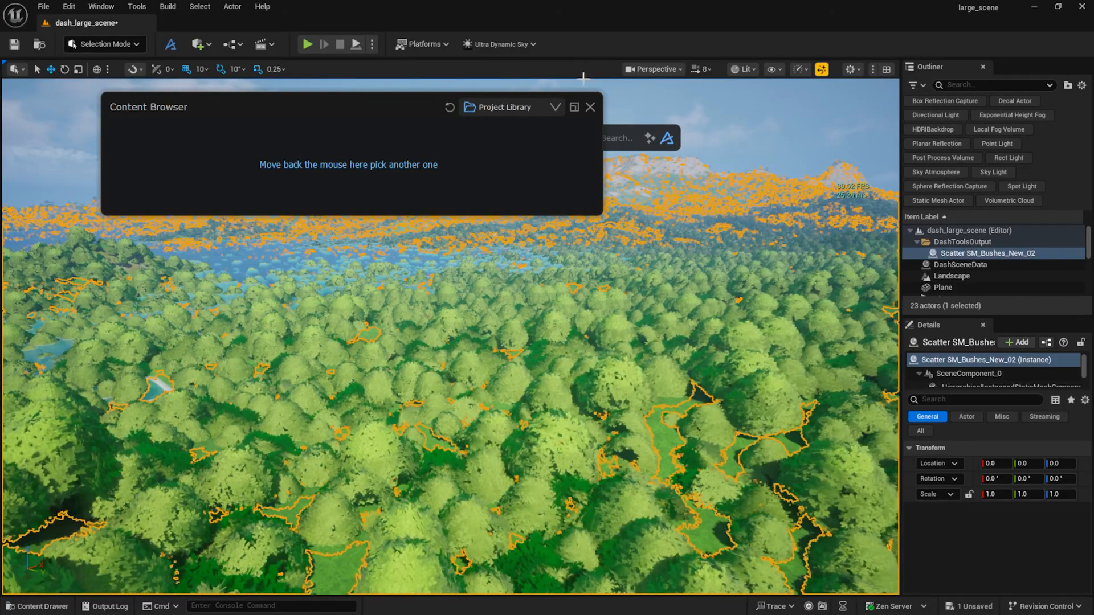
click(590, 107)
key(Escape)
Select the scattered bushes and run Actor Enable Nanite on them.
right_drag(612, 245, 661, 245)
click(527, 377)
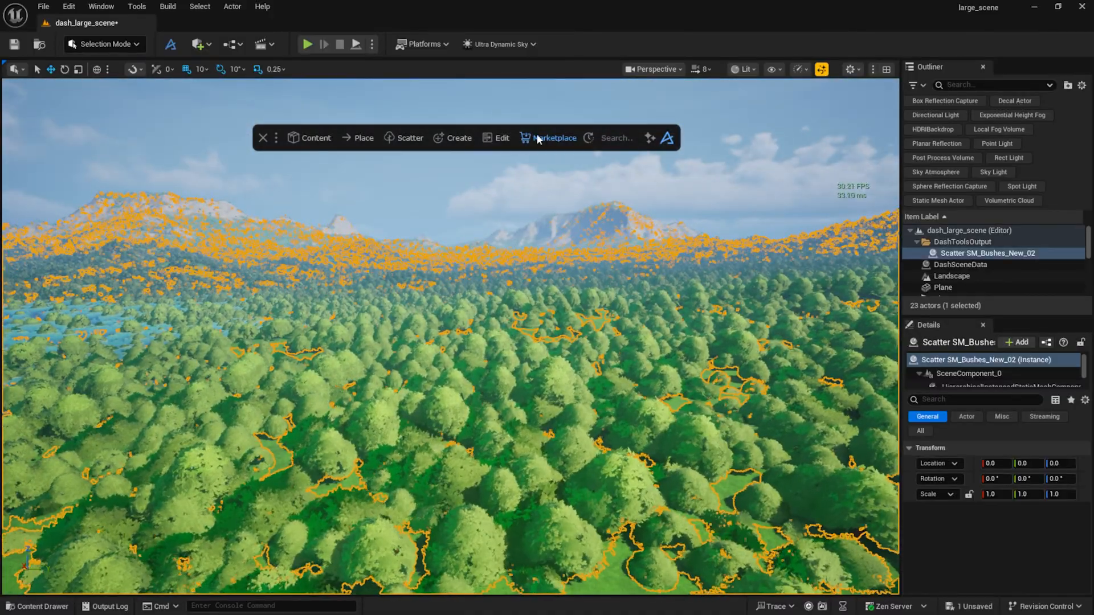
text(nanite)
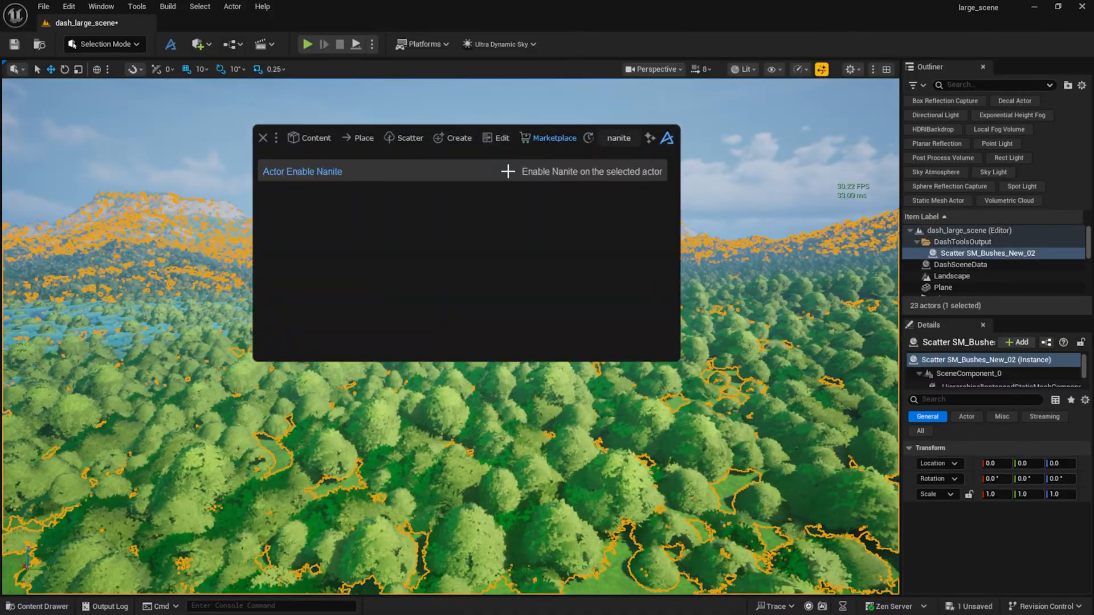
key(Return)
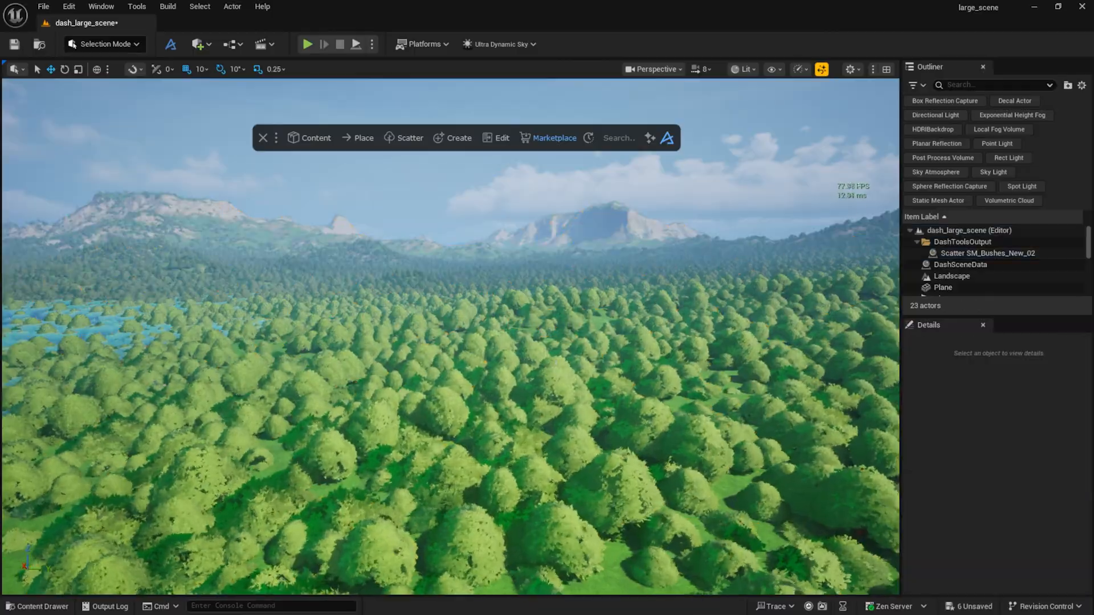
Examine the bush-covered landscape and its coastline from high above and close to the ground.
right_drag(450, 336, 450, 448)
key(w)
key(s)
key(w)
key(s)
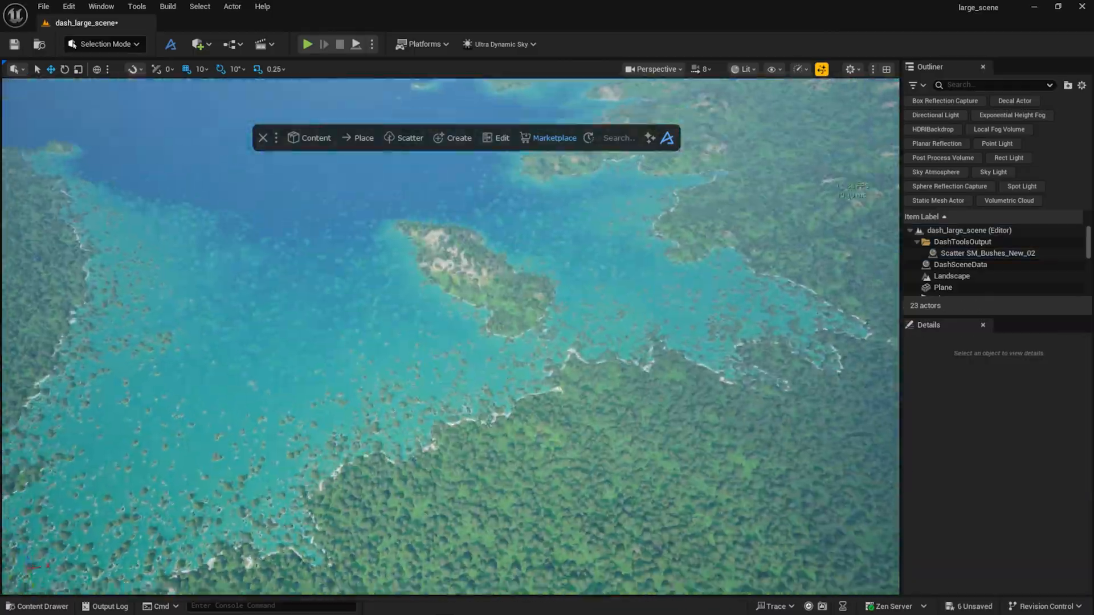
key(w)
right_drag(490, 502, 516, 430)
key(w)
right_drag(546, 381, 594, 420)
key(s)
Inspect the bushes in the Nanite Overdraw visualization and return the viewport to Lit.
click(744, 70)
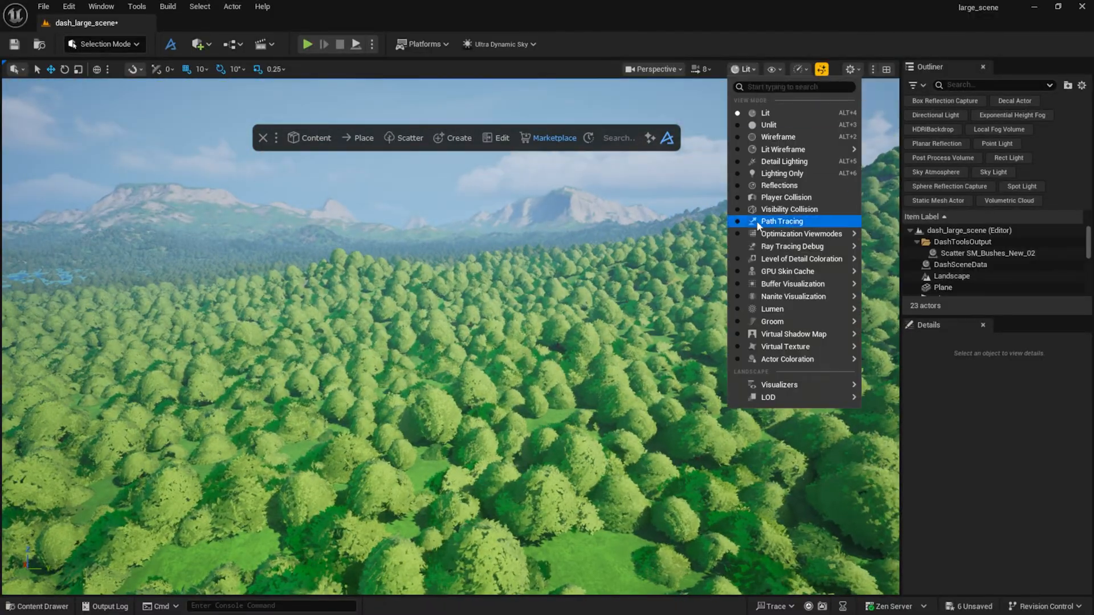
mouse_move(779, 300)
click(882, 418)
key(w)
right_drag(881, 419, 871, 391)
key(w)
right_drag(713, 390, 708, 383)
key(e)
click(733, 69)
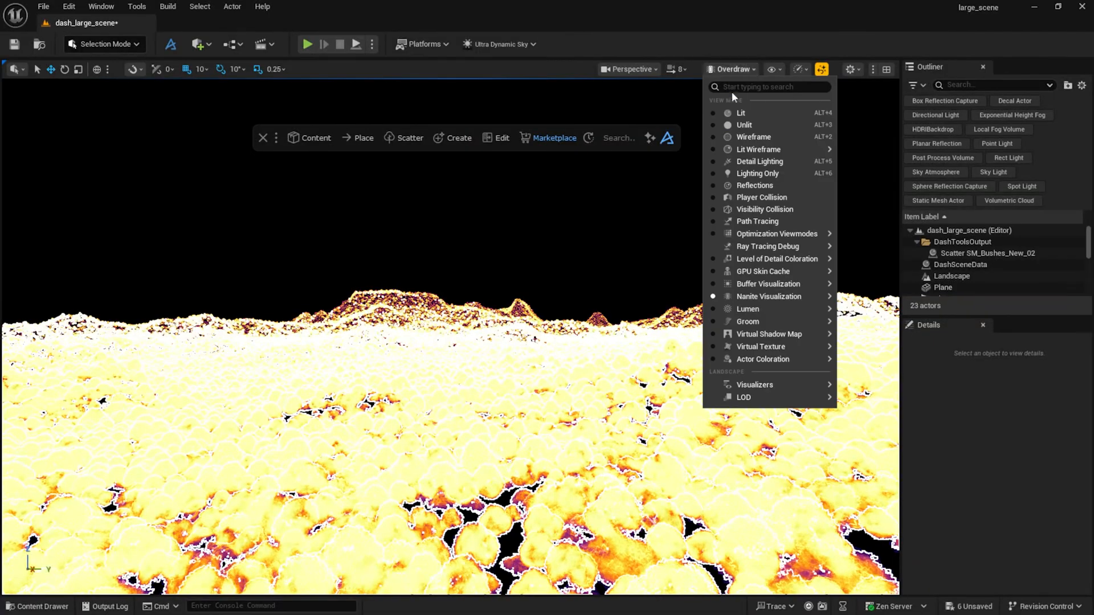
click(743, 109)
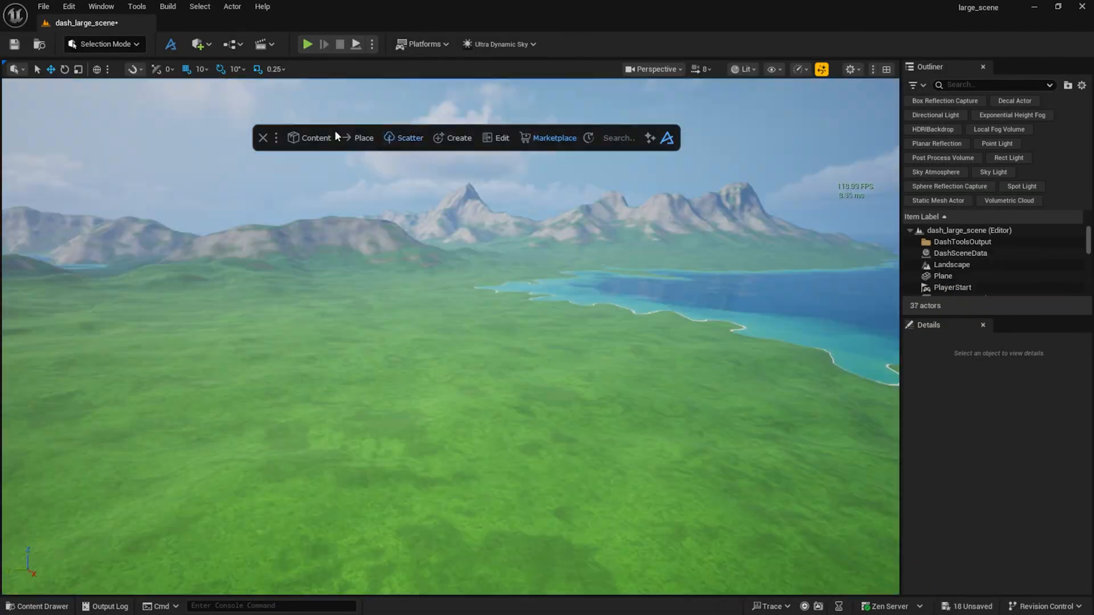
Scatter New Collection's bushes, birch tree, grass, rocks, rune stones and stump onto the landscape together.
click(333, 137)
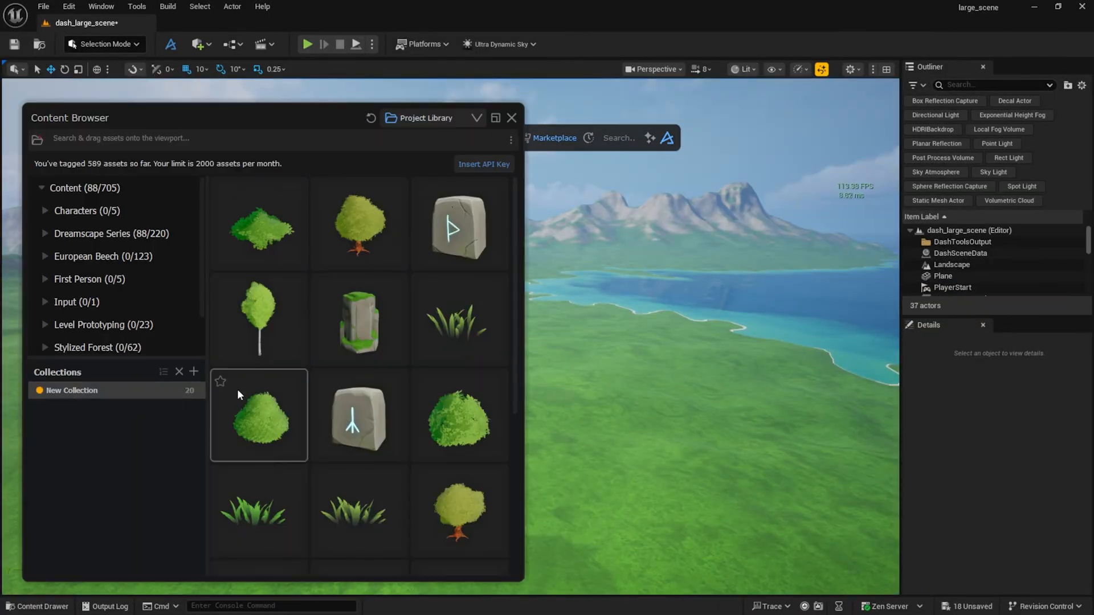
scroll(329, 424, down, 5)
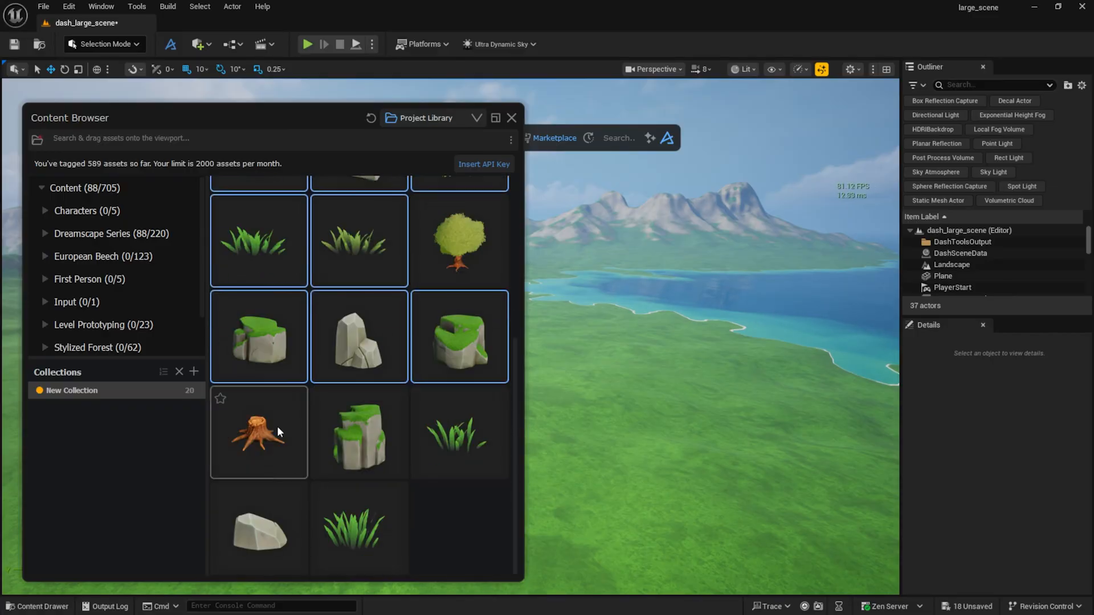
drag(374, 501, 568, 368)
click(566, 384)
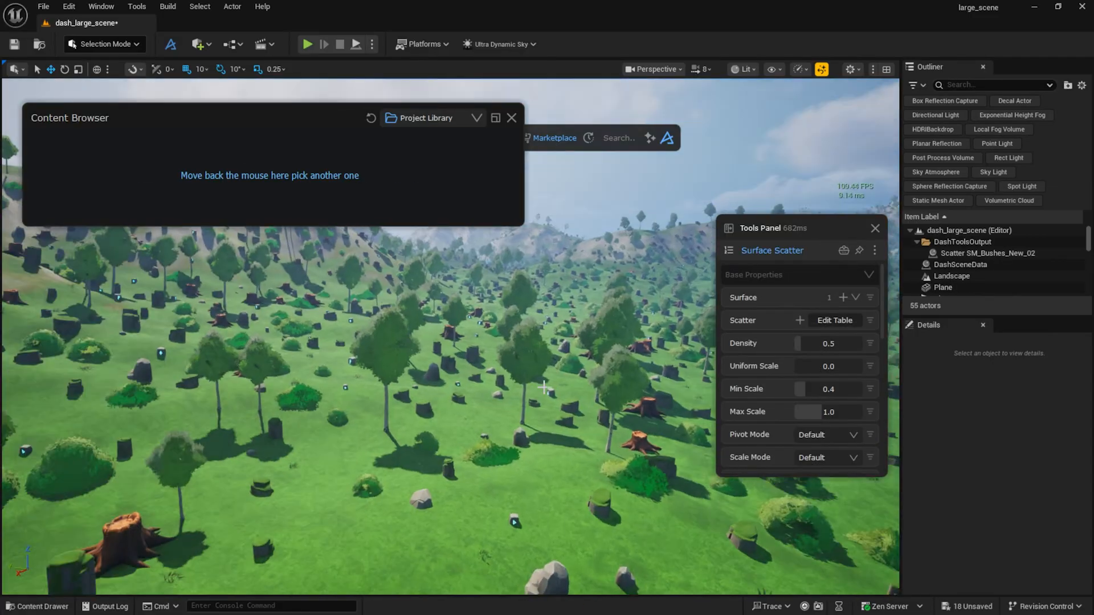
Set the mixed forest scatter's Density to 5.
drag(887, 308, 890, 323)
scroll(795, 425, down, 10)
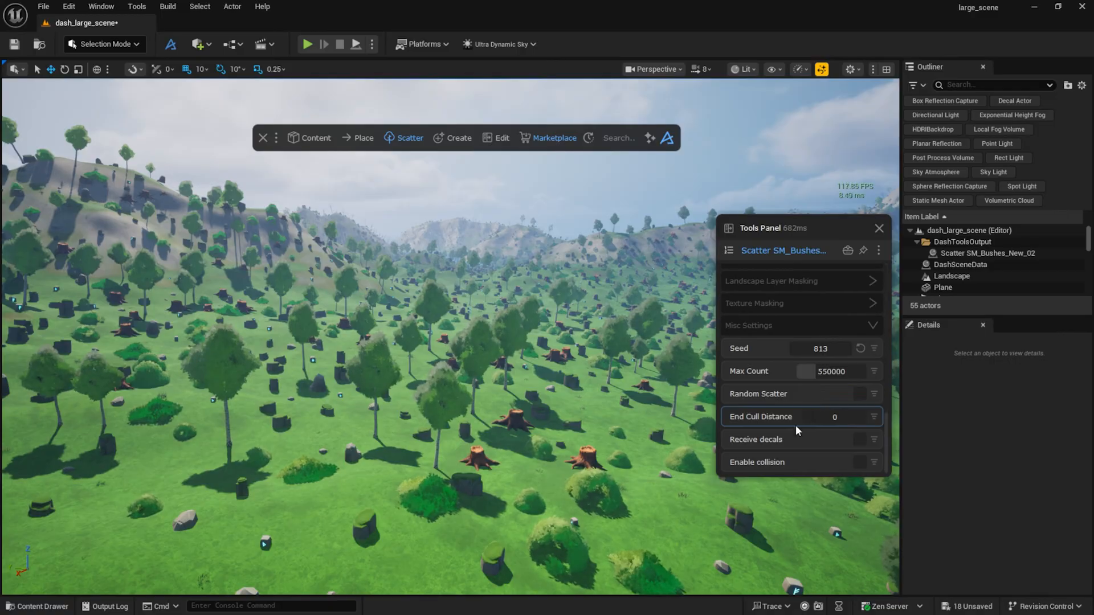
scroll(795, 362, up, 8)
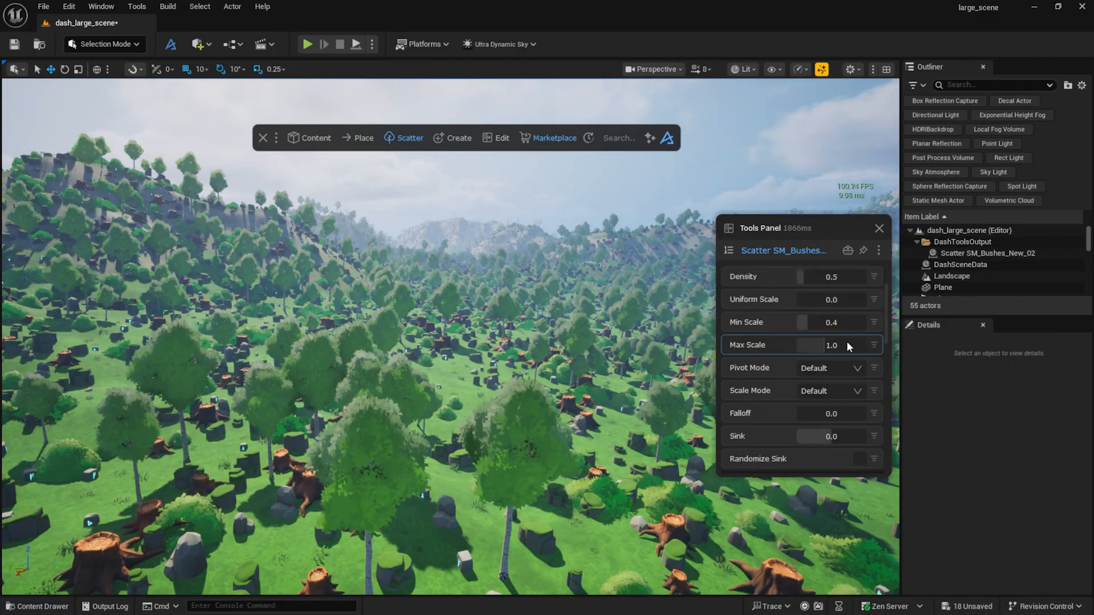
click(833, 343)
text(5)
key(Tab)
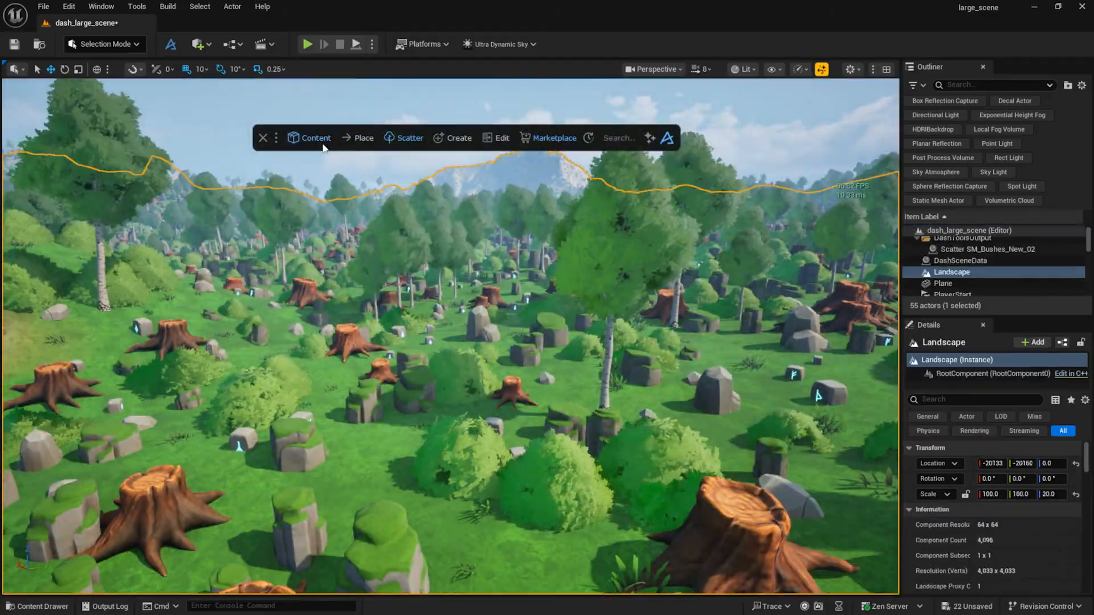
Scatter a second layer of trees, bushes and grass from New Collection onto the landscape.
click(308, 137)
scroll(293, 438, up, 3)
drag(294, 438, 732, 453)
click(731, 453)
Raise the second vegetation scatter's Max Count to 2000000.
scroll(852, 328, down, 5)
click(843, 462)
scroll(837, 422, down, 3)
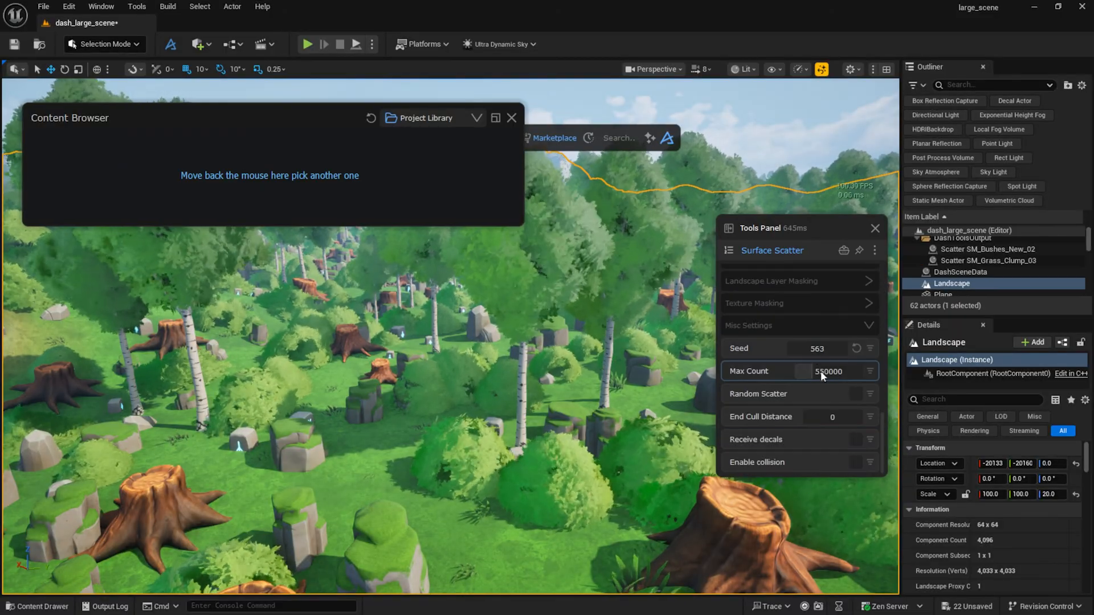
click(820, 370)
text(2000000)
key(Return)
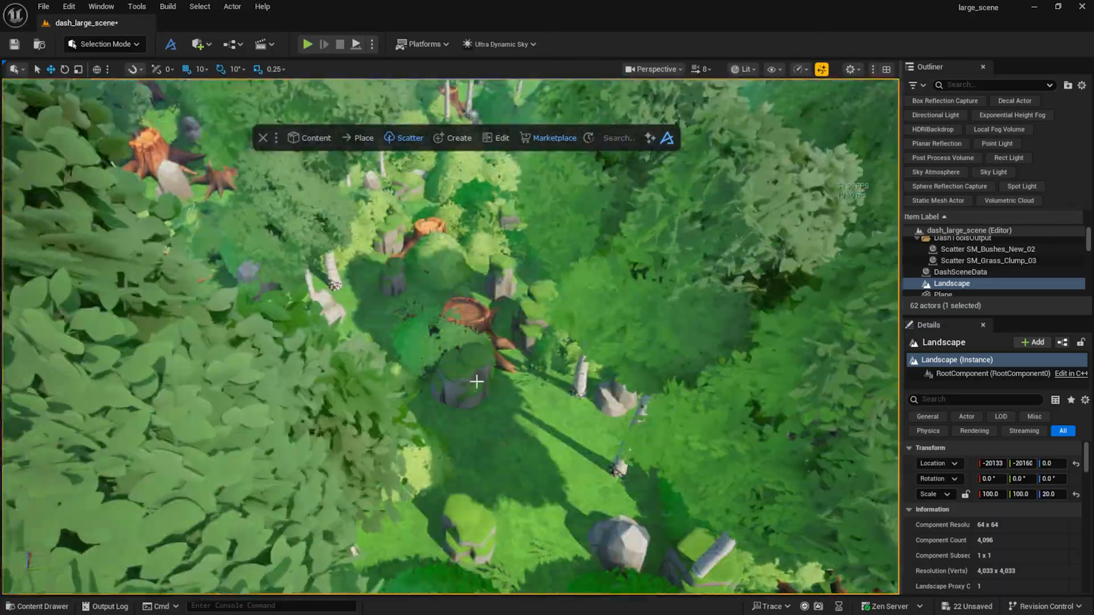
Select the second vegetation scatter and run Actor Enable Nanite on it.
click(476, 379)
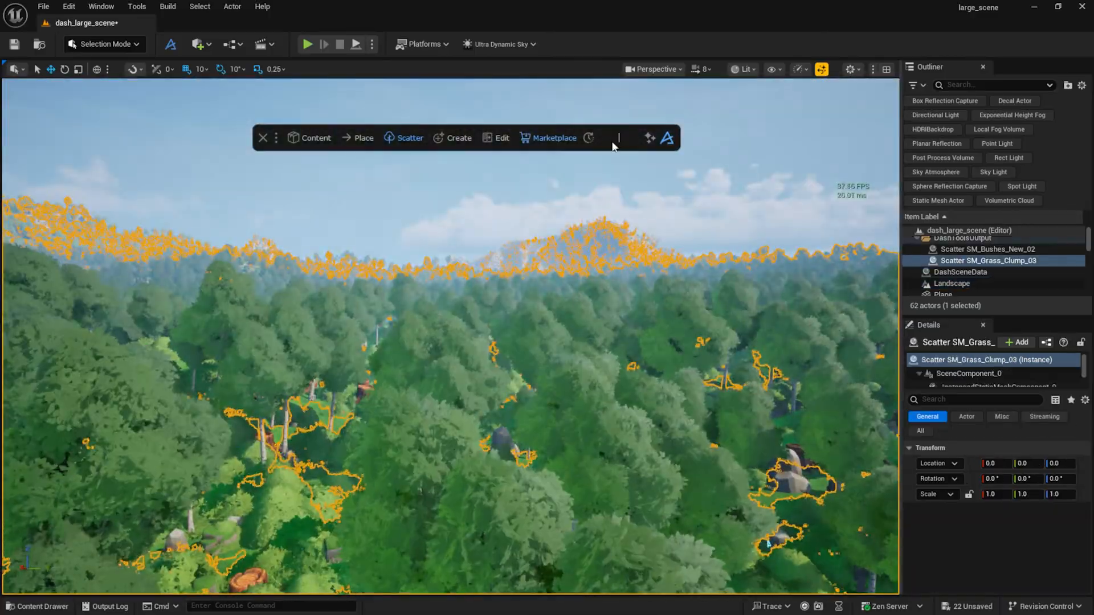
click(611, 141)
text(nanite)
key(Return)
key(Escape)
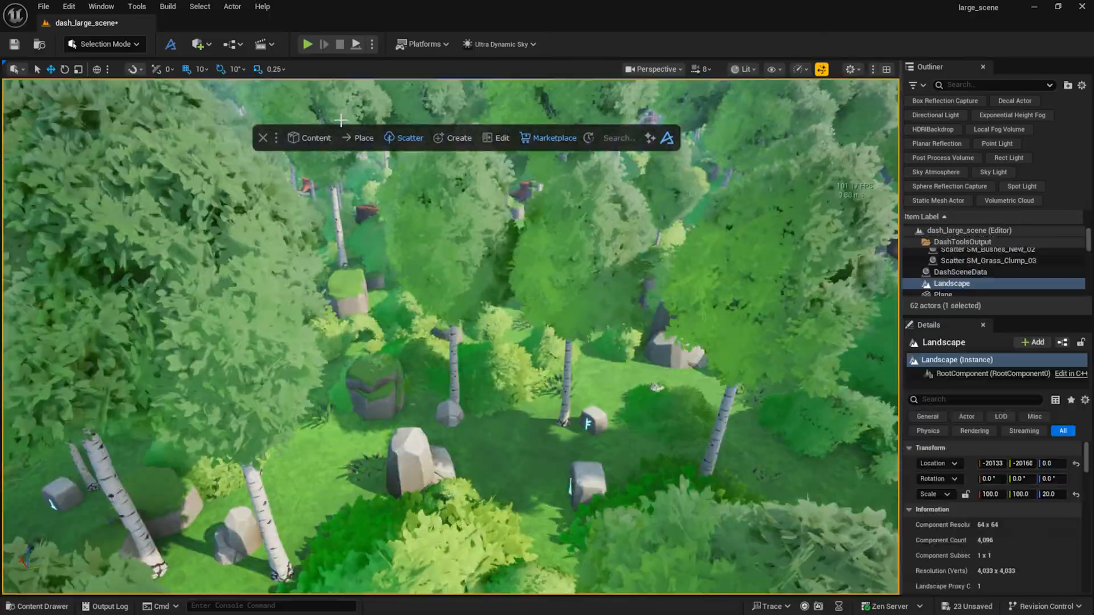
Scatter New Collection's grass clumps together with the plain rock onto the landscape.
click(309, 138)
ctrl+click(328, 545)
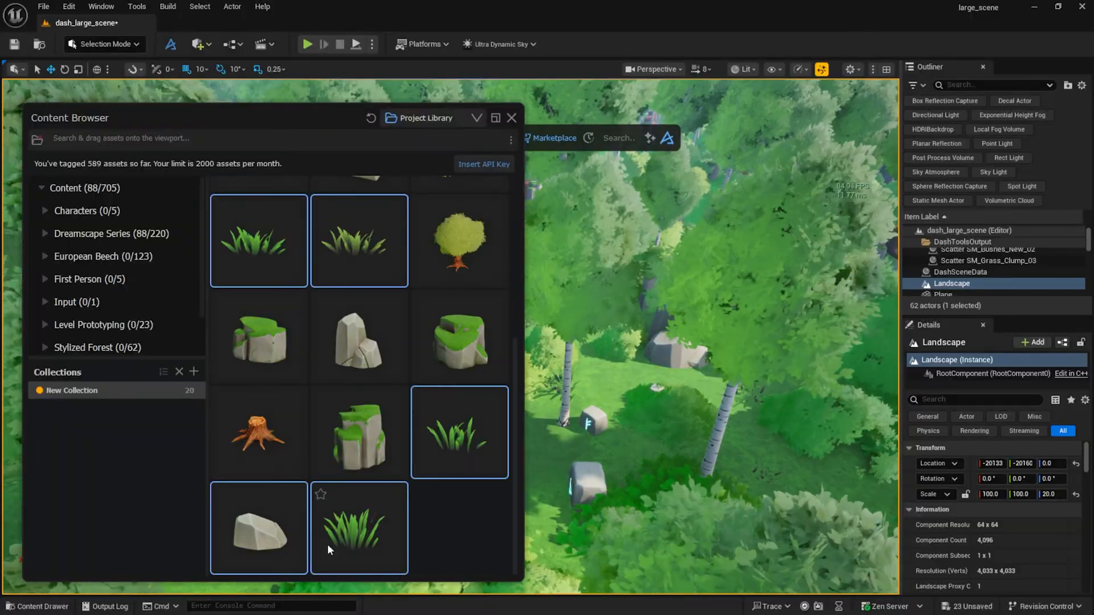
drag(328, 545, 590, 398)
click(593, 402)
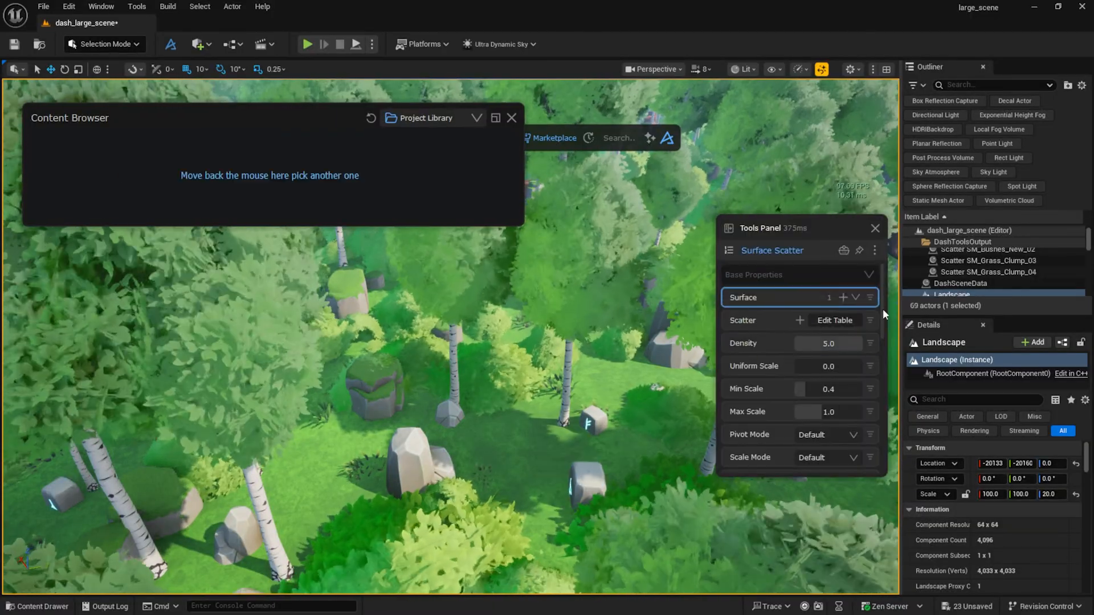
Raise the grass and rock scatter's Max Count to 2000000 and close its tool settings.
drag(883, 309, 883, 450)
click(821, 448)
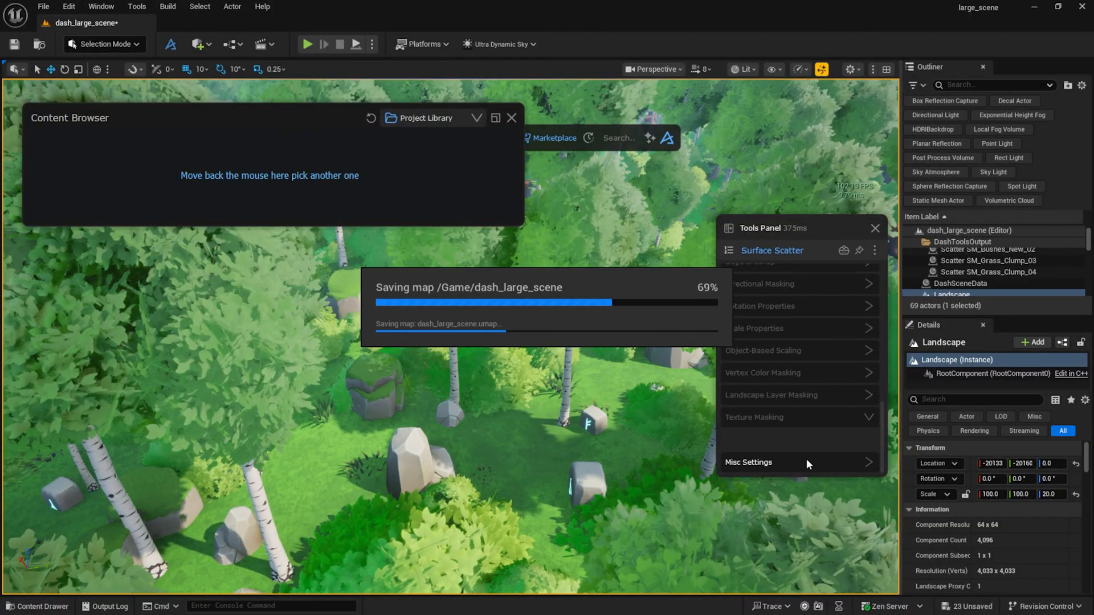
click(806, 459)
scroll(813, 385, down, 3)
drag(815, 372, 866, 373)
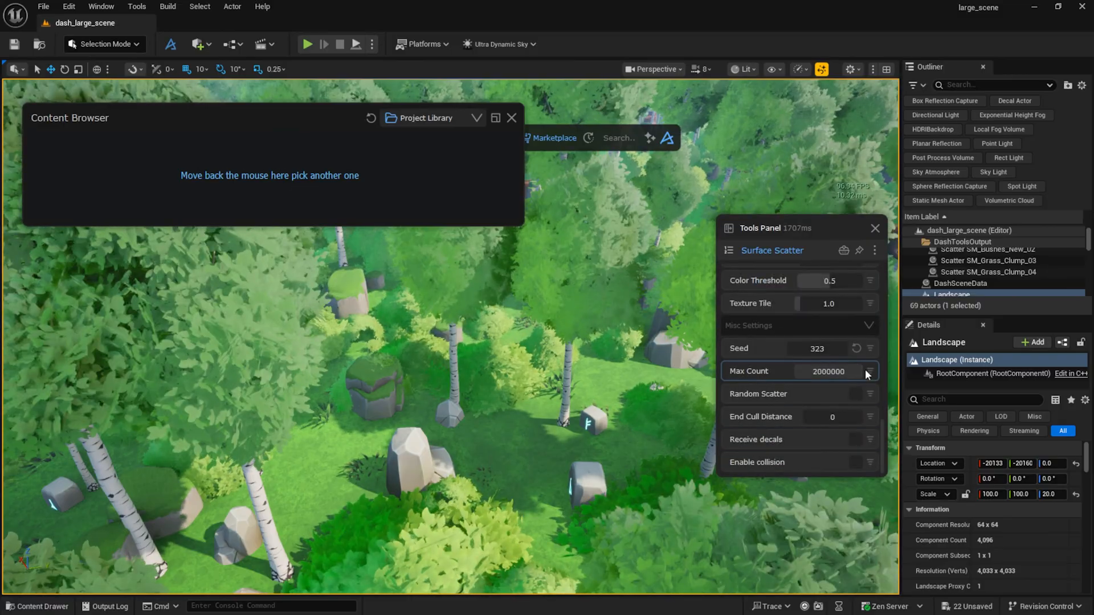
click(874, 229)
Select both the mixed forest scatter and the grass and rock scatter and run Actor Enable Nanite on them.
click(582, 405)
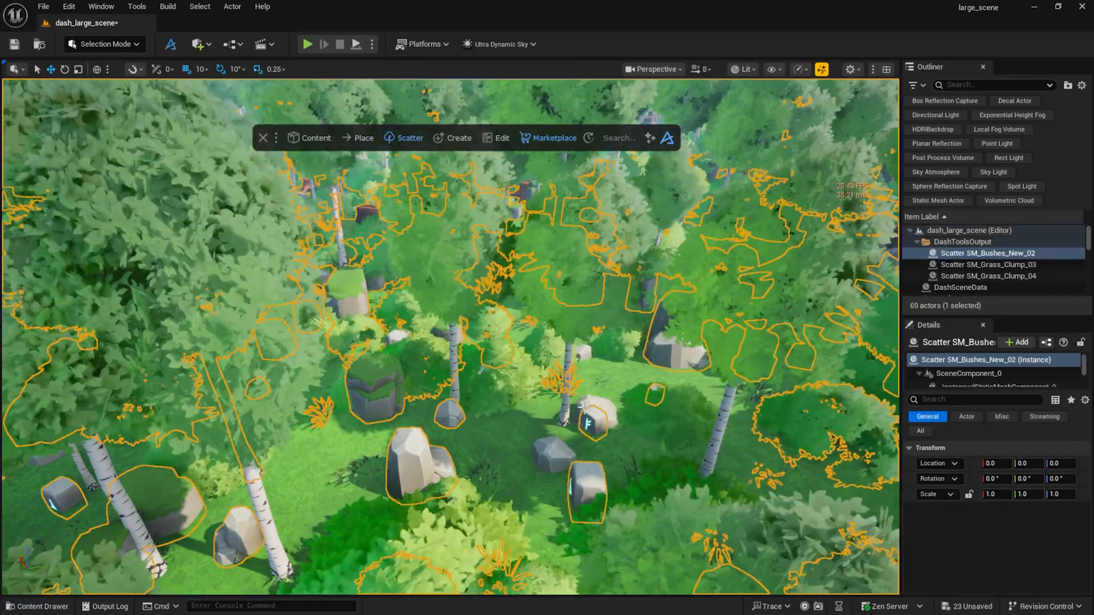
ctrl+click(583, 406)
click(617, 138)
text(nanite)
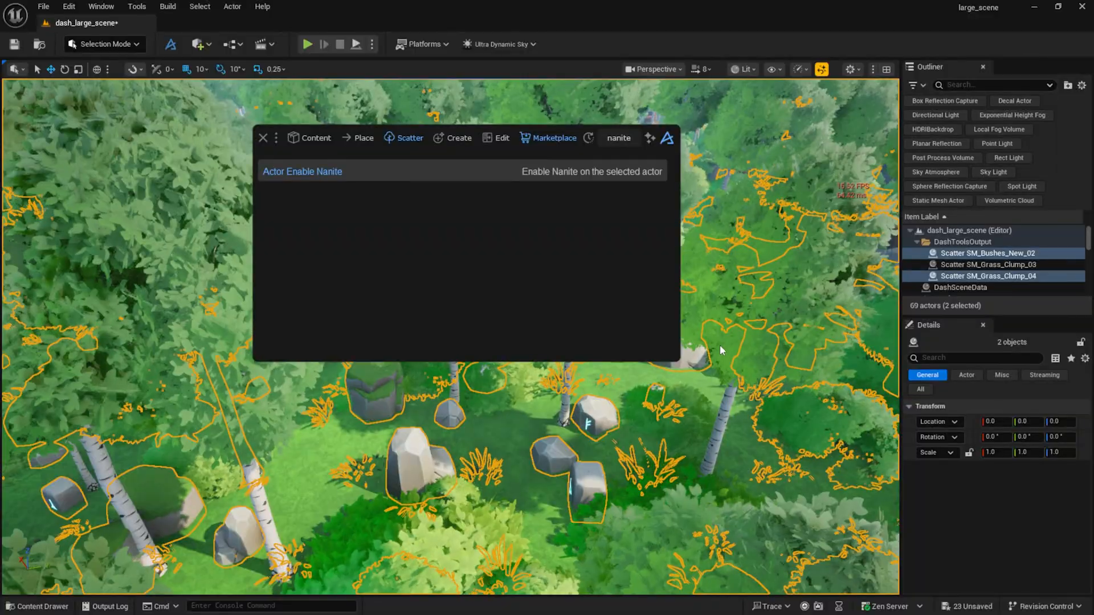
key(Return)
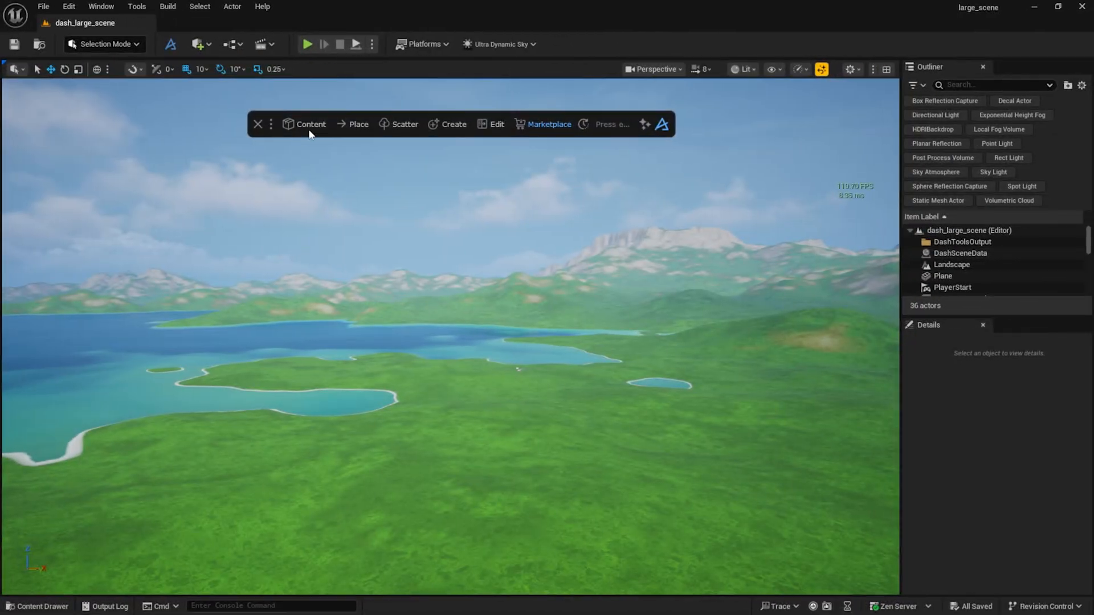
Search the project library for "tree" and scatter the five green birches together with the two red trees onto the landscape.
click(310, 125)
click(237, 181)
text(tree)
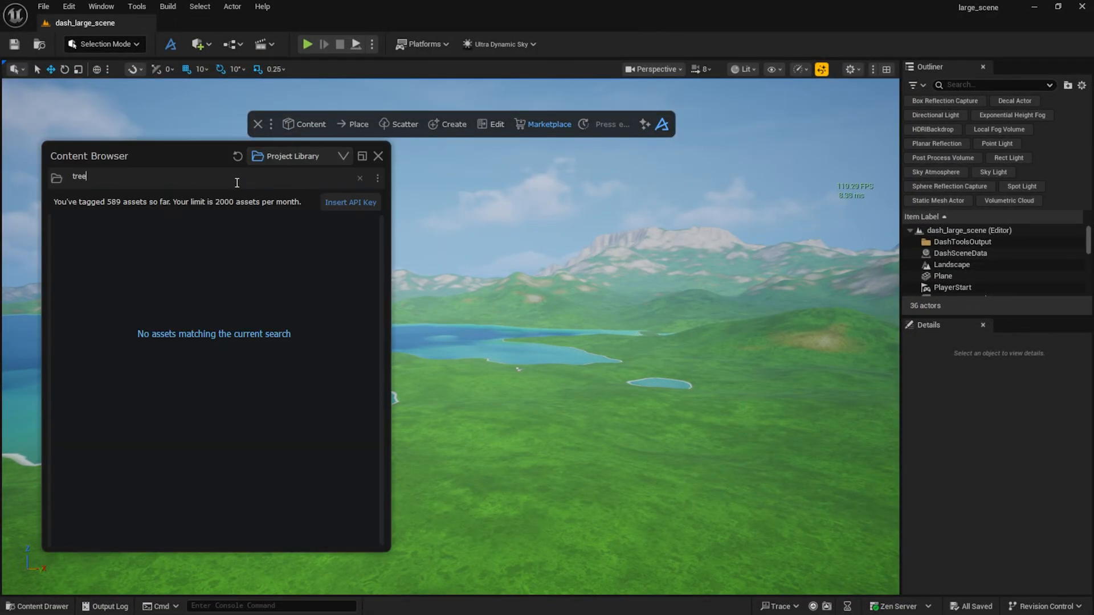
scroll(217, 372, down, 3)
shift+click(307, 337)
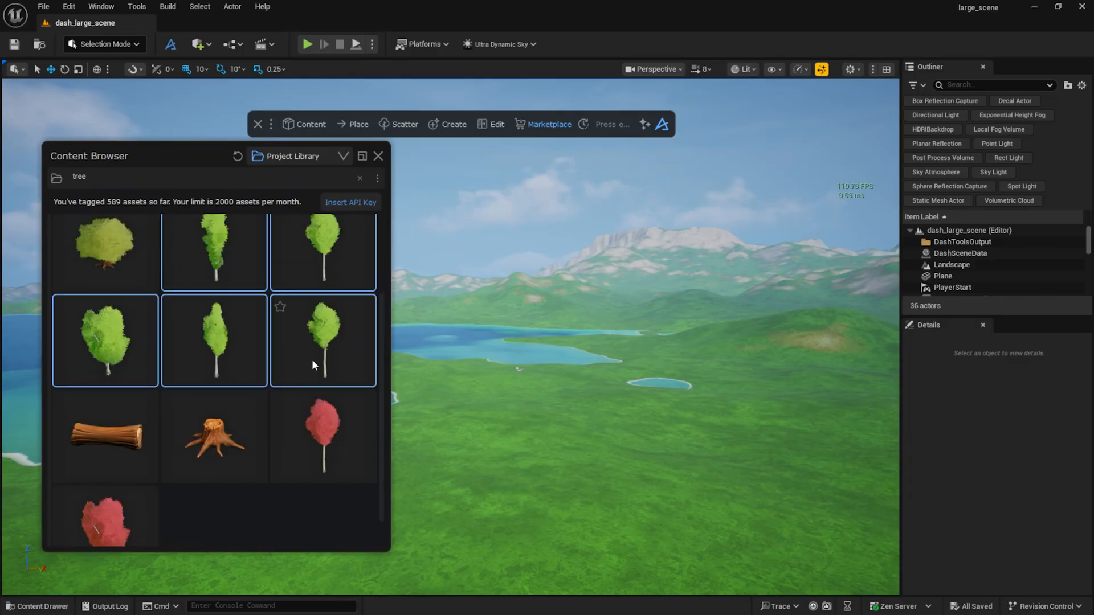
ctrl+click(312, 406)
ctrl+click(142, 510)
scroll(254, 393, up, 3)
drag(319, 336, 481, 398)
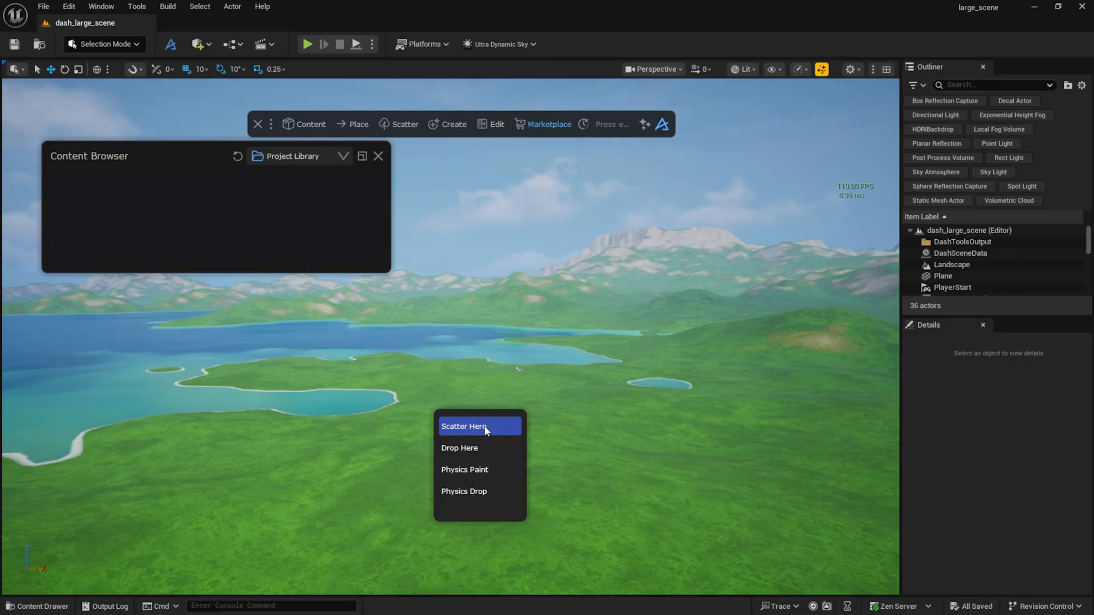
click(462, 427)
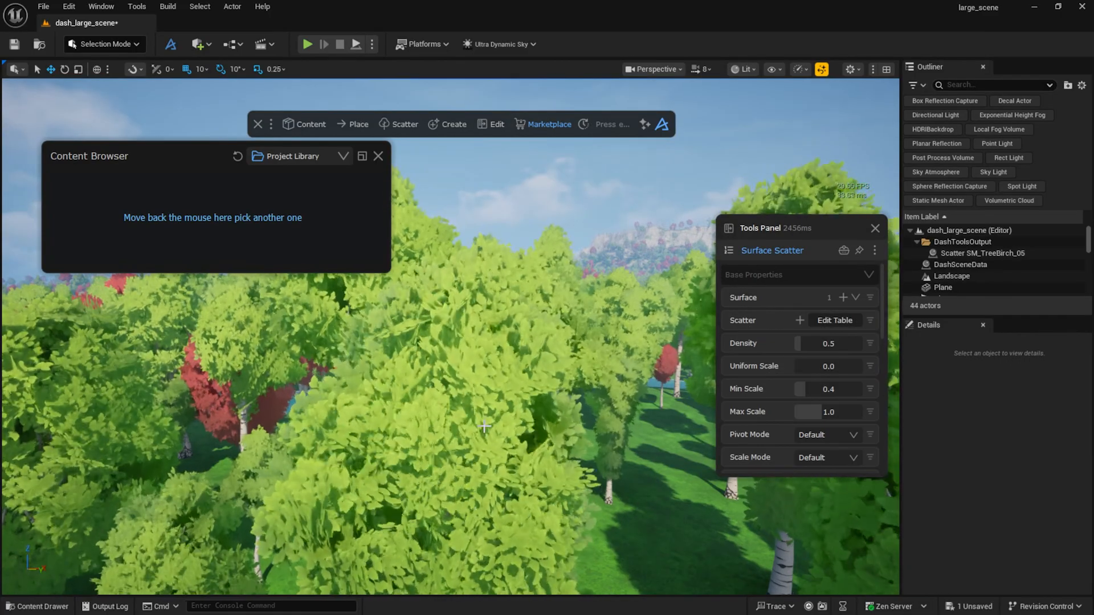
click(377, 156)
Set the tree scatter's Min Height Mask to 0.11 and Max Height Mask to 0.52 in its Feature Masking.
key(e)
right_drag(433, 273, 364, 278)
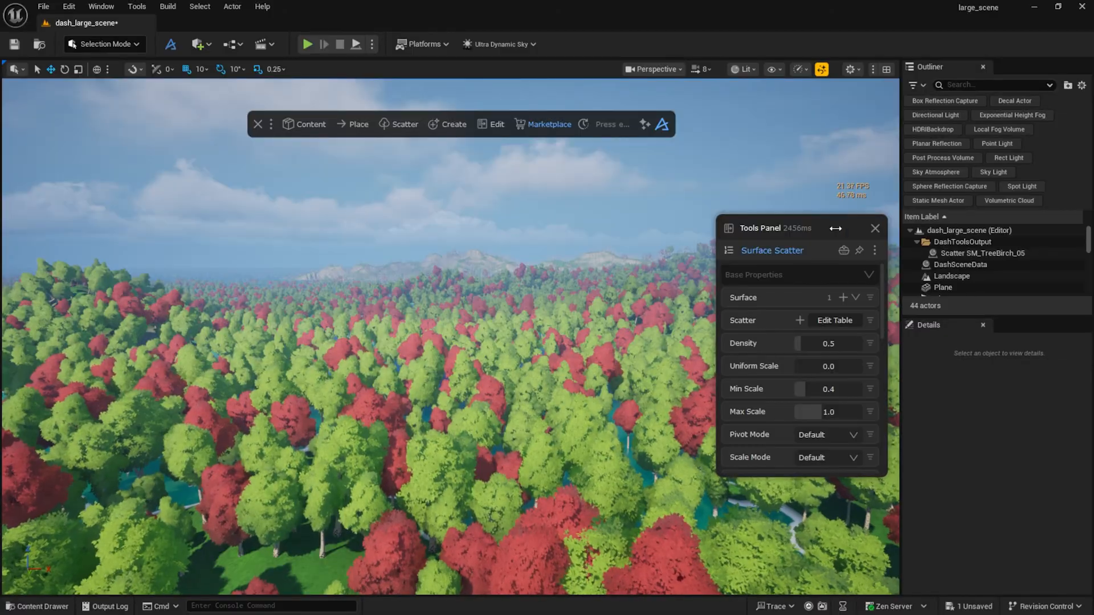
drag(835, 228, 672, 193)
scroll(630, 359, down, 6)
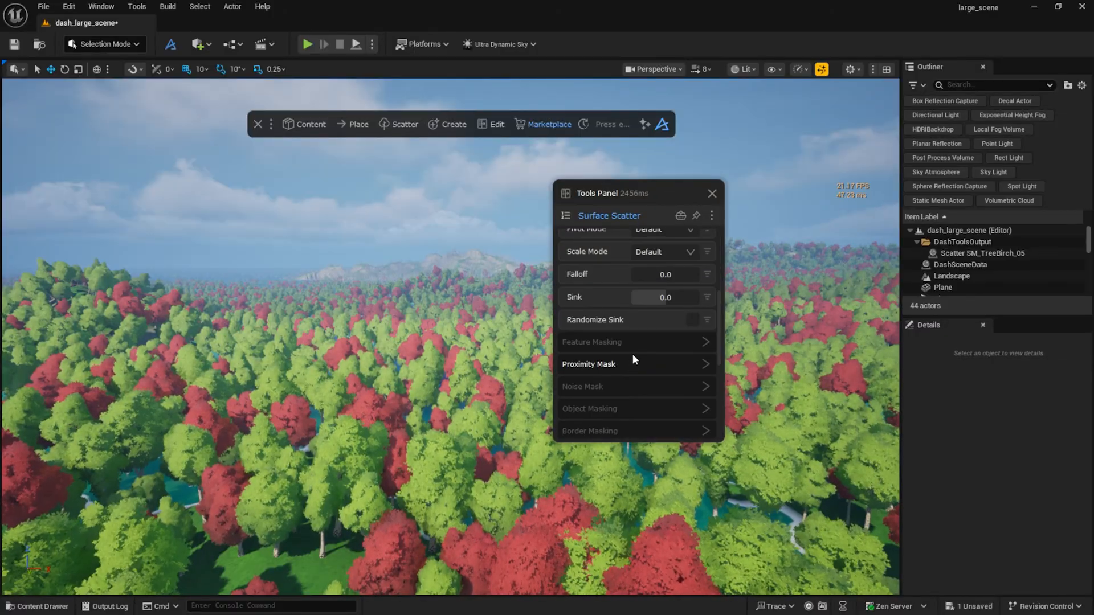
click(634, 342)
scroll(665, 358, down, 1)
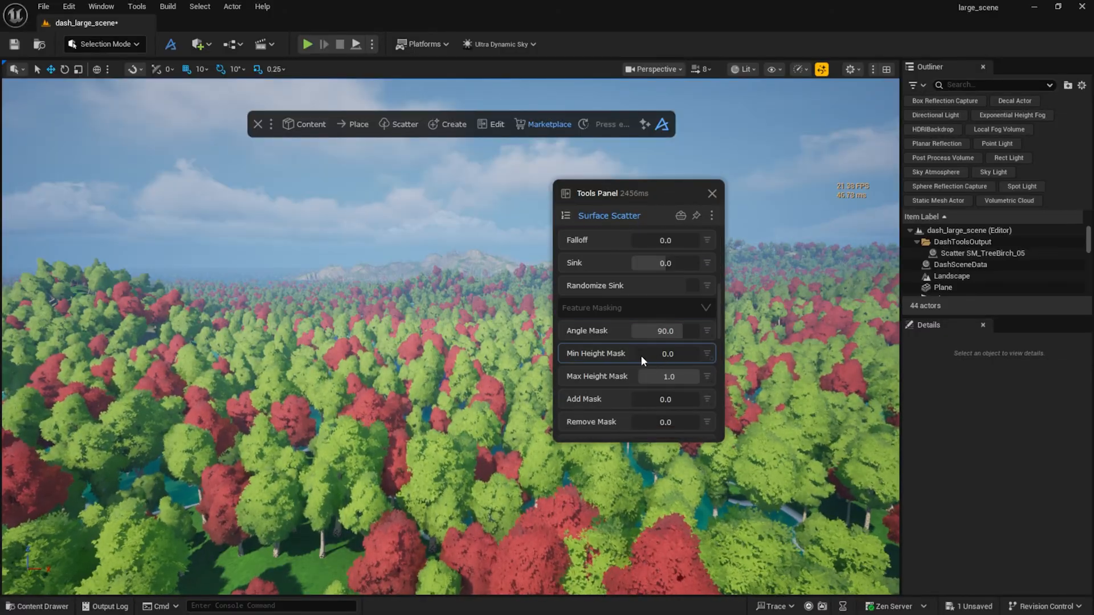
drag(641, 355, 676, 354)
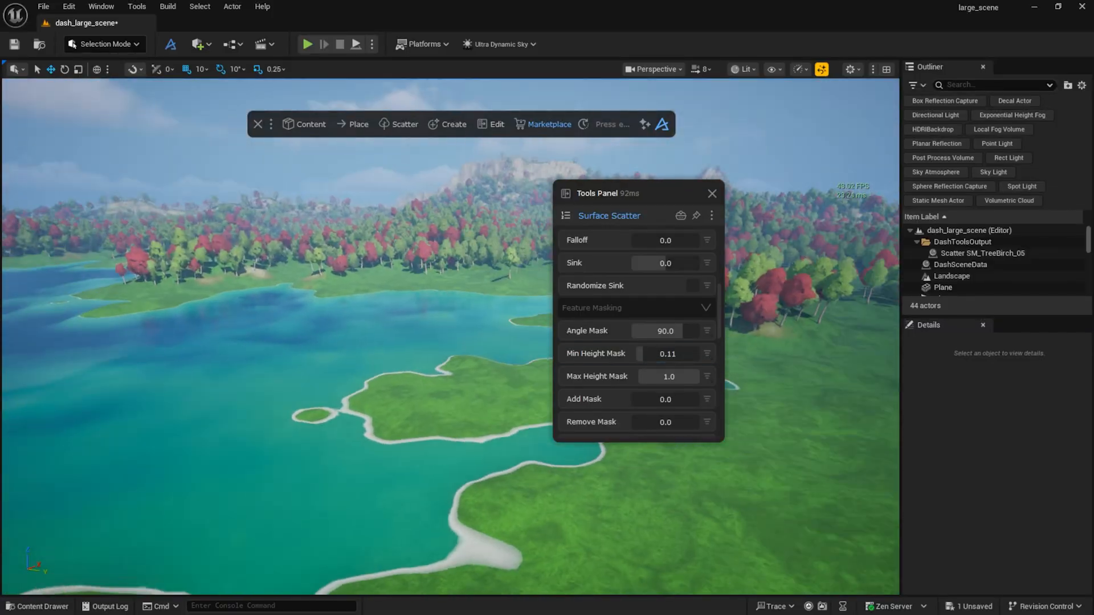
right_drag(448, 350, 449, 351)
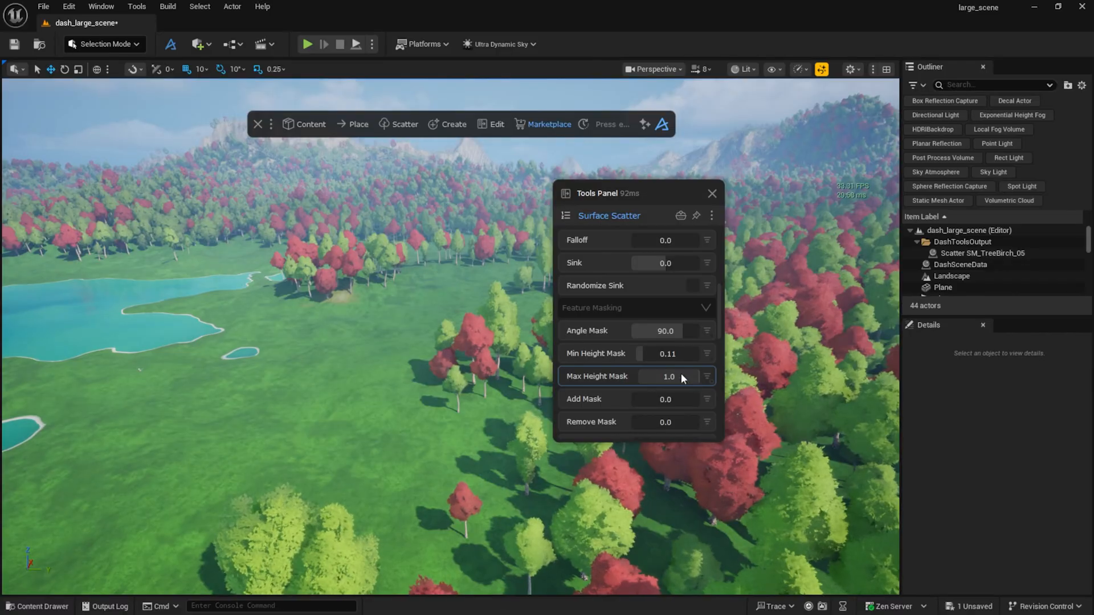
drag(651, 375, 542, 385)
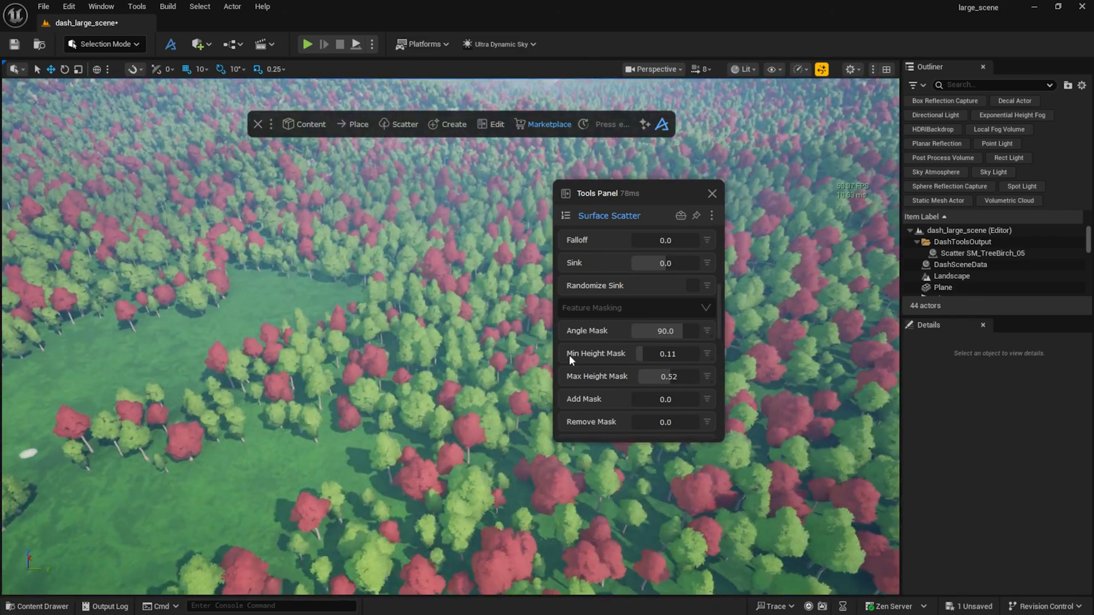
Break up the tree scatter with its Noise Mask, using a Breakup of 0.52 and a Breakup Scale of 0.07.
scroll(664, 329, down, 3)
scroll(639, 376, down, 1)
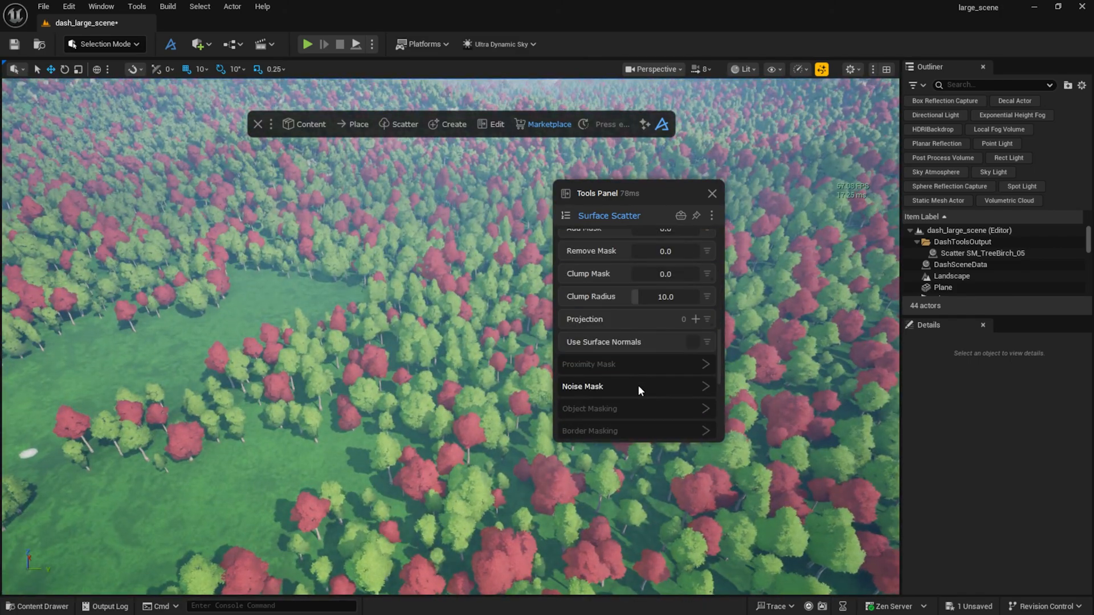
click(638, 385)
scroll(639, 379, down, 3)
drag(653, 340, 634, 363)
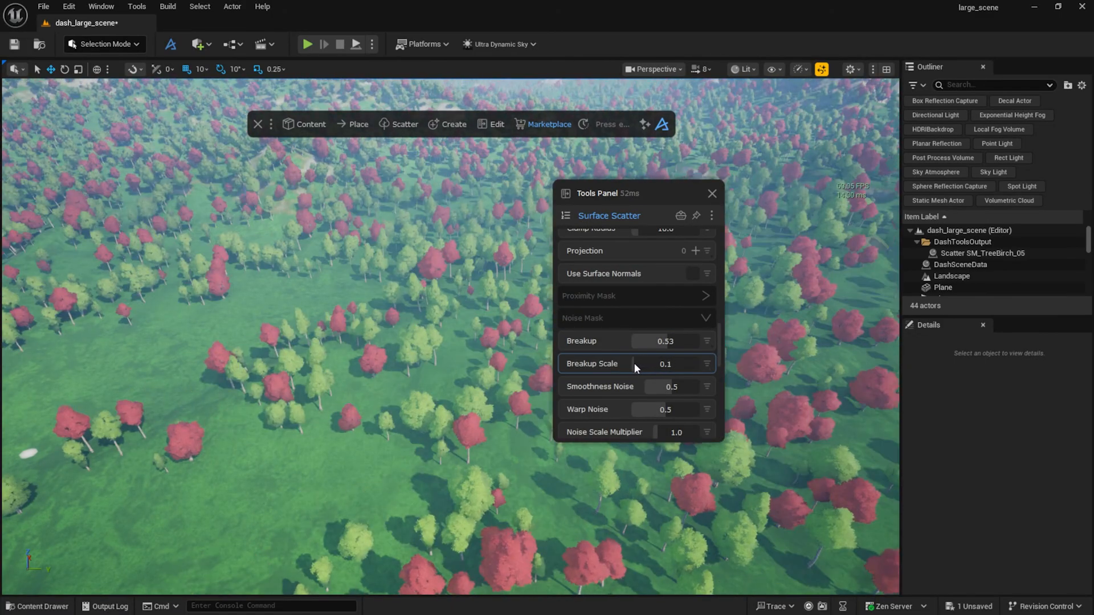
mouse_move(361, 369)
right_down()
mouse_move(361, 413)
mouse_move(355, 348)
right_up()
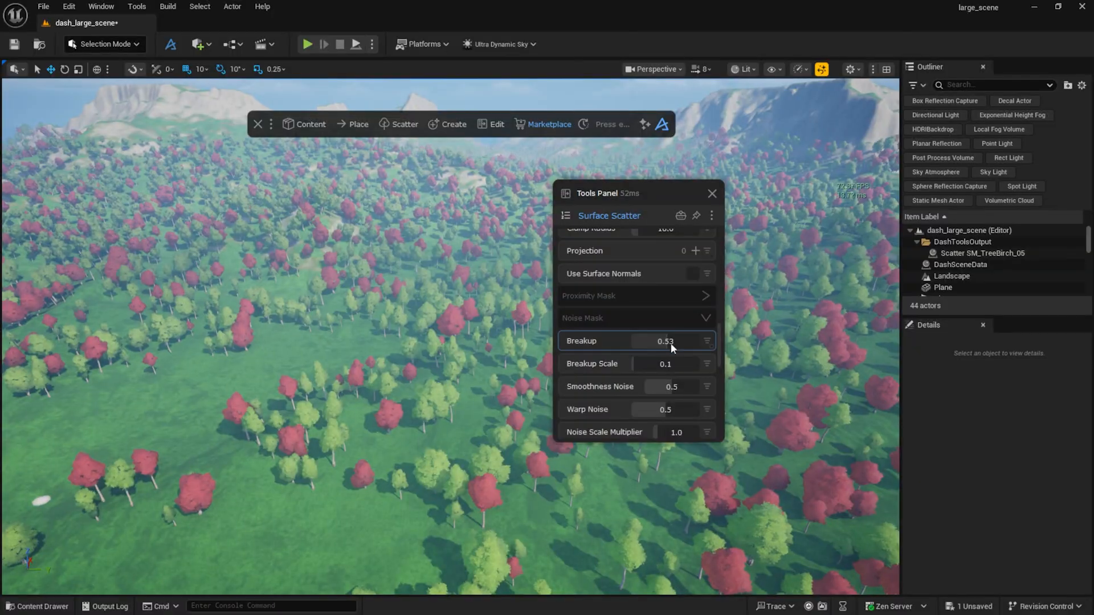
mouse_move(679, 339)
mouse_down()
mouse_move(652, 340)
mouse_move(609, 368)
mouse_move(671, 340)
mouse_up()
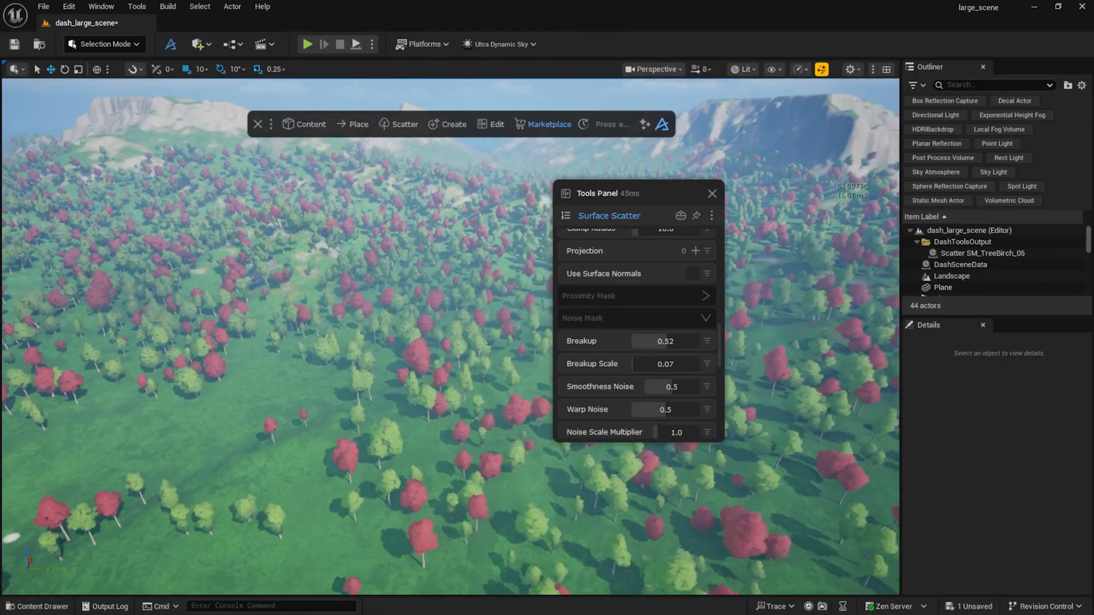
Set the tree scatter's Surface Align to 0.0 in its Rotation Properties and close the tool settings.
key(w)
scroll(433, 342, up, 1)
right_drag(433, 342, 370, 331)
key(w)
scroll(670, 303, down, 5)
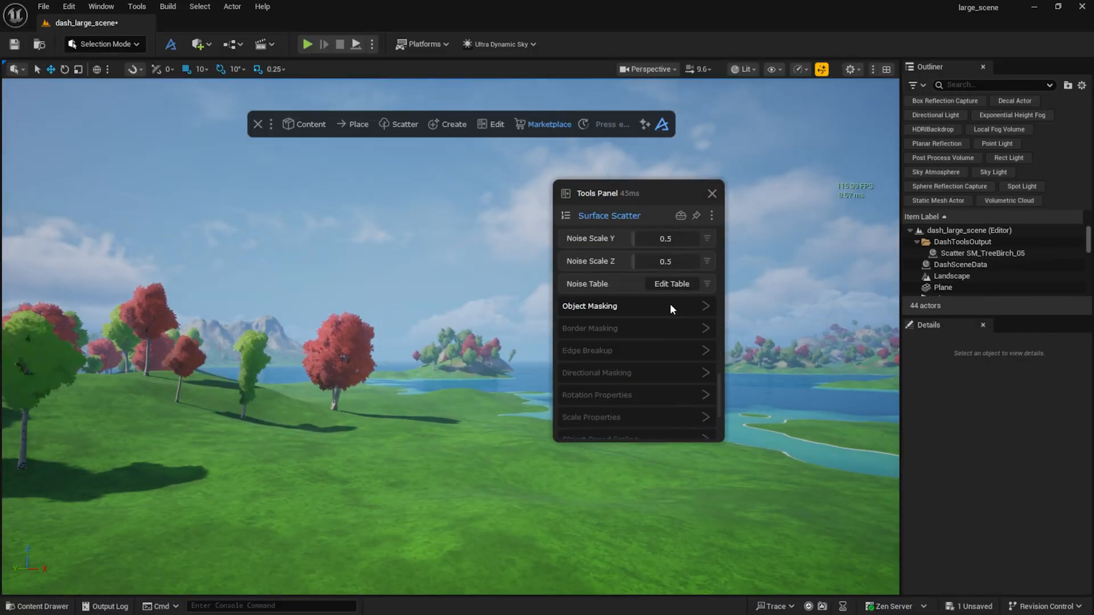
click(648, 360)
scroll(650, 358, down, 3)
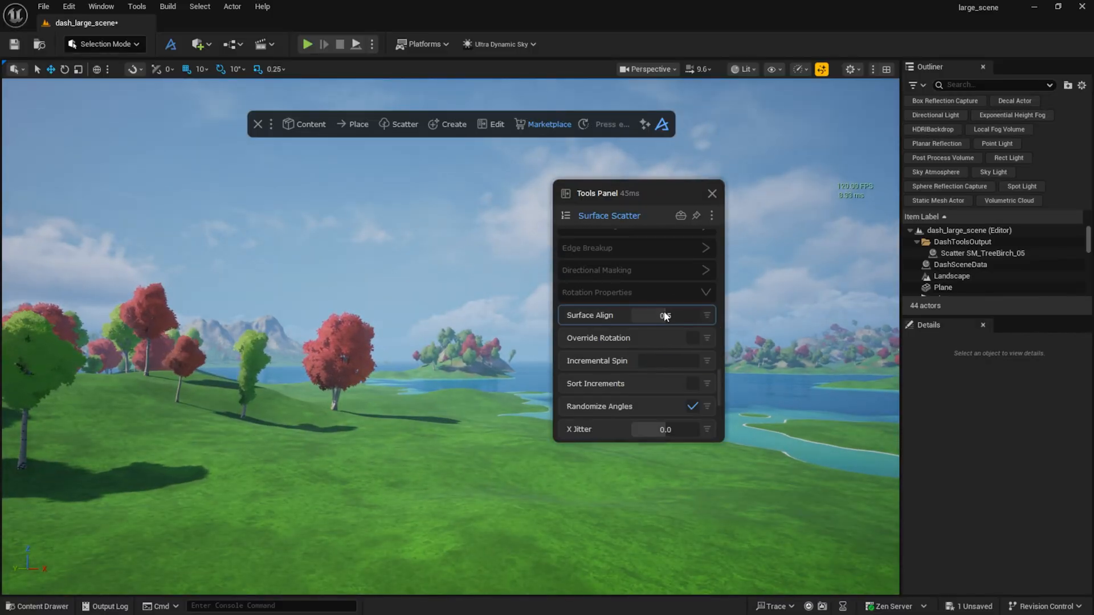
right_drag(490, 342, 626, 382)
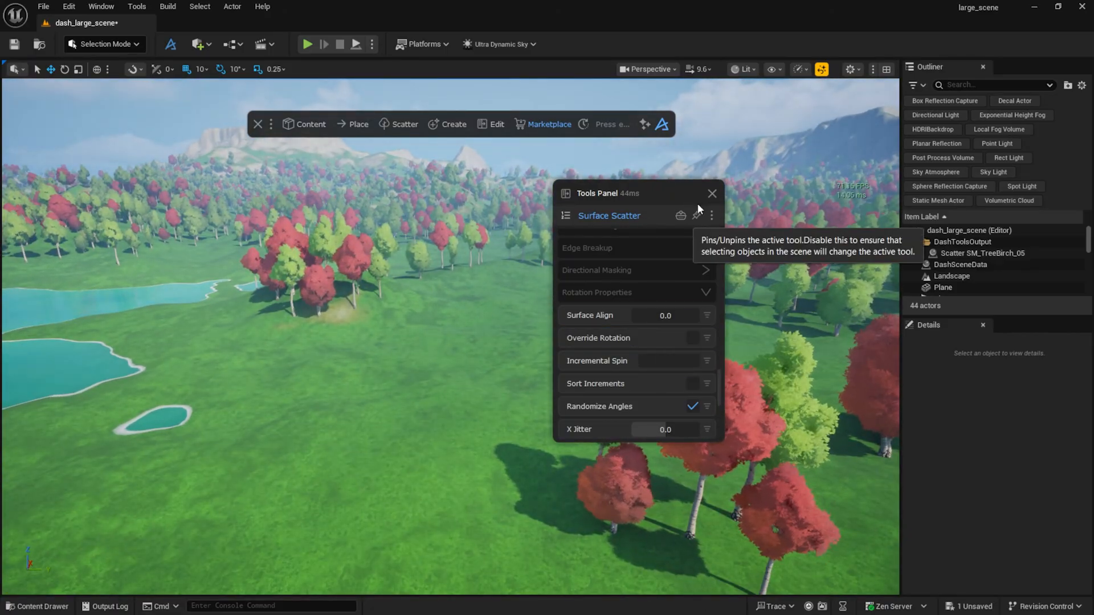
click(711, 193)
click(711, 193)
Search the project library for "bush" and scatter five of the bush assets onto the landscape.
click(304, 124)
click(293, 154)
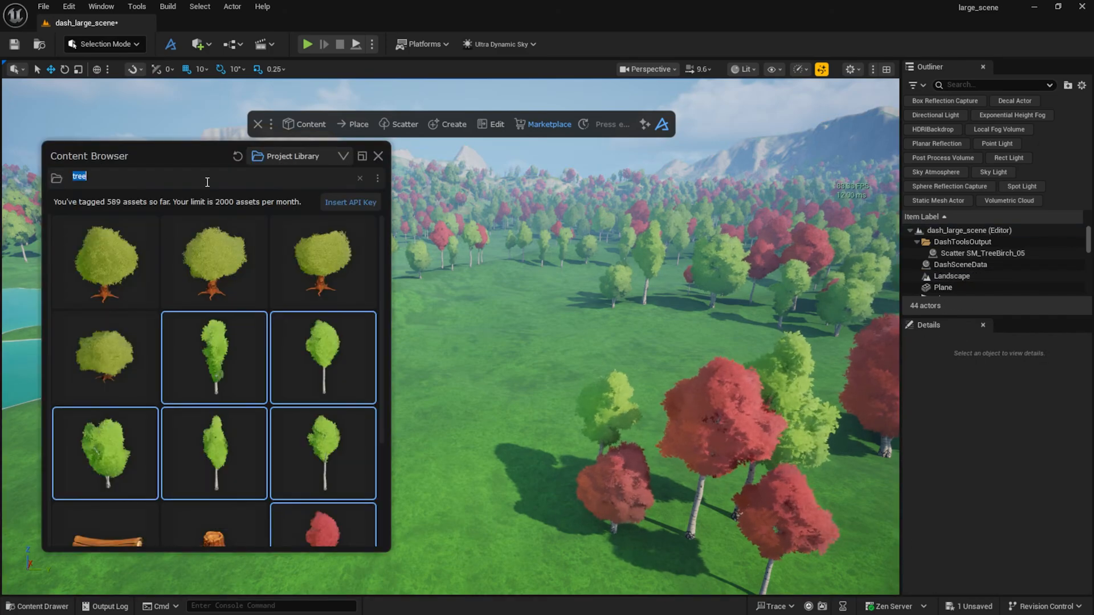
ctrl+click(229, 458)
scroll(228, 459, down, 2)
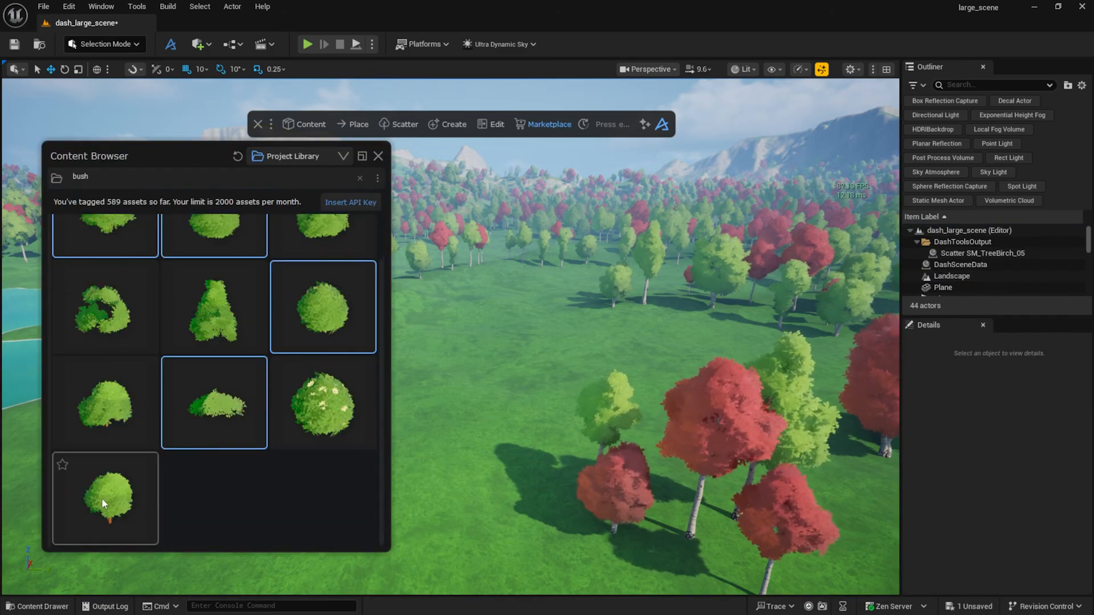
ctrl+click(102, 499)
scroll(103, 495, up, 2)
drag(217, 252, 408, 357)
click(462, 370)
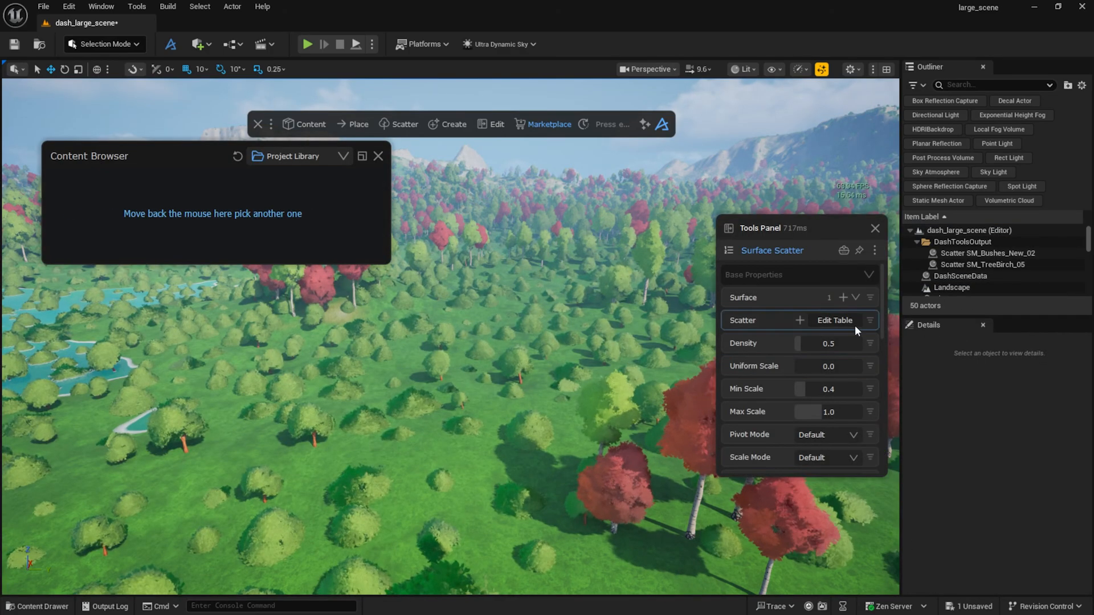
scroll(819, 390, down, 4)
click(378, 156)
right_drag(480, 289, 424, 288)
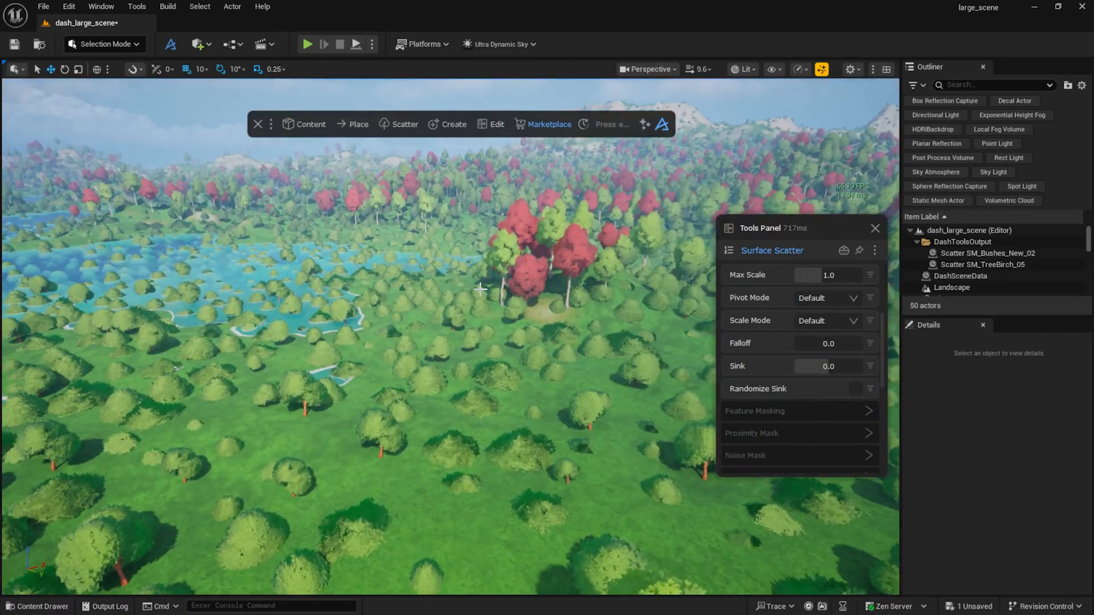
Search the project library for "grass", scatter all five grass clumps onto the landscape and close the tool settings.
click(303, 124)
click(293, 154)
text(grass)
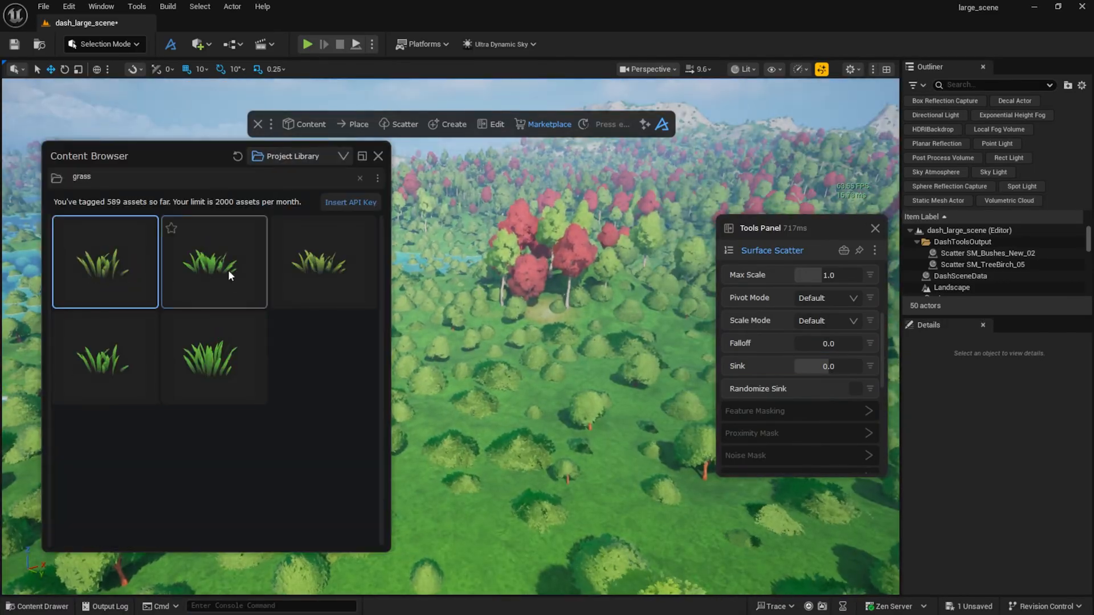
drag(232, 273, 406, 480)
click(388, 508)
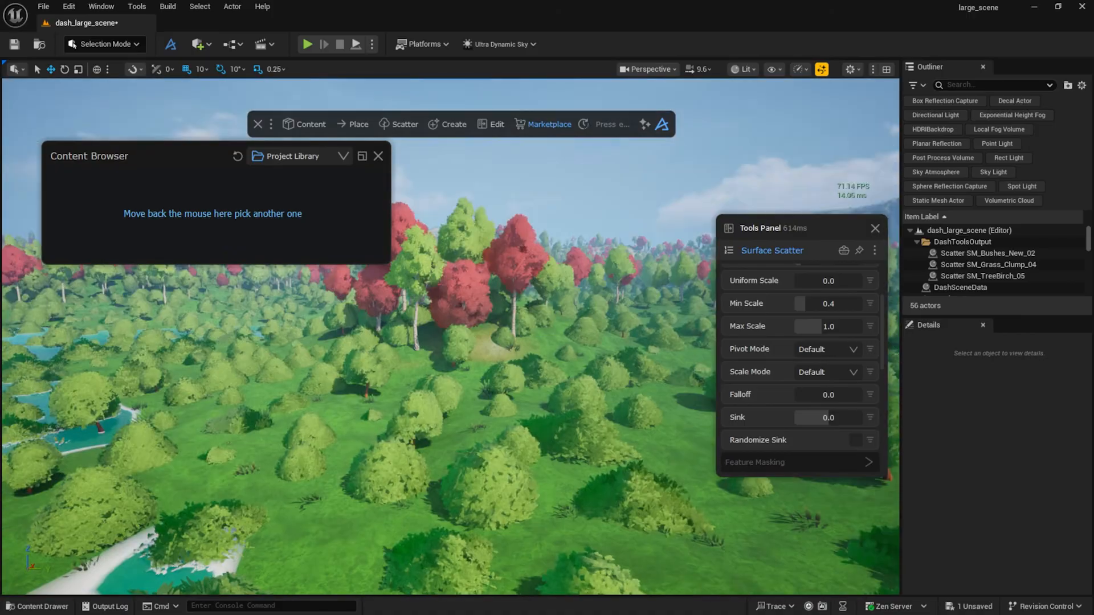
click(378, 156)
click(875, 228)
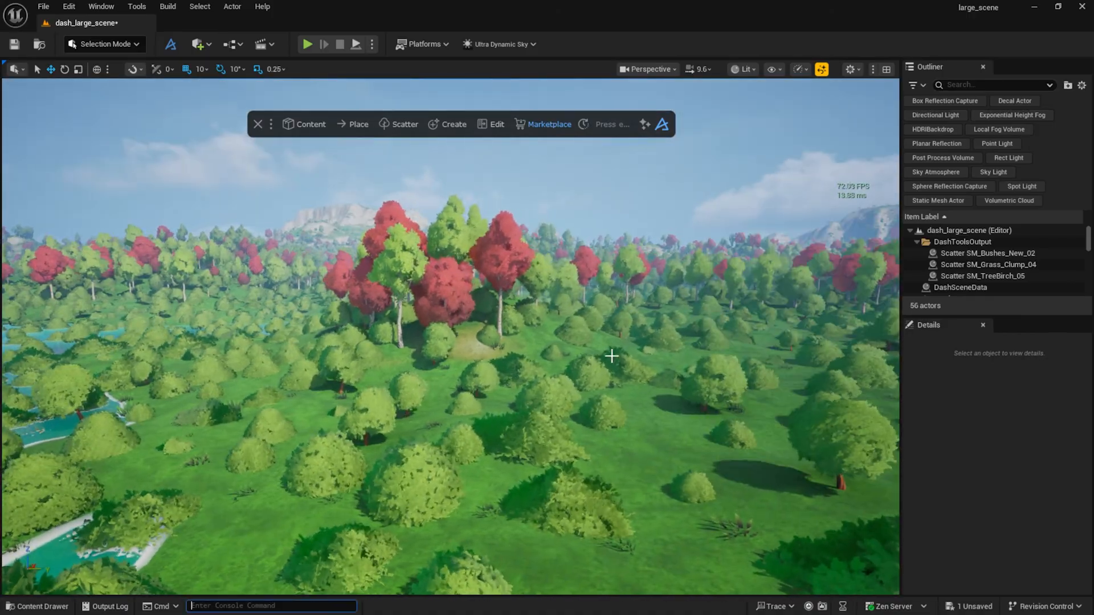
Select the tree scatter and open its edit settings, with the active tool unpinned so it follows the selection.
click(491, 252)
click(496, 124)
drag(809, 227, 760, 223)
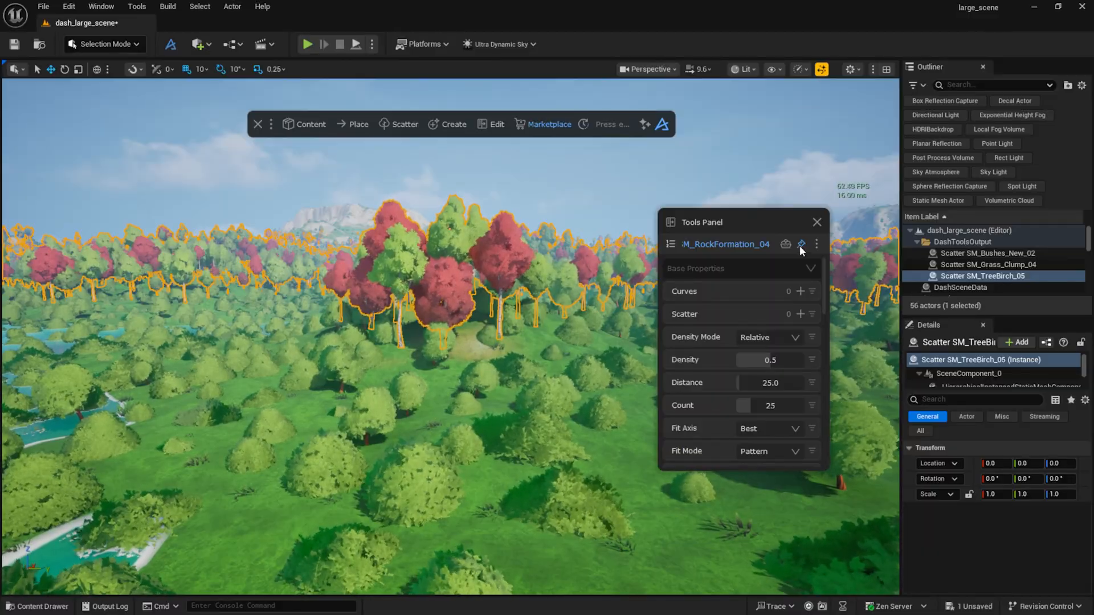
click(711, 268)
Convert the tree scatter's Min Height Mask and Max Height Mask to references.
scroll(737, 275, down, 10)
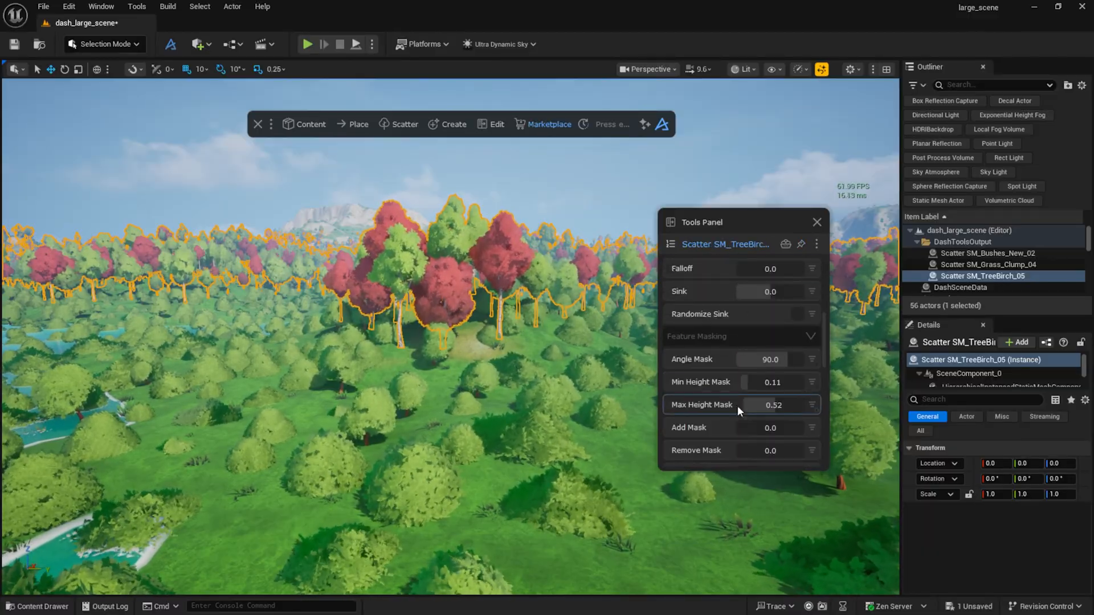
scroll(737, 406, down, 2)
click(812, 347)
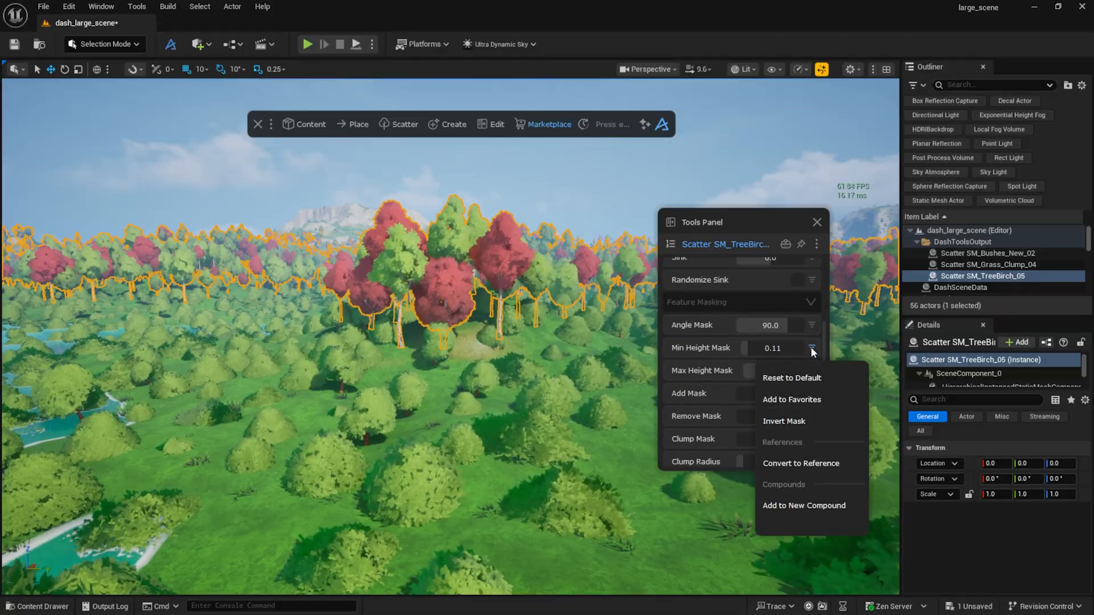
click(809, 468)
click(812, 372)
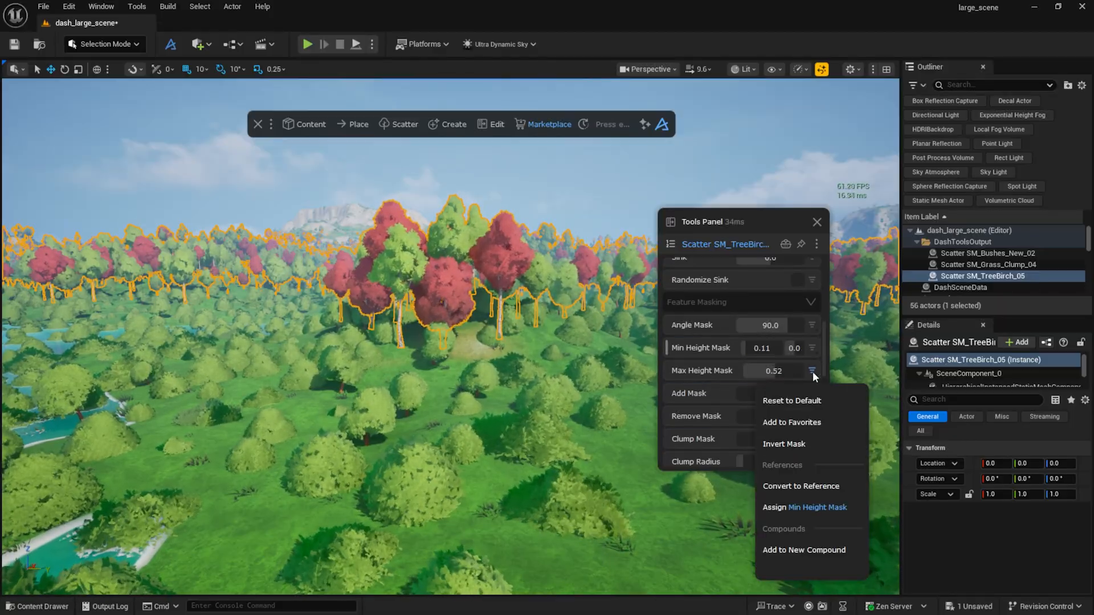
click(812, 487)
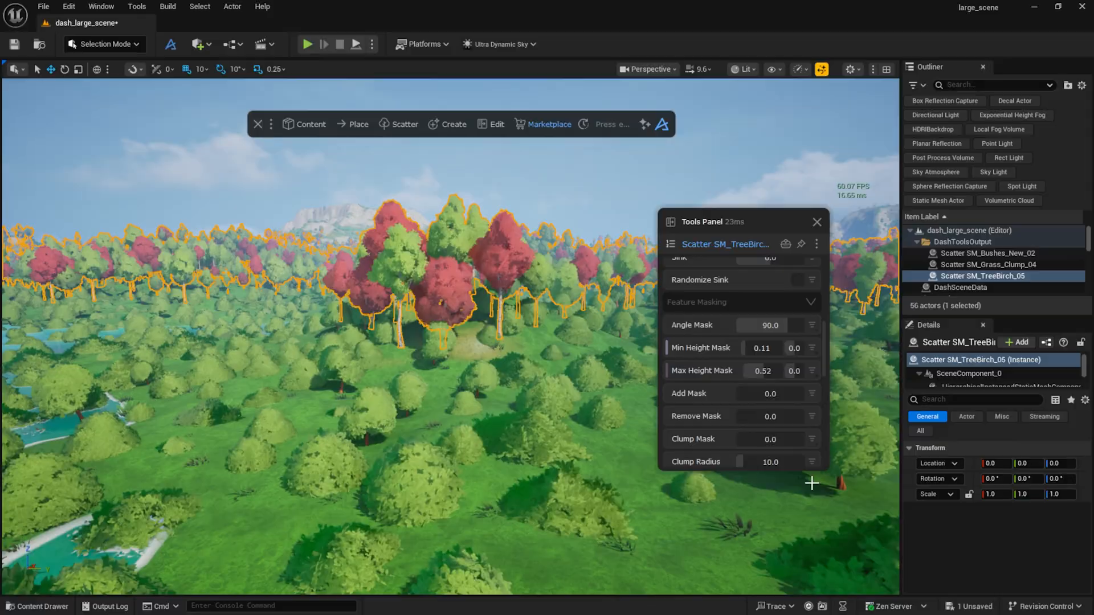
Select the bush scatter and assign the Min Height Mask and Max Height Mask references to its matching height masks.
click(524, 394)
click(521, 371)
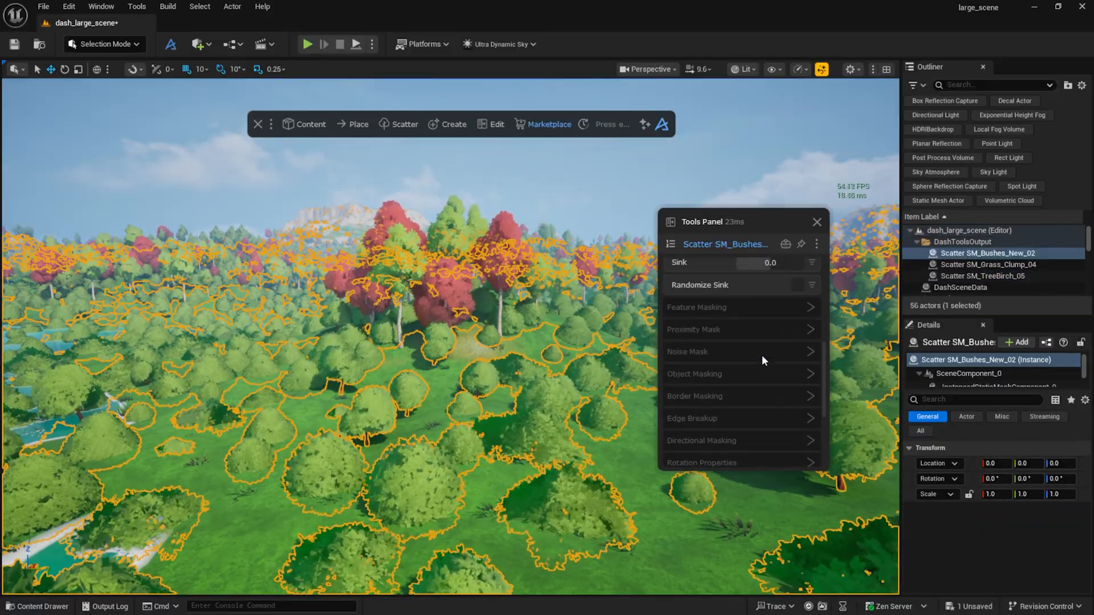
click(812, 354)
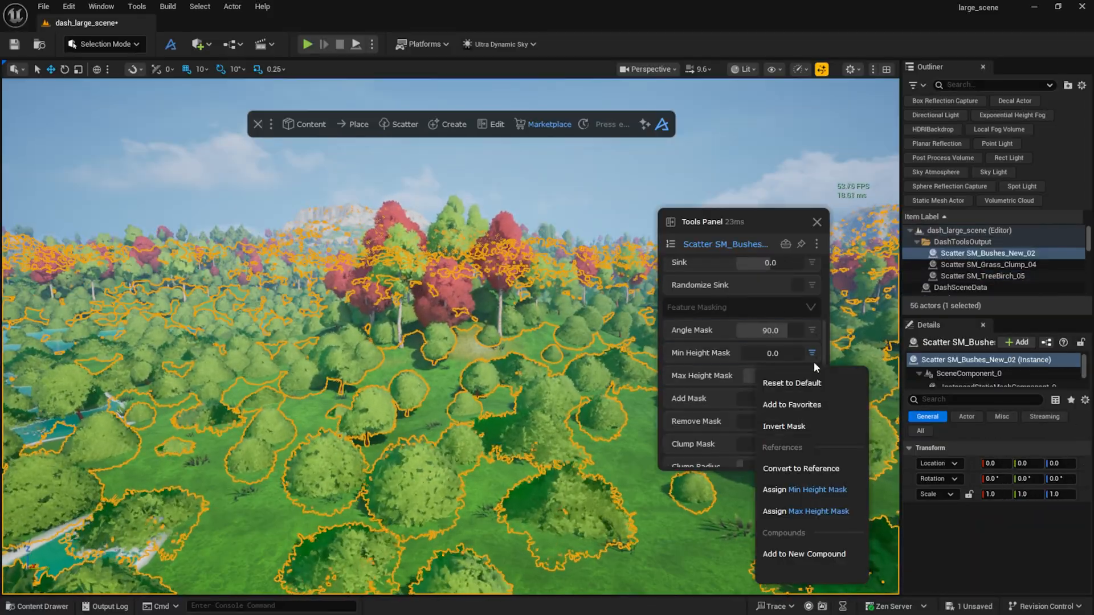
click(826, 488)
click(812, 376)
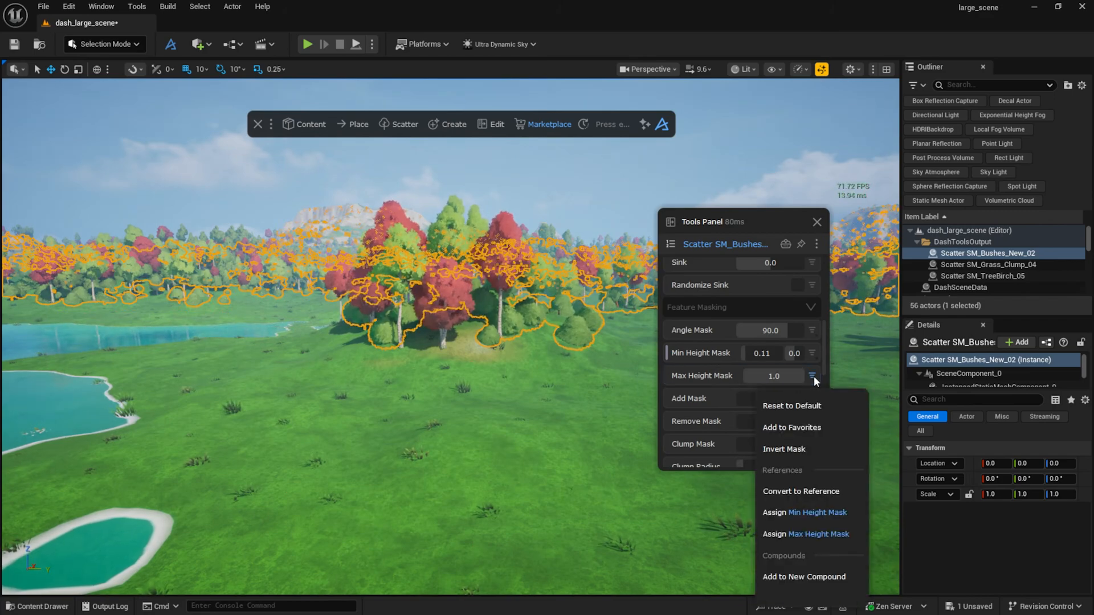
click(808, 535)
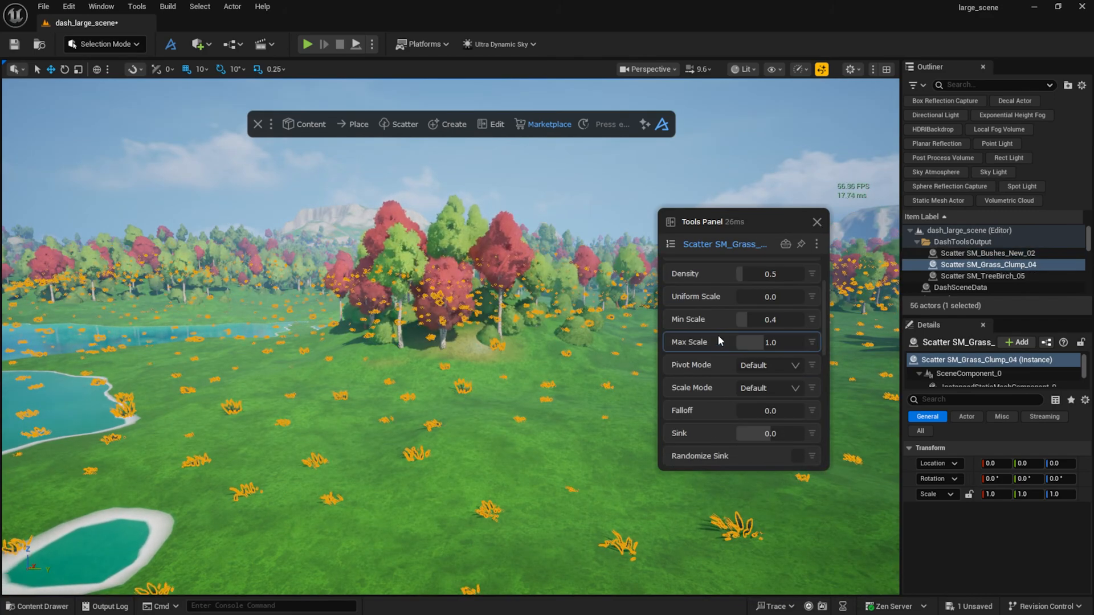
Assign the Min Height Mask and Max Height Mask references to the grass scatter's matching height masks under Feature Masking.
scroll(718, 341, down, 3)
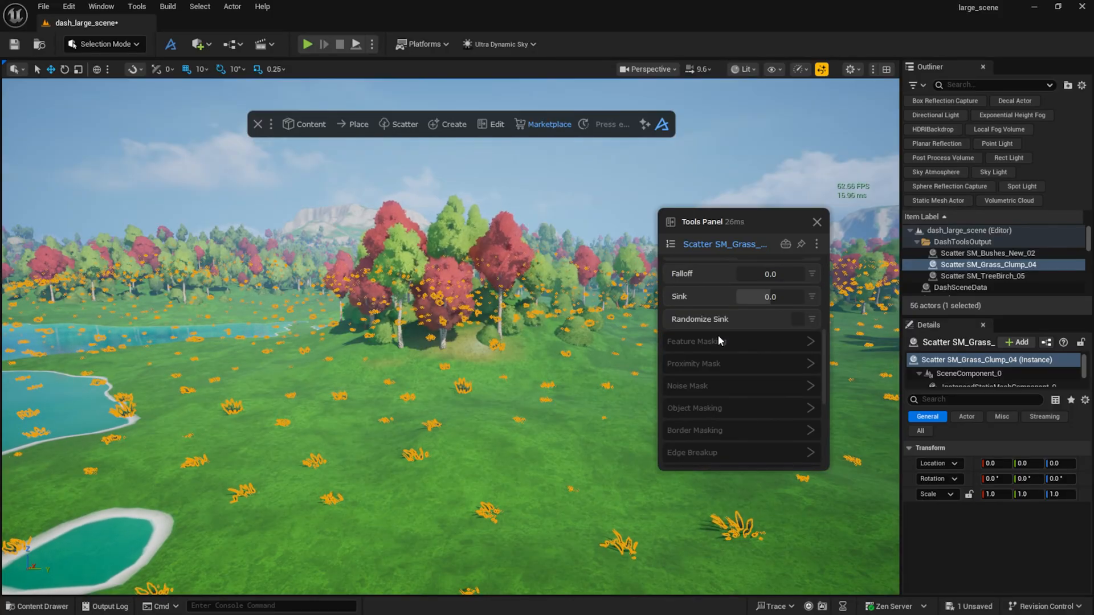
click(758, 342)
scroll(797, 353, down, 1)
click(812, 353)
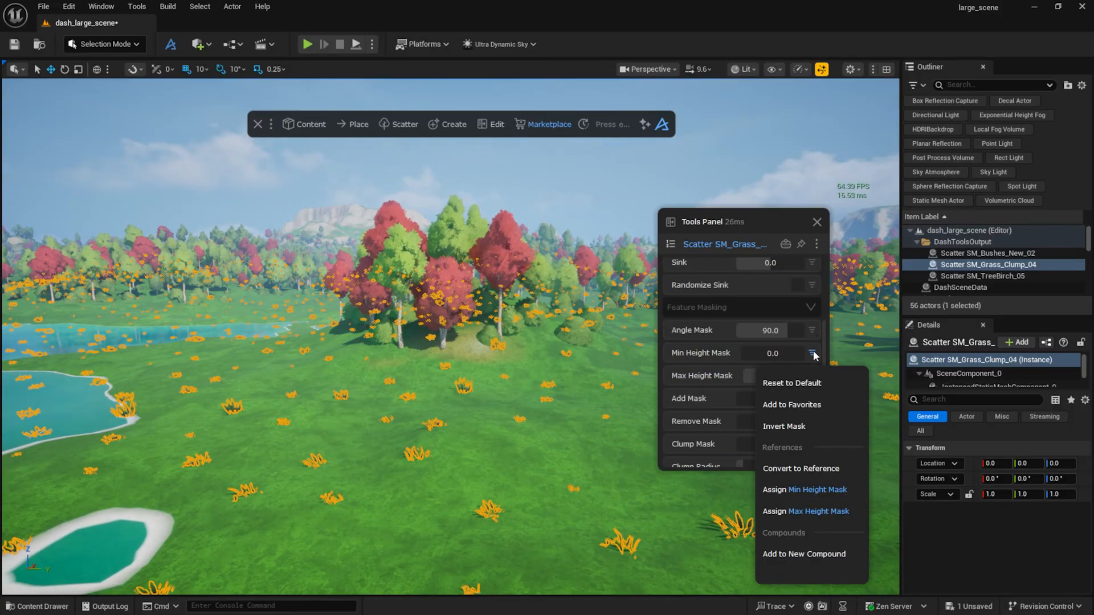
click(837, 493)
click(811, 398)
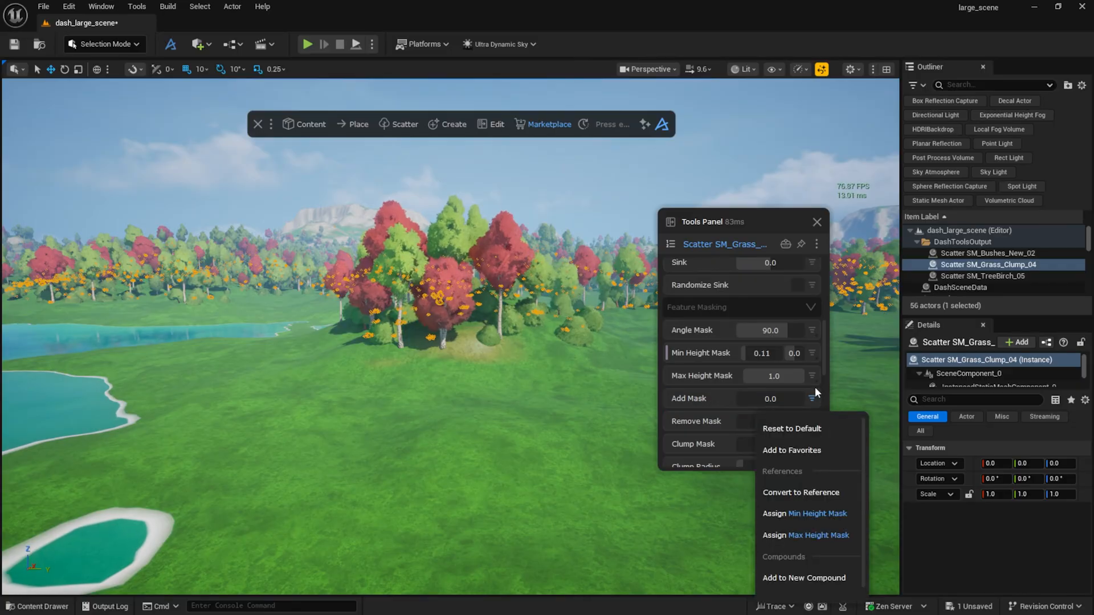
click(812, 376)
click(808, 534)
Lower the Min Height Mask offsets of the grass scatter and the bush scatter so both spread beyond the trees towards the shoreline.
scroll(482, 321, up, 4)
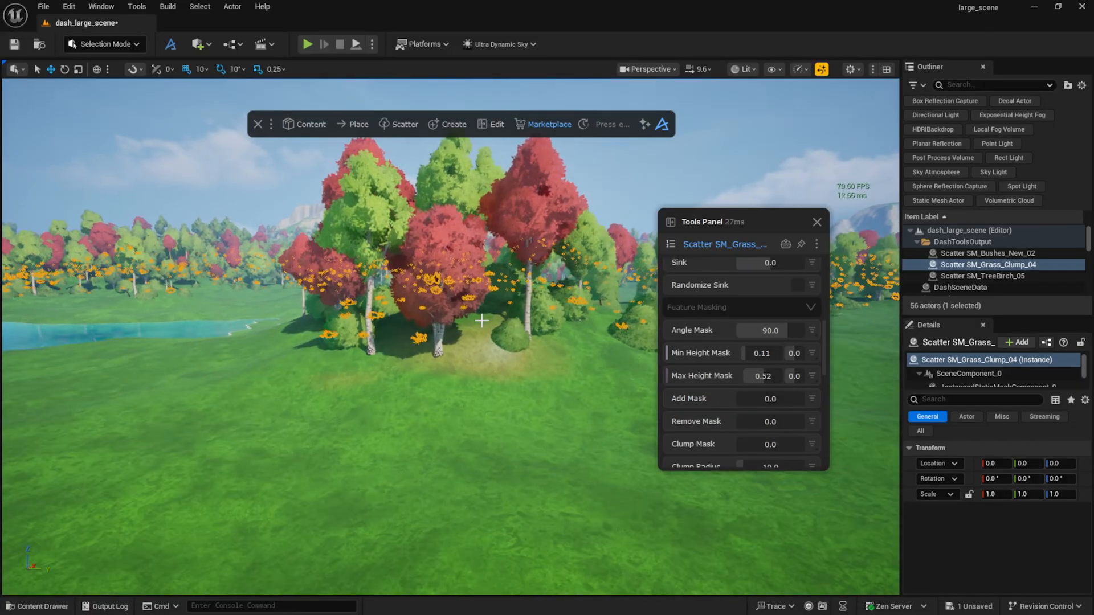
scroll(482, 321, up, 2)
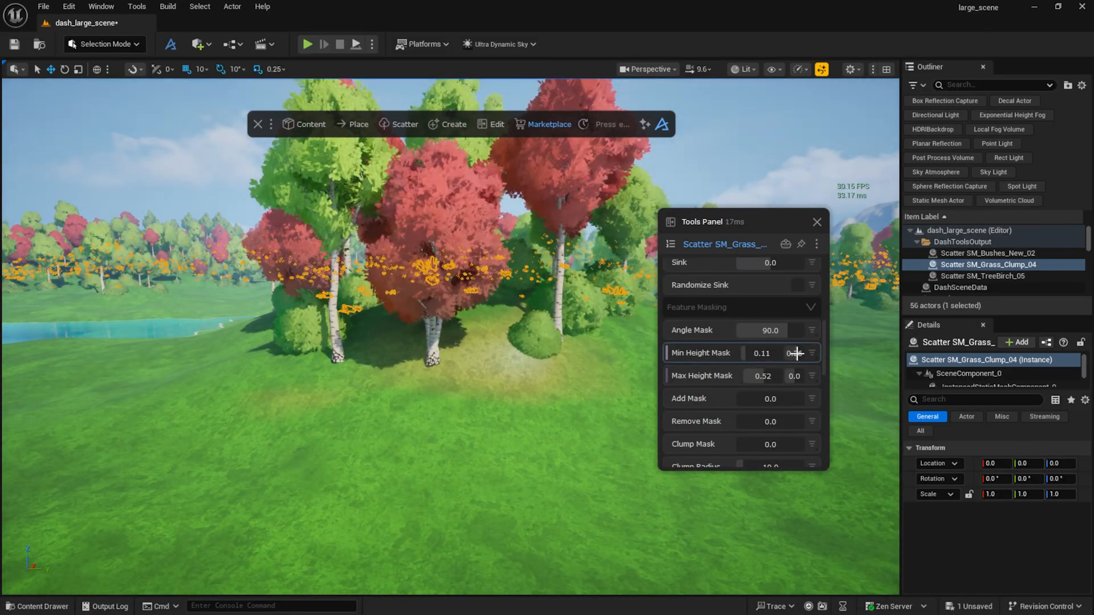
drag(796, 353, 791, 353)
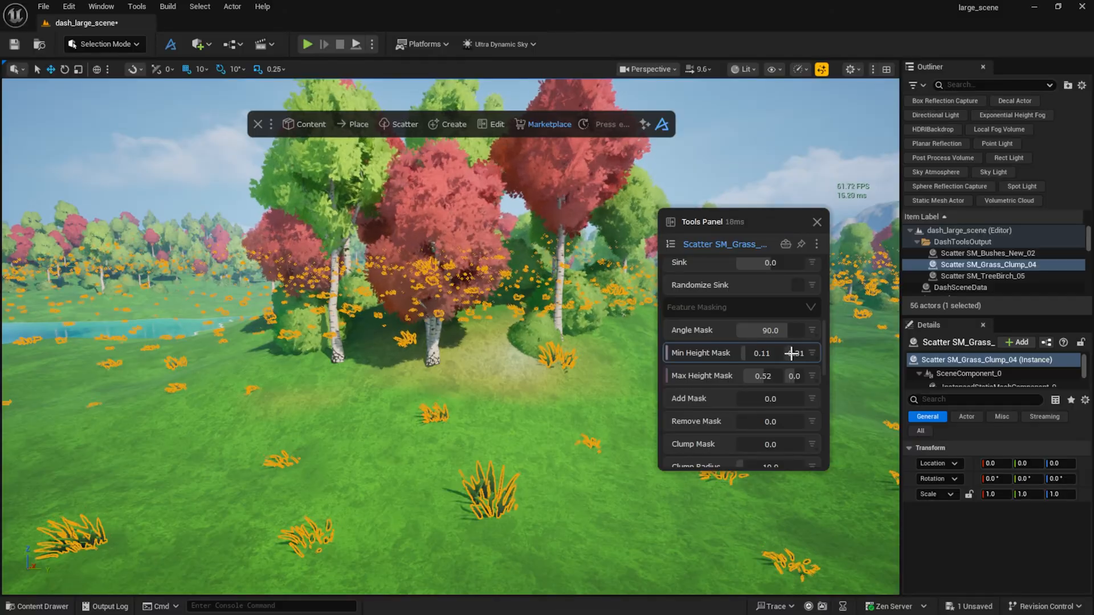
right_drag(786, 356, 735, 376)
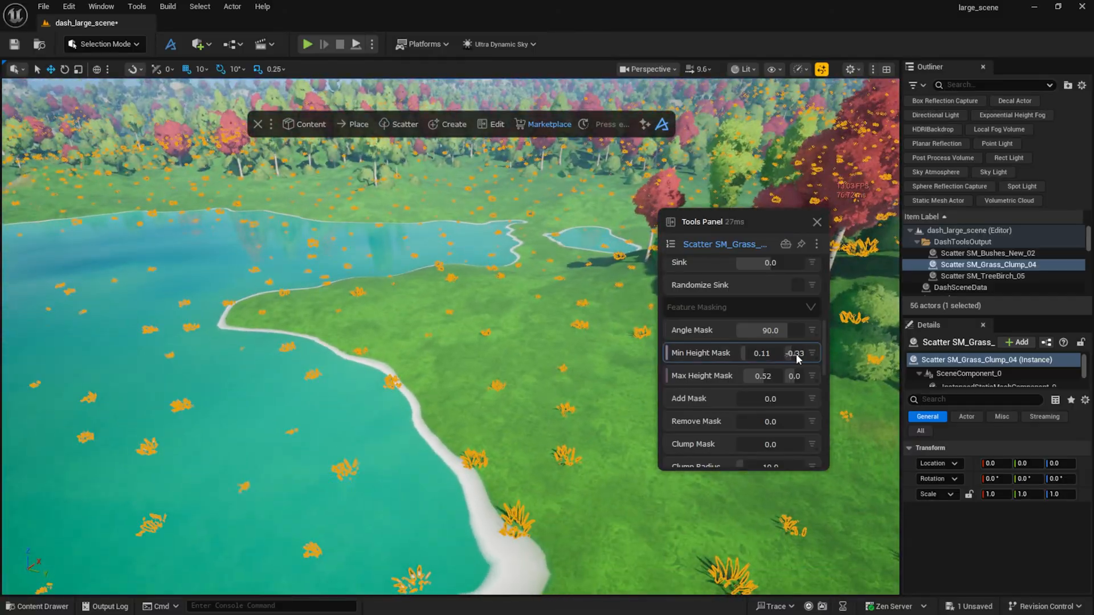
drag(796, 358, 807, 358)
right_drag(510, 346, 592, 331)
click(533, 326)
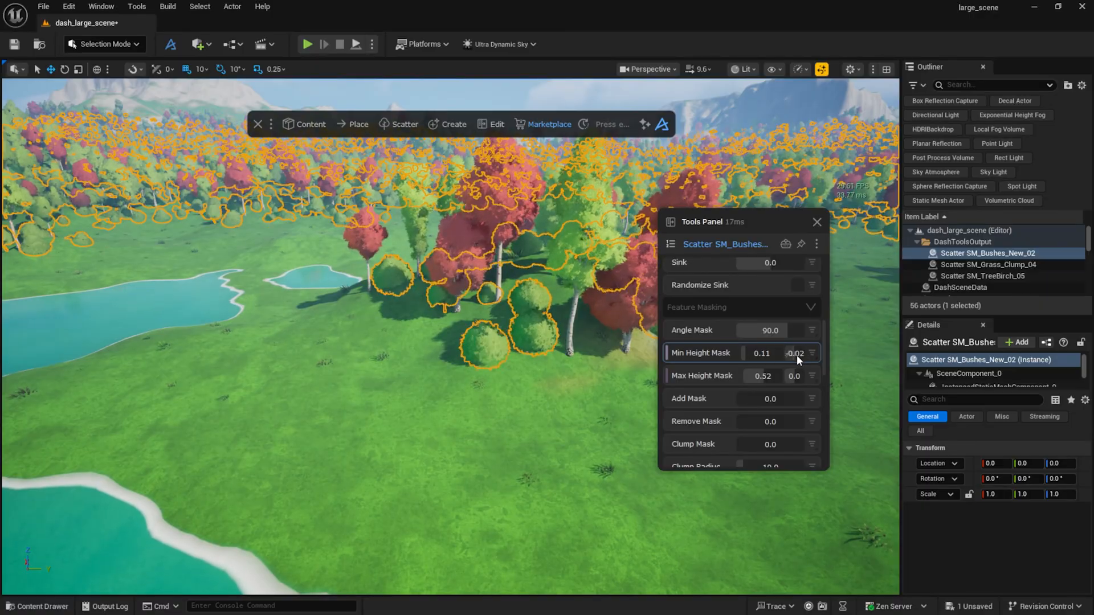
drag(796, 355, 785, 356)
Select the tree scatter and add its Min Height Mask to a new compound.
click(535, 215)
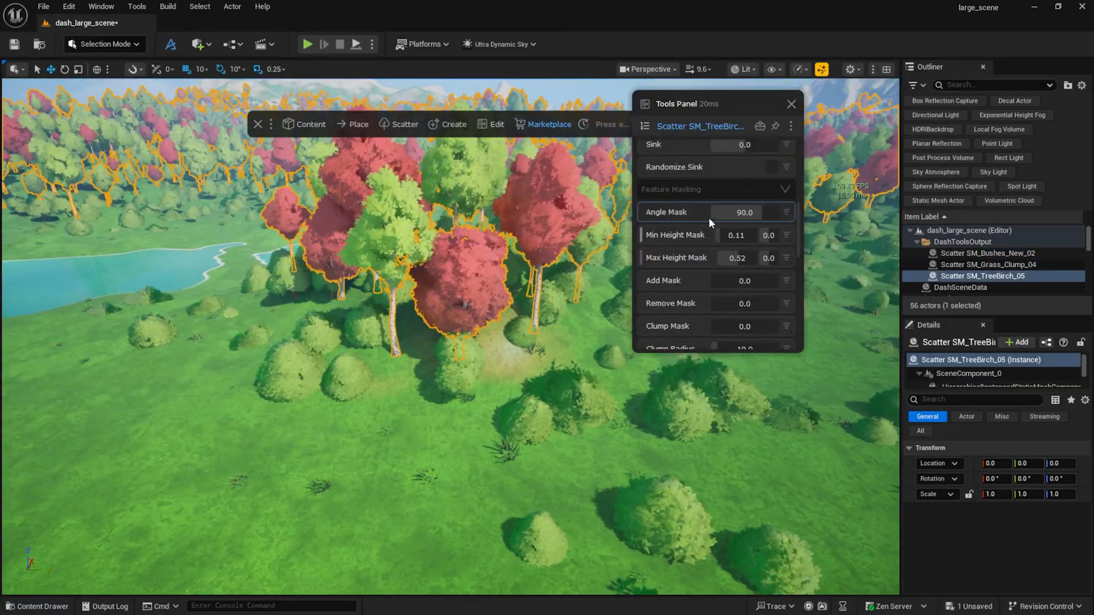
click(787, 235)
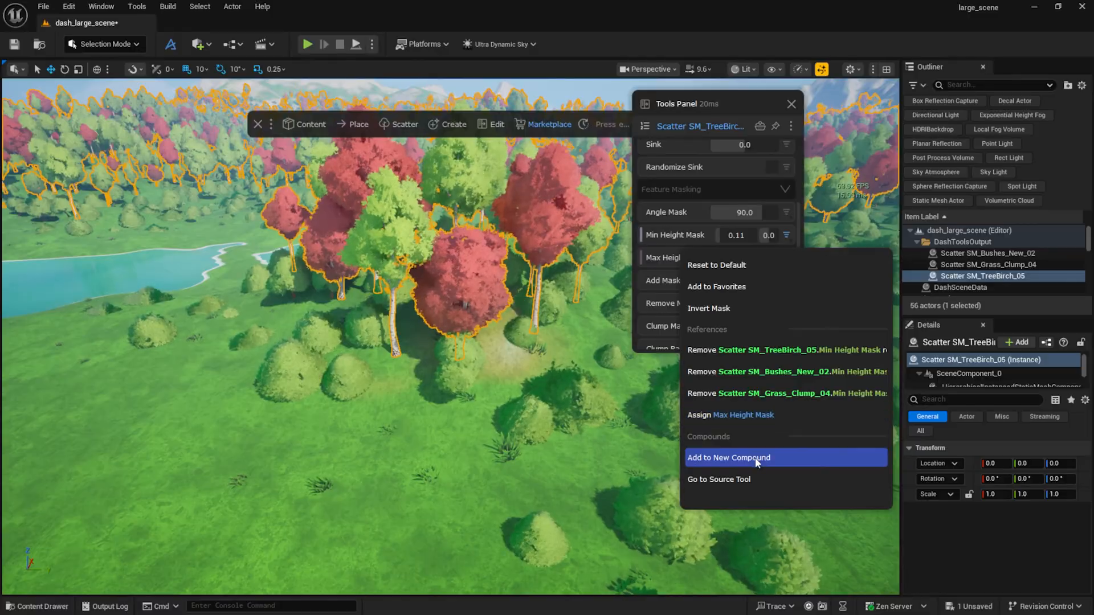
click(758, 458)
click(787, 150)
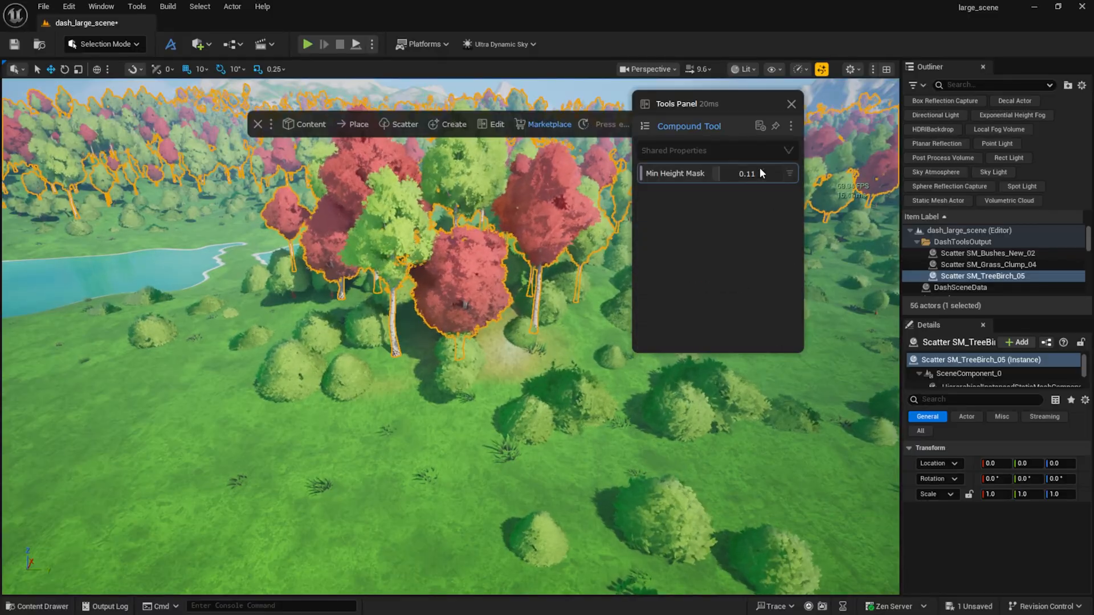
Adjust the compound's shared Min Height Mask to about 0.12, checking the scatters around the lake.
drag(719, 172, 730, 172)
drag(724, 109, 758, 225)
drag(764, 290, 757, 291)
right_drag(615, 285, 536, 285)
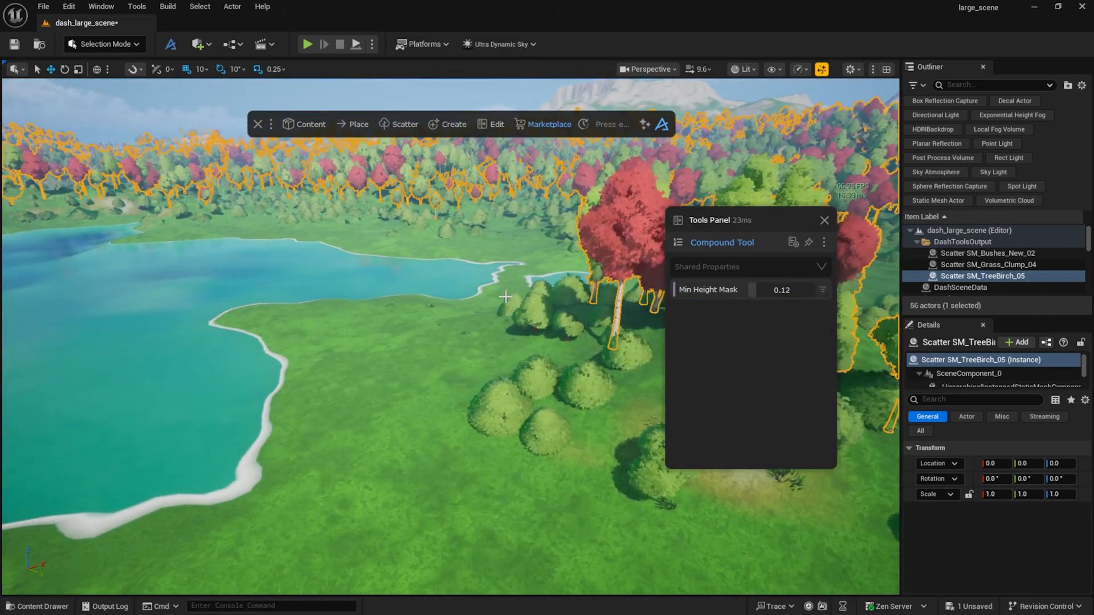
click(677, 244)
click(676, 446)
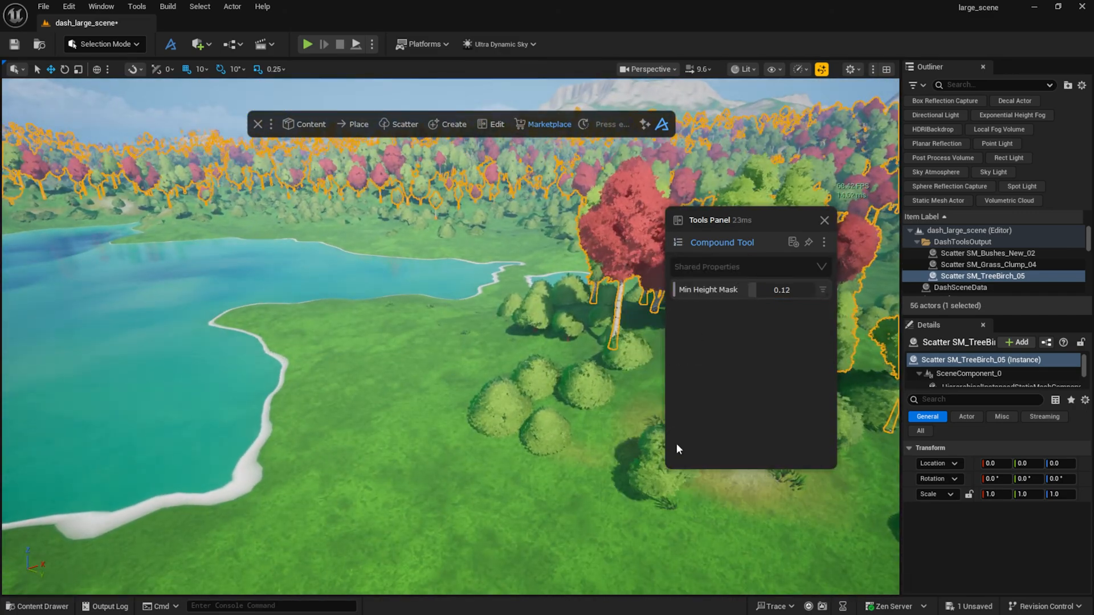
drag(757, 291, 757, 289)
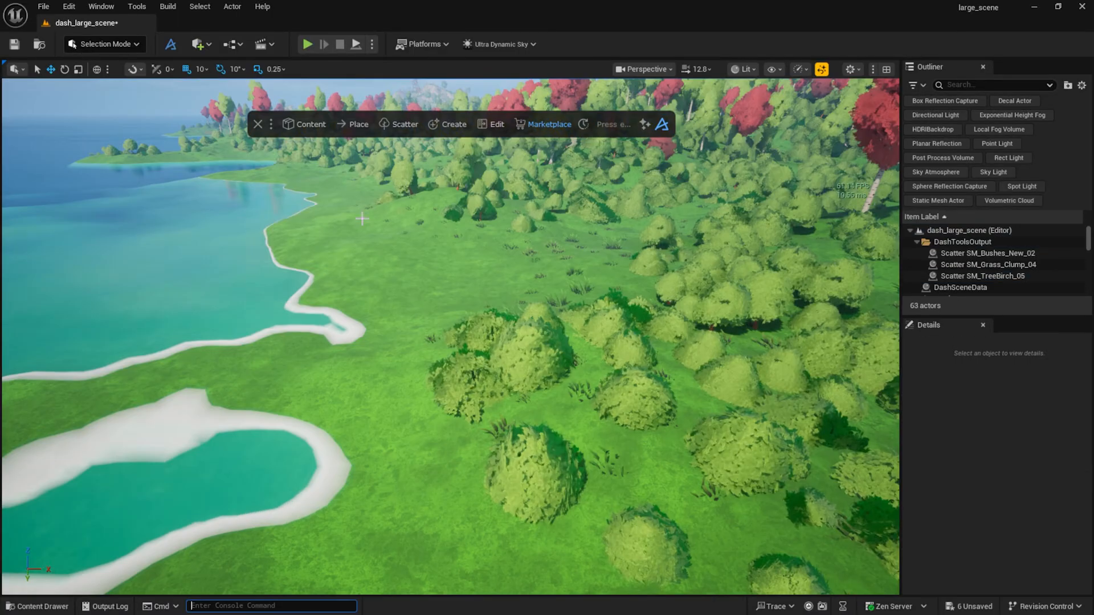
Find the "rock" assets in the project library and surface-scatter the selected stones onto the landscape.
click(303, 124)
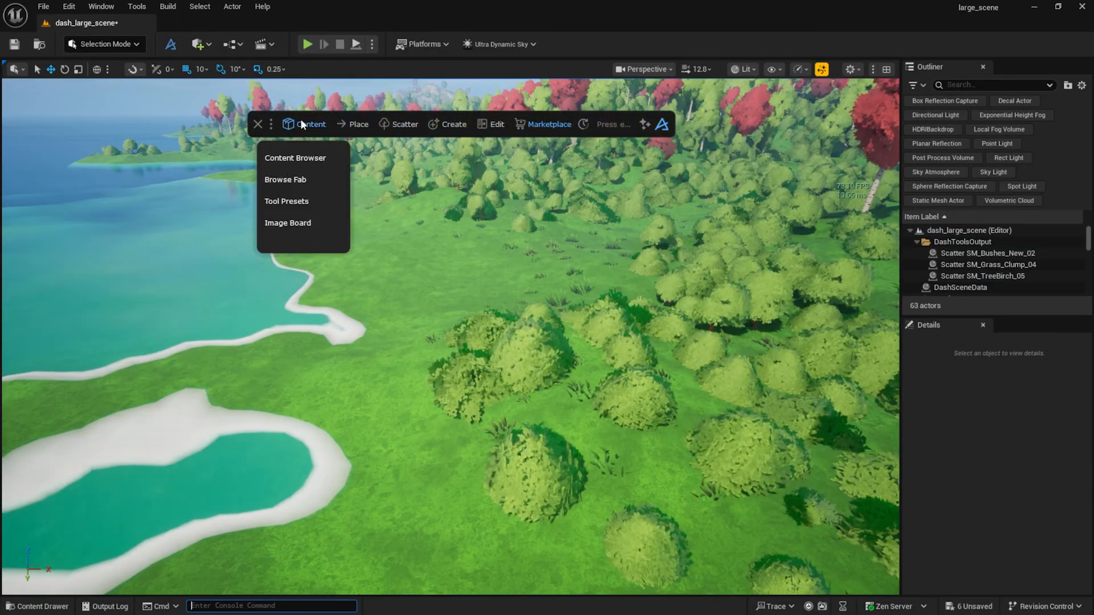
click(295, 156)
scroll(171, 342, down, 3)
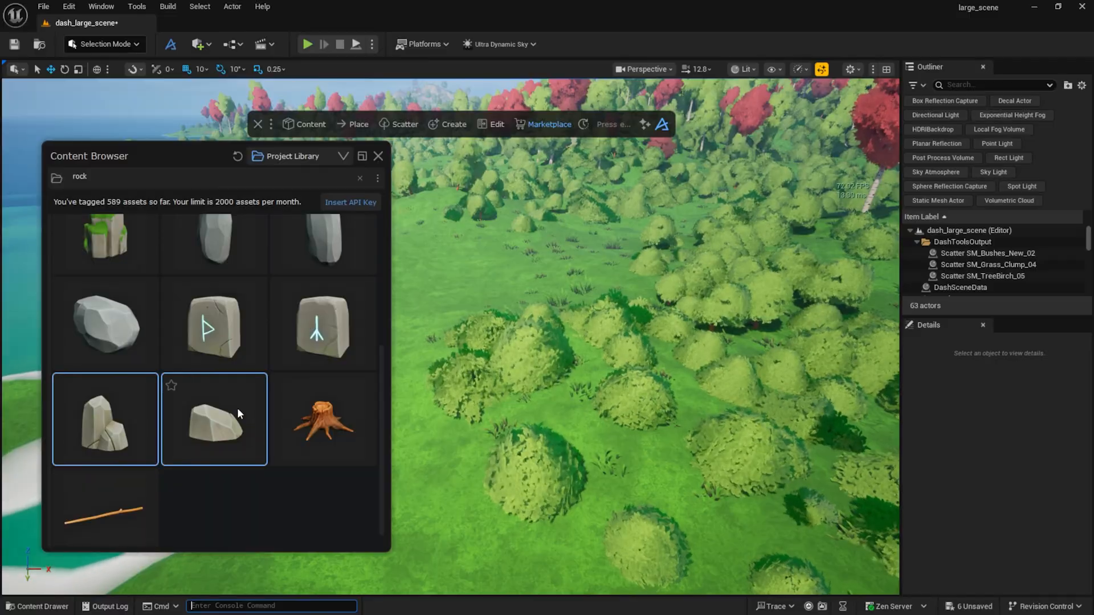
mouse_move(237, 408)
mouse_down()
mouse_move(488, 279)
mouse_move(464, 294)
mouse_up()
click(442, 292)
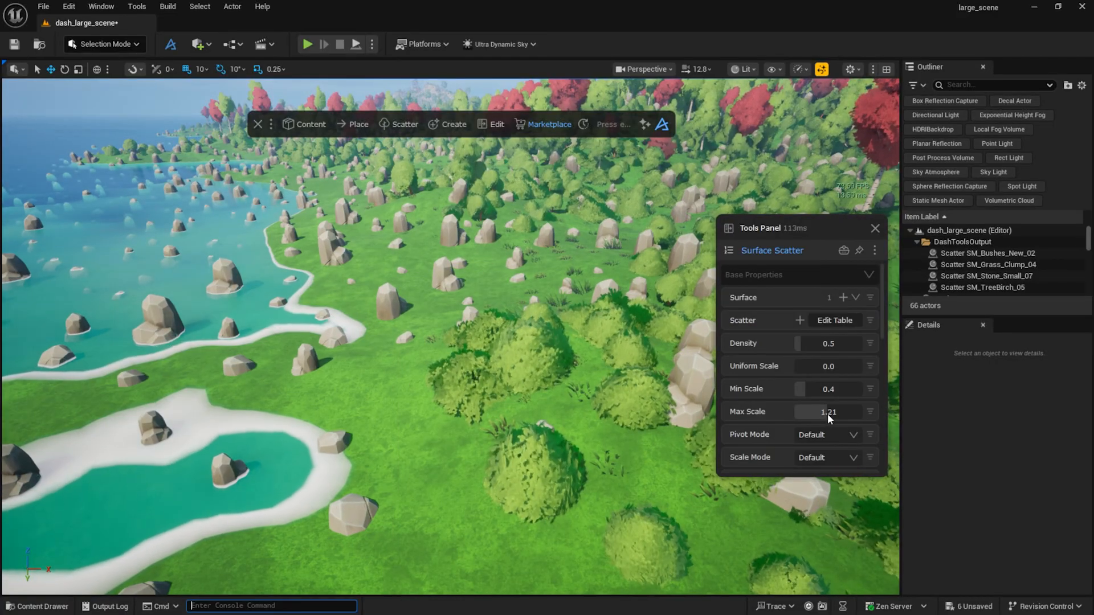
Set the stone scatter's Min Height Mask to 0.07 and Max Height Mask to 0.61.
scroll(775, 357, down, 5)
click(789, 376)
scroll(809, 383, down, 2)
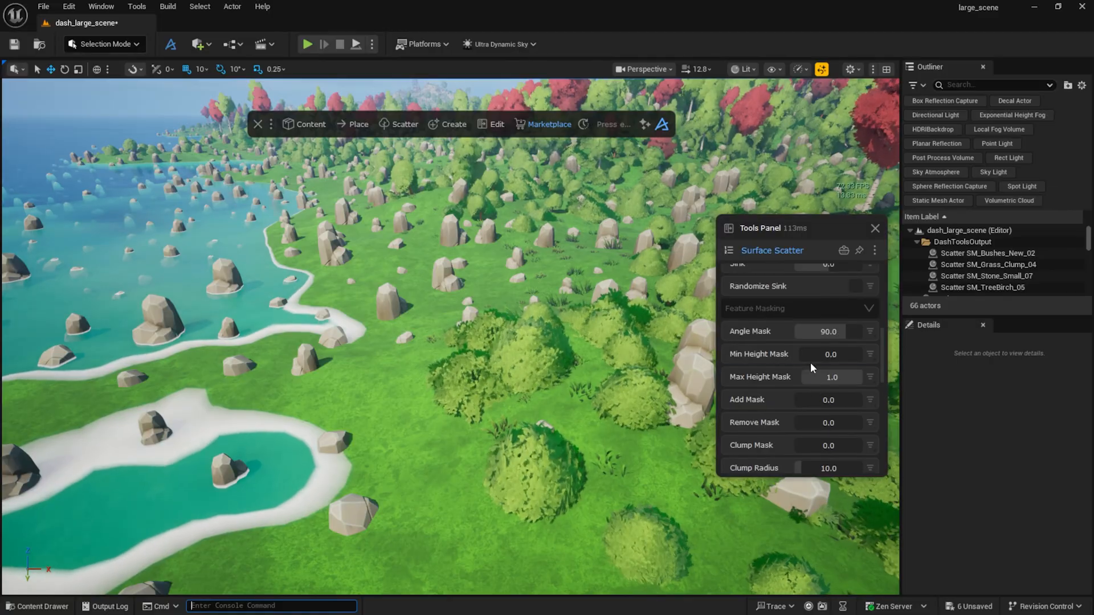
drag(799, 357, 839, 377)
right_drag(854, 354, 884, 273)
right_drag(655, 285, 819, 347)
Thin out the stone scatter with a Noise Mask, using Breakup 0.57 and Breakup Scale 0.31, and inspect the stones among the bushes.
scroll(789, 340, down, 5)
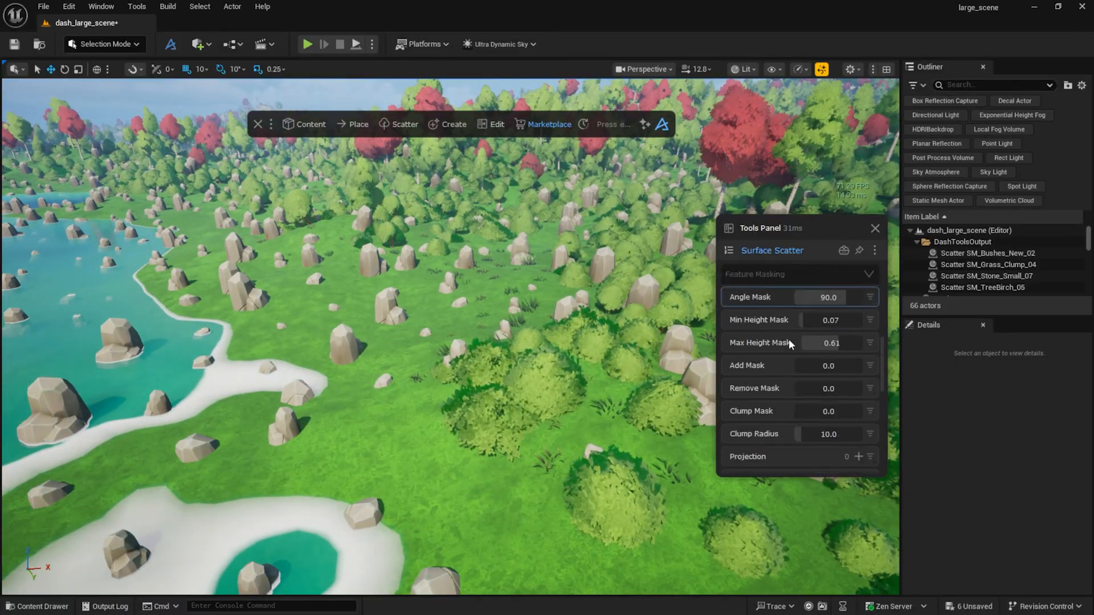
click(775, 354)
drag(825, 377, 801, 401)
key(w)
right_drag(511, 328, 496, 391)
scroll(529, 308, up, 1)
key(w)
click(394, 369)
key(s)
key(Escape)
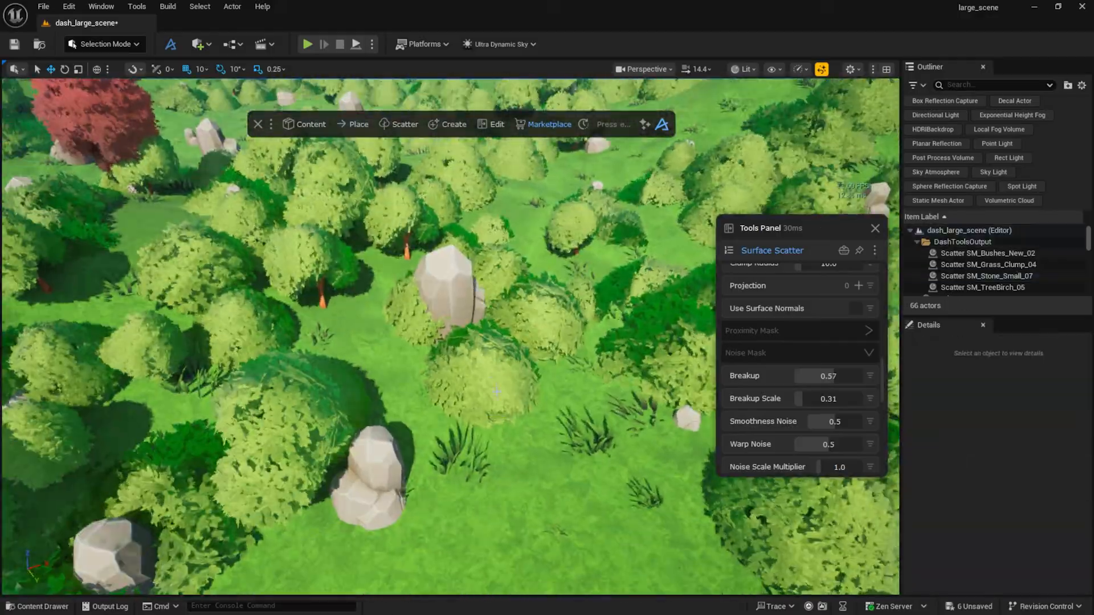
Pin the bush scatter's settings, add the stone scatter to its Proximity Mask objects and set the Distance to 316.67.
click(494, 275)
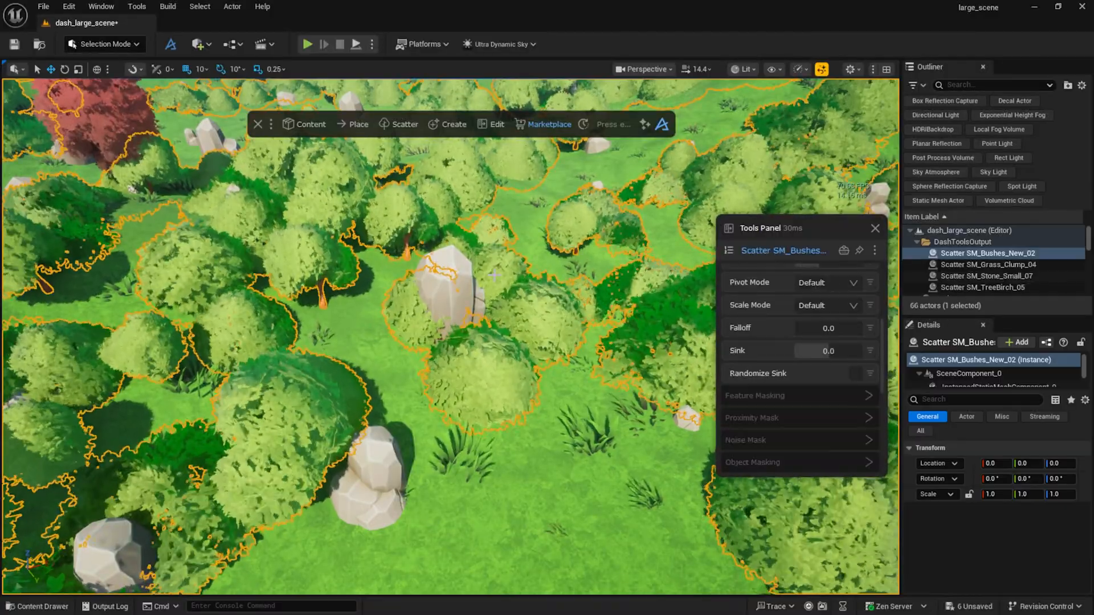
click(791, 417)
scroll(780, 381, down, 2)
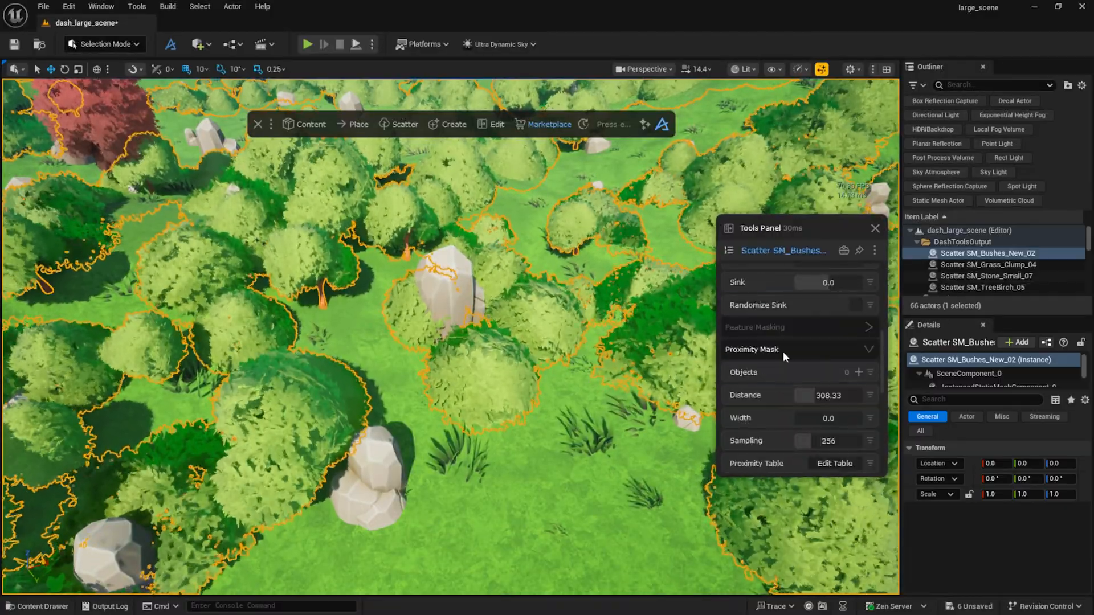
click(858, 251)
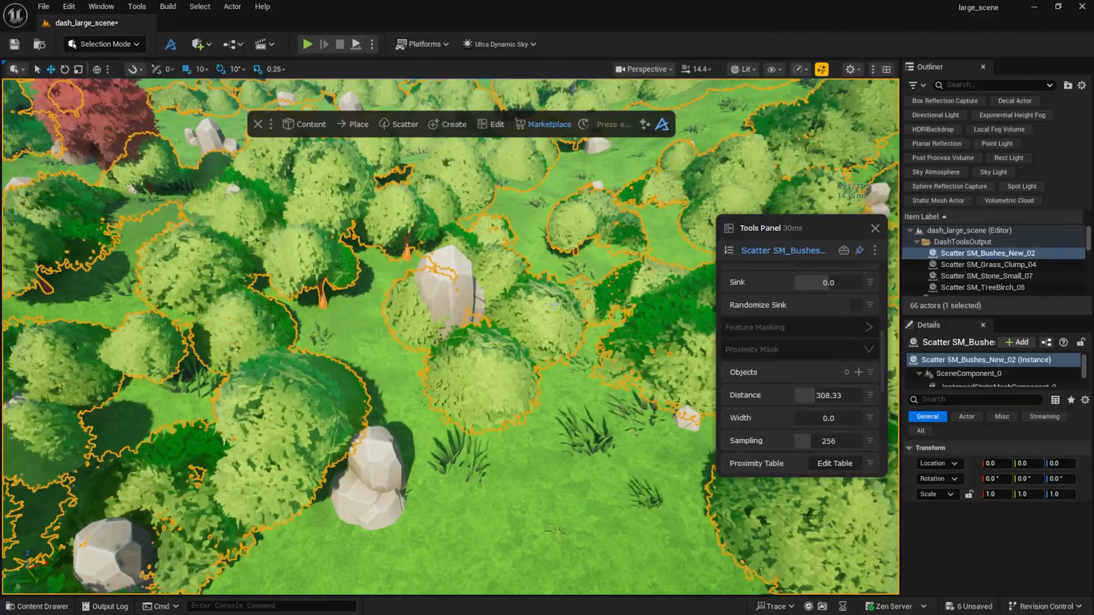
click(456, 292)
click(859, 373)
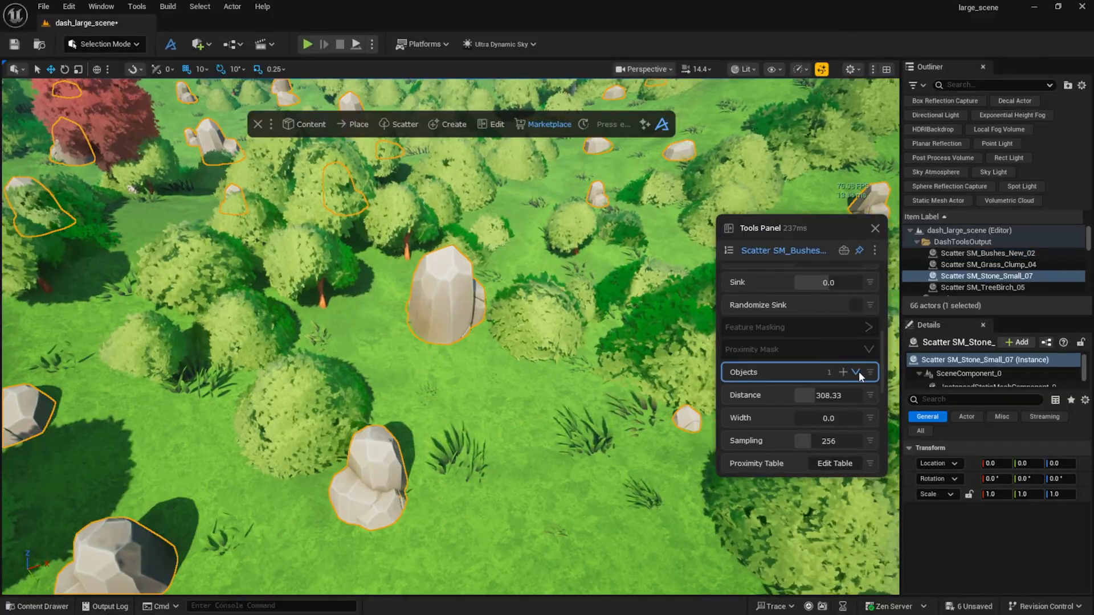
mouse_move(814, 399)
mouse_down()
mouse_move(794, 399)
mouse_move(826, 397)
mouse_up()
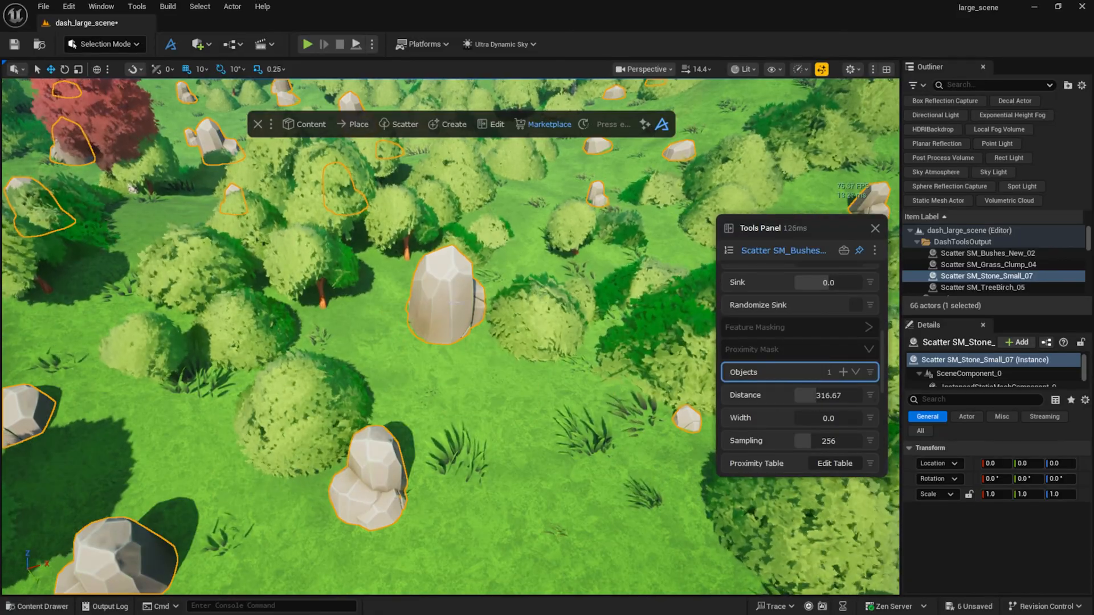
Unpin the tool so it shows the stone scatter, and change that scatter's Seed to 58878.
click(859, 250)
right_drag(632, 296, 638, 371)
scroll(803, 378, down, 10)
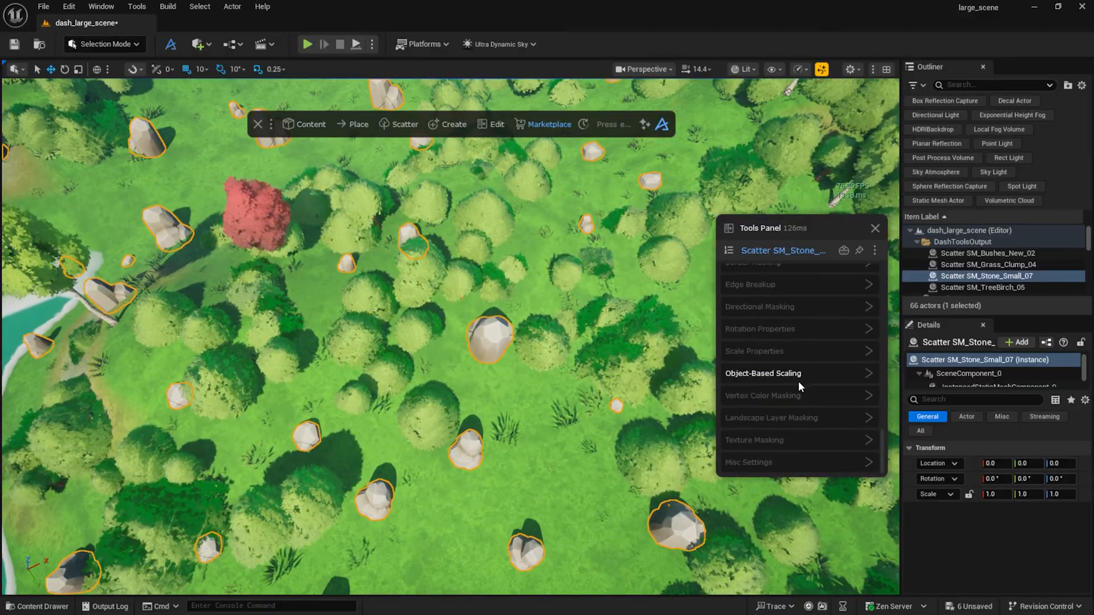
click(765, 462)
scroll(786, 398, down, 3)
drag(793, 350, 801, 350)
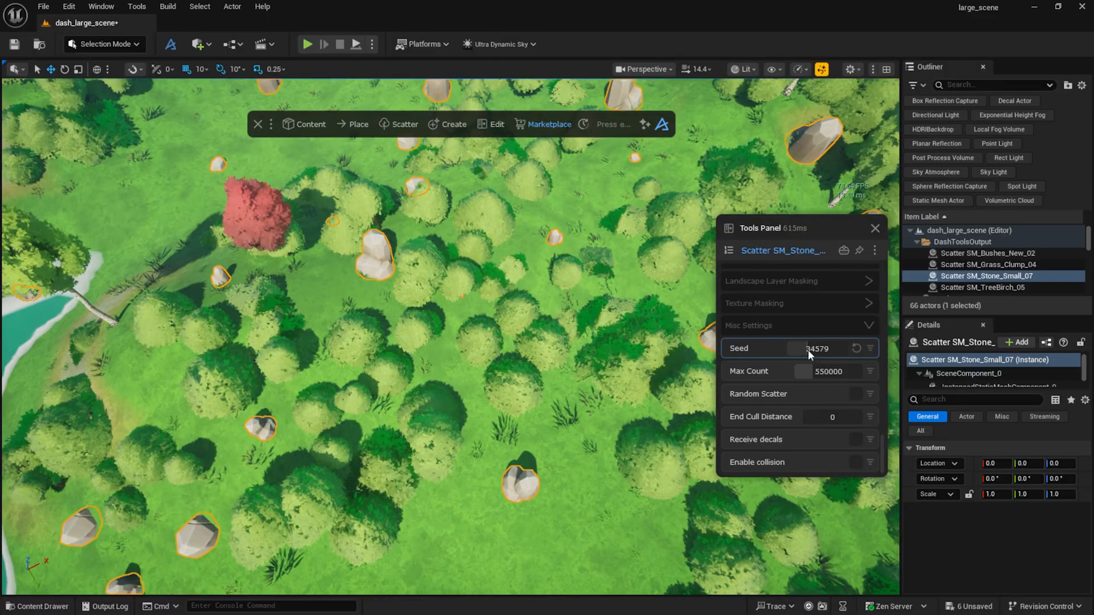
drag(808, 350, 823, 351)
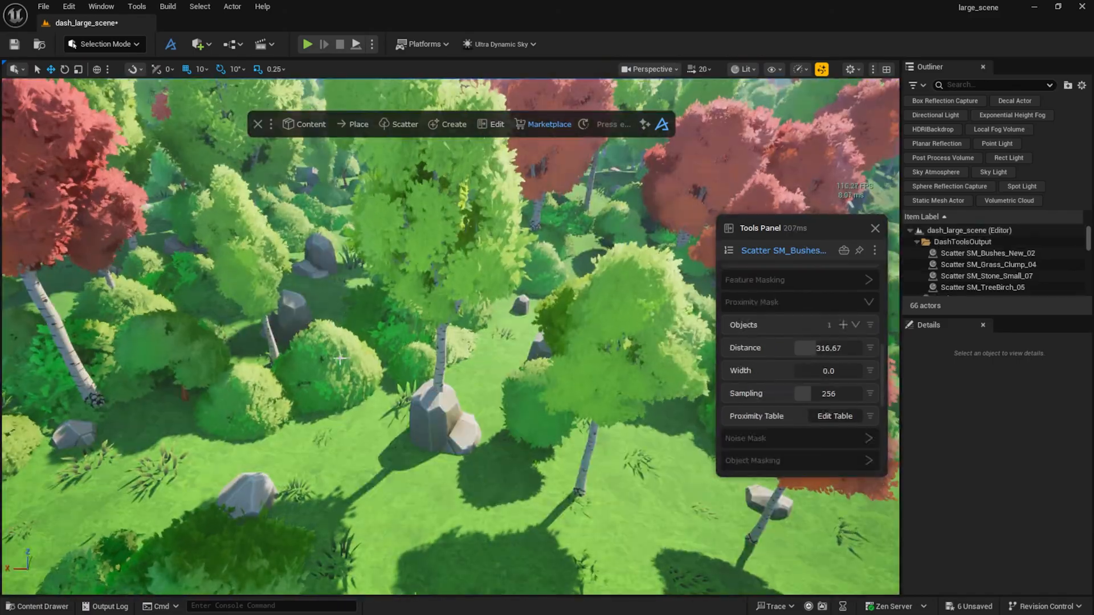
Convert the bush scatter's proximity Objects to a reference and assign it to the tree scatter's Proximity Mask with a Distance of 200.
click(870, 324)
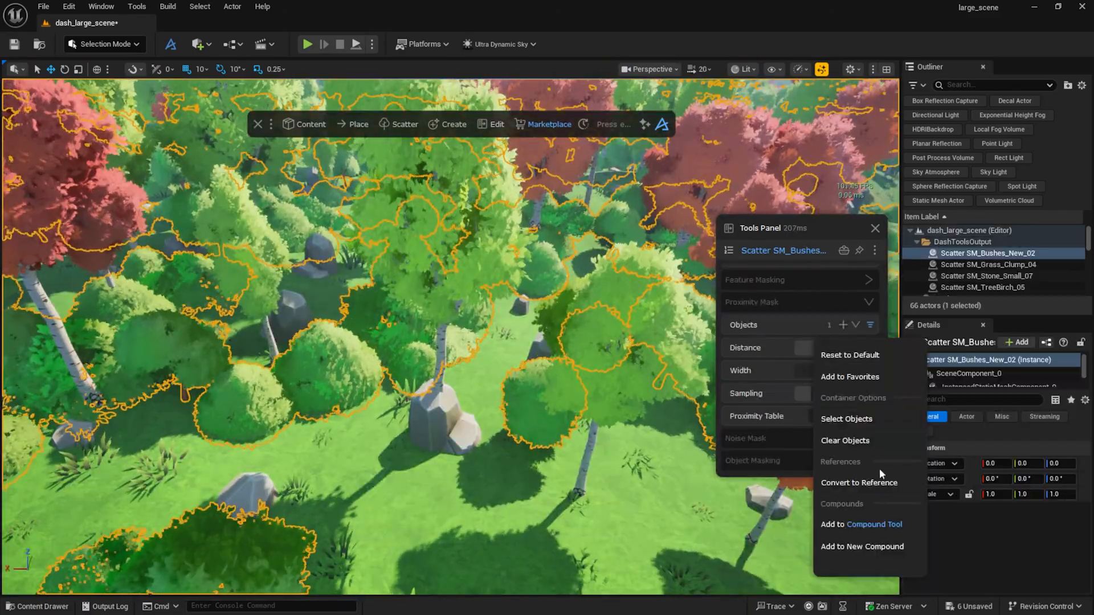
key(Escape)
click(436, 313)
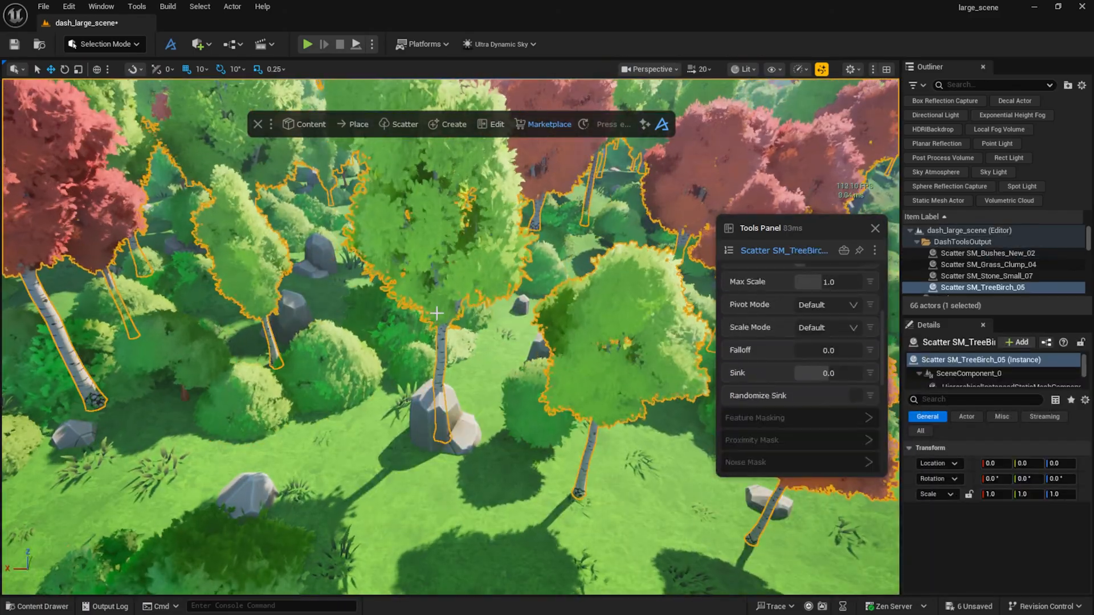
scroll(787, 321, down, 6)
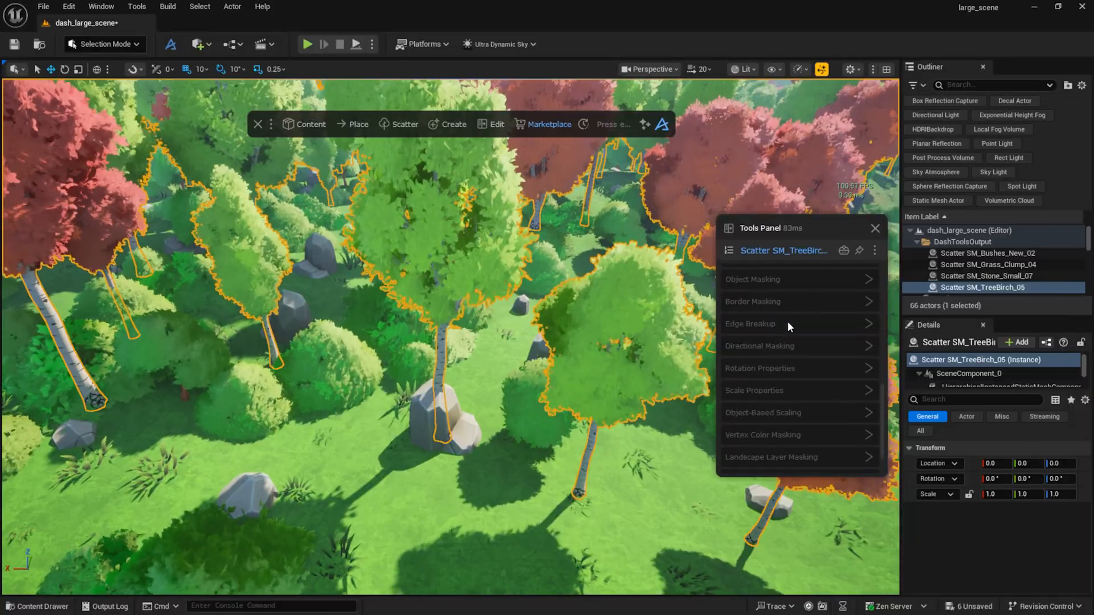
scroll(788, 321, up, 2)
click(791, 304)
click(870, 326)
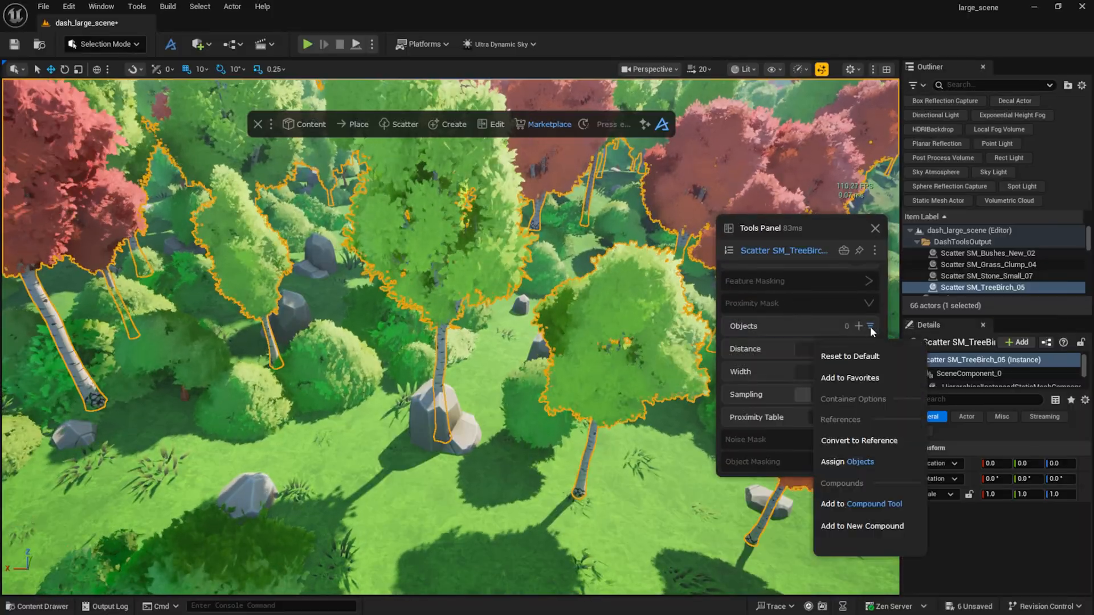
click(882, 461)
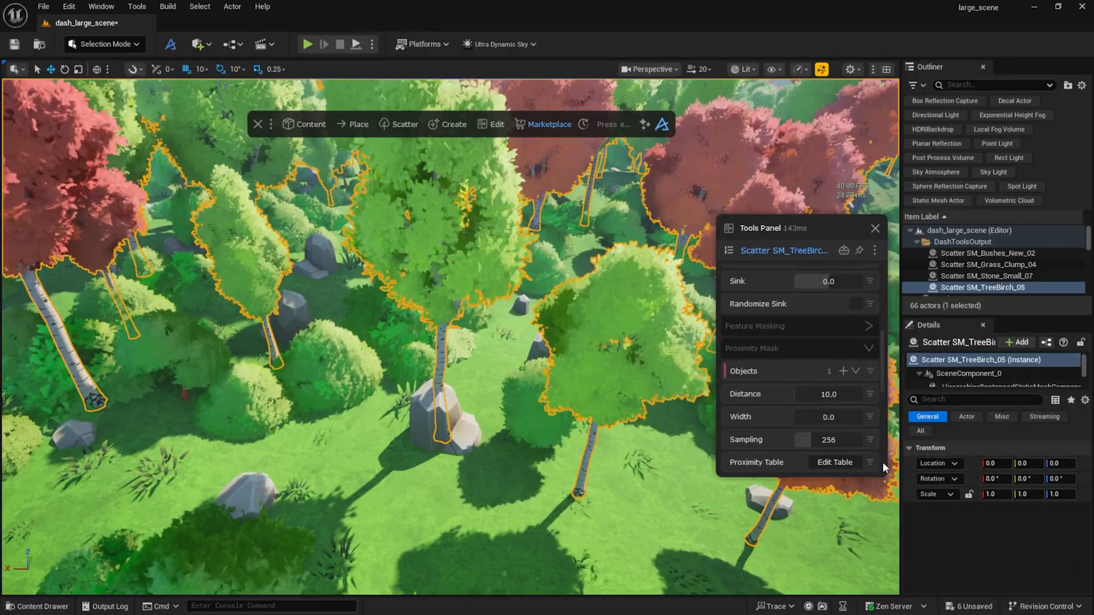
drag(797, 394, 808, 394)
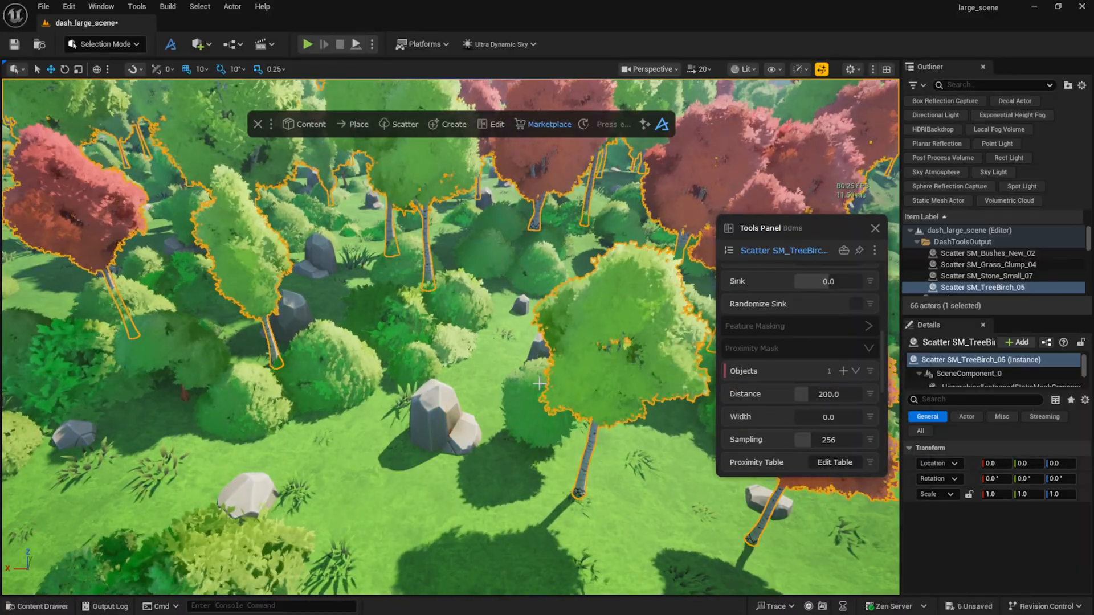
Select the stone scatter and change its Seed in the Misc Settings to vary the stone placement.
click(986, 276)
scroll(798, 359, down, 6)
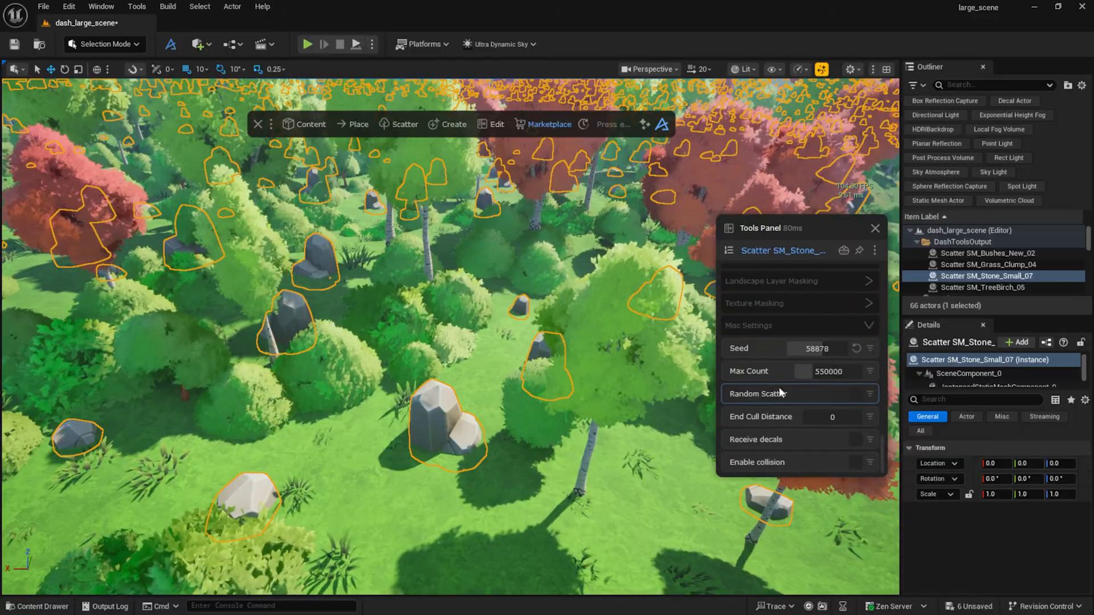
mouse_move(818, 346)
mouse_down()
mouse_move(809, 346)
mouse_move(824, 347)
mouse_up()
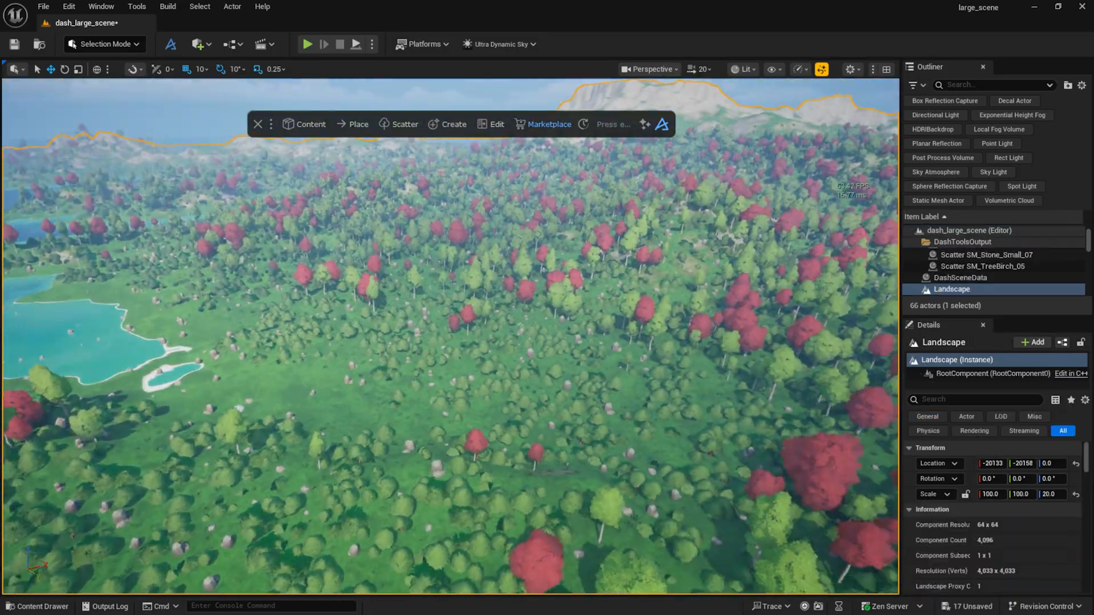
Draw a freehand curve with Distance 200 and Smooth 1, sweeping from the grassland near the lake into the red trees.
right_drag(450, 336, 407, 337)
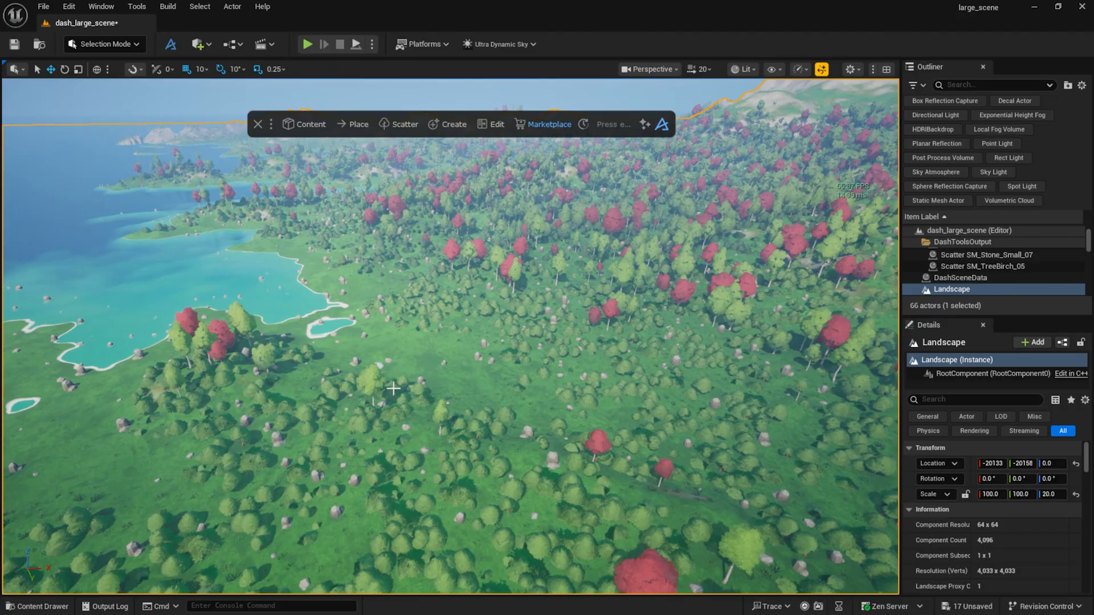
right_drag(787, 341, 818, 341)
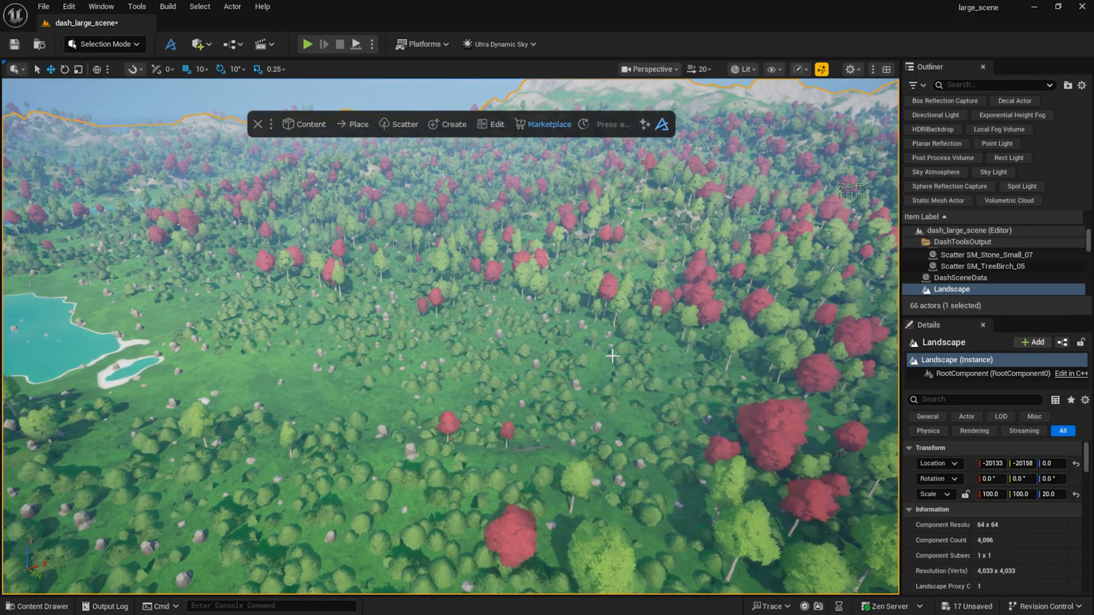
right_drag(612, 356, 621, 368)
click(450, 124)
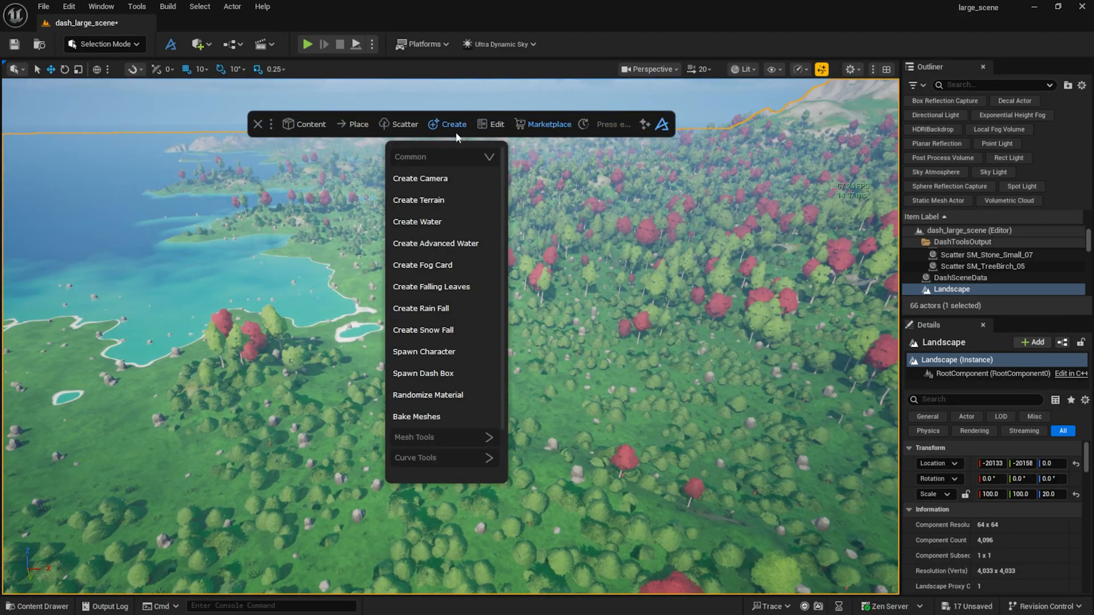
scroll(454, 269, down, 2)
click(447, 414)
scroll(447, 412, down, 3)
click(446, 391)
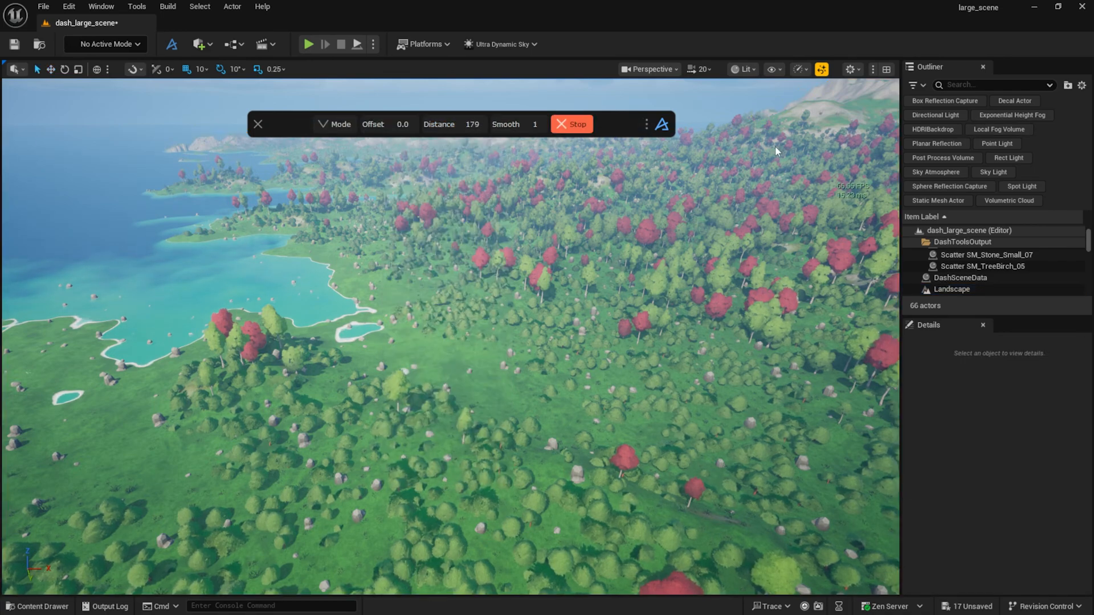
right_drag(448, 368, 449, 366)
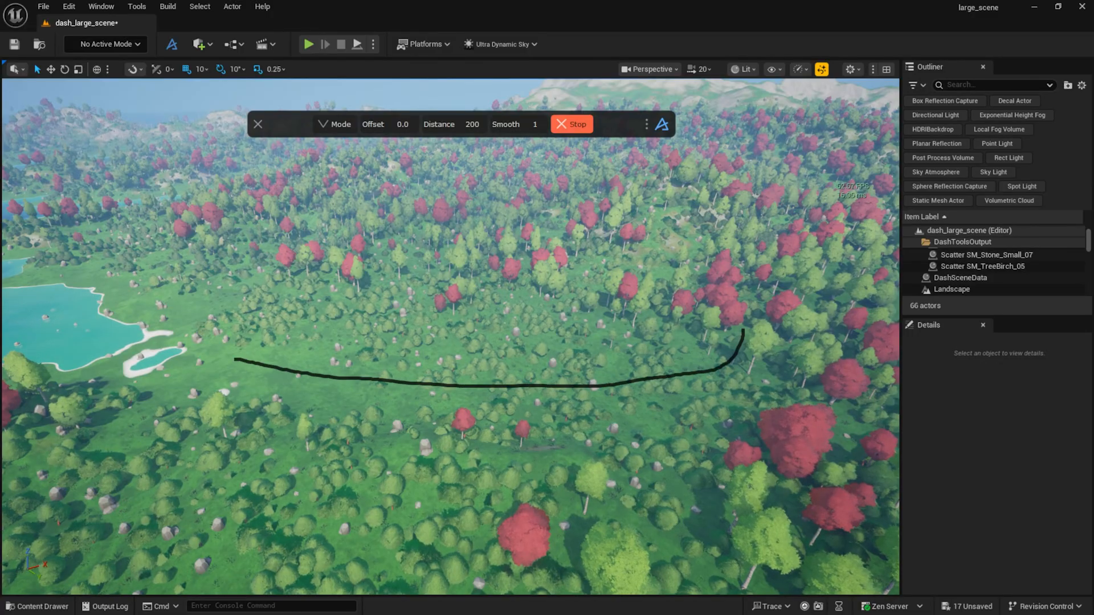
drag(817, 207, 817, 207)
click(571, 124)
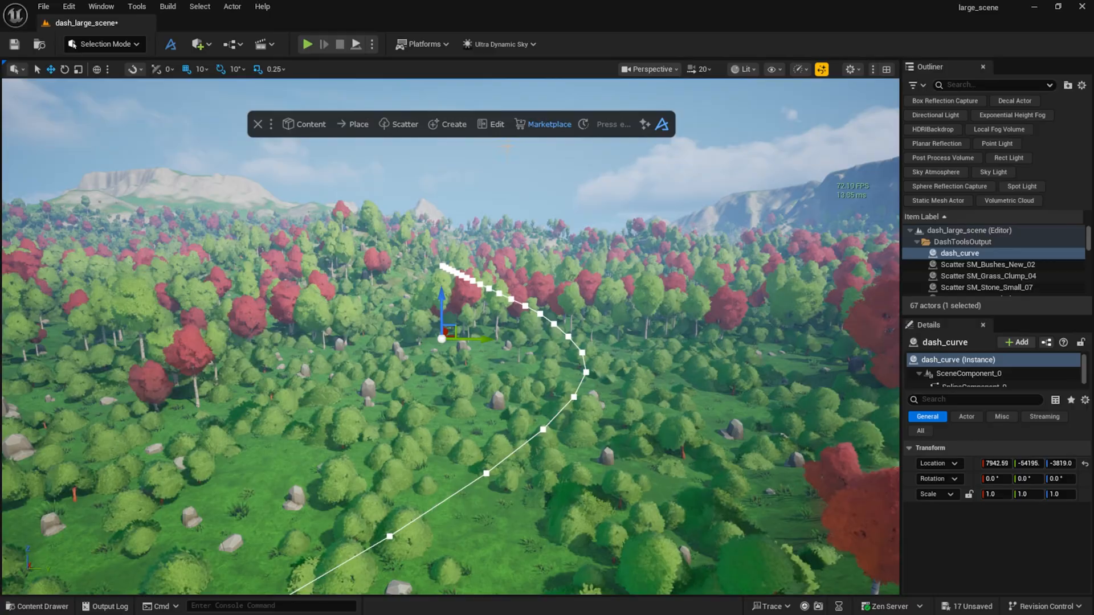
Add a row to the tree scatter's Proximity Table with the drawn curve as its object and a Distance of 400.
click(578, 289)
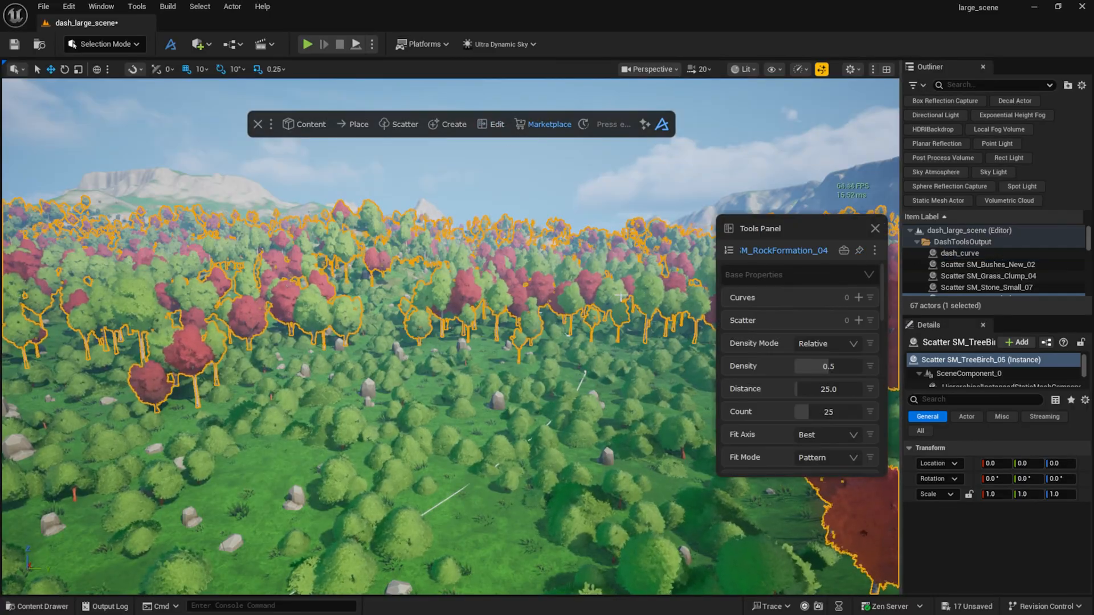
drag(814, 227, 255, 210)
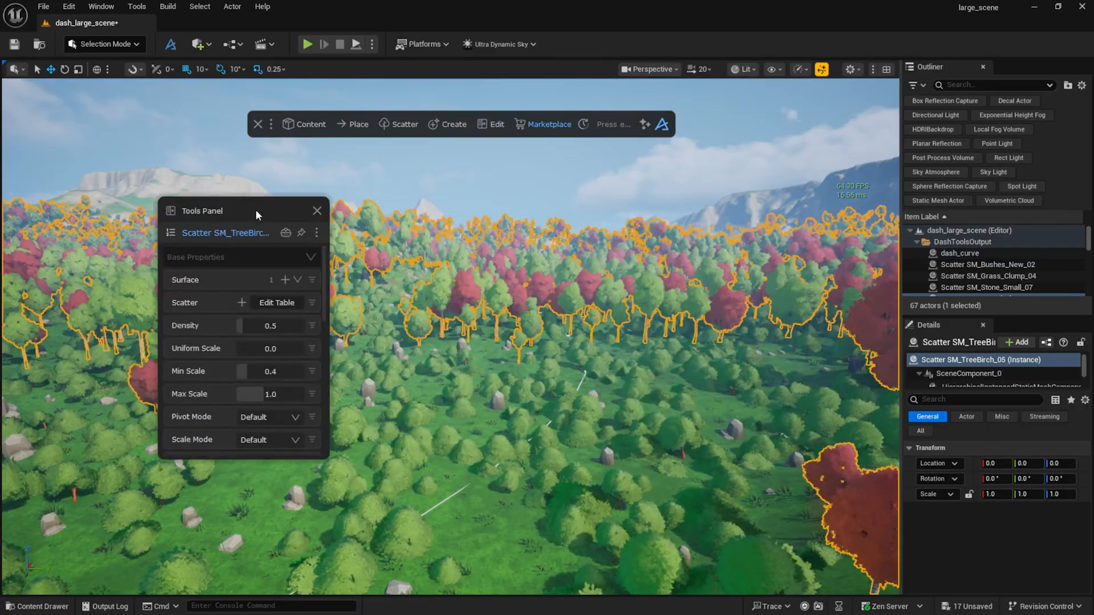
scroll(244, 344, down, 5)
scroll(244, 344, down, 1)
click(234, 312)
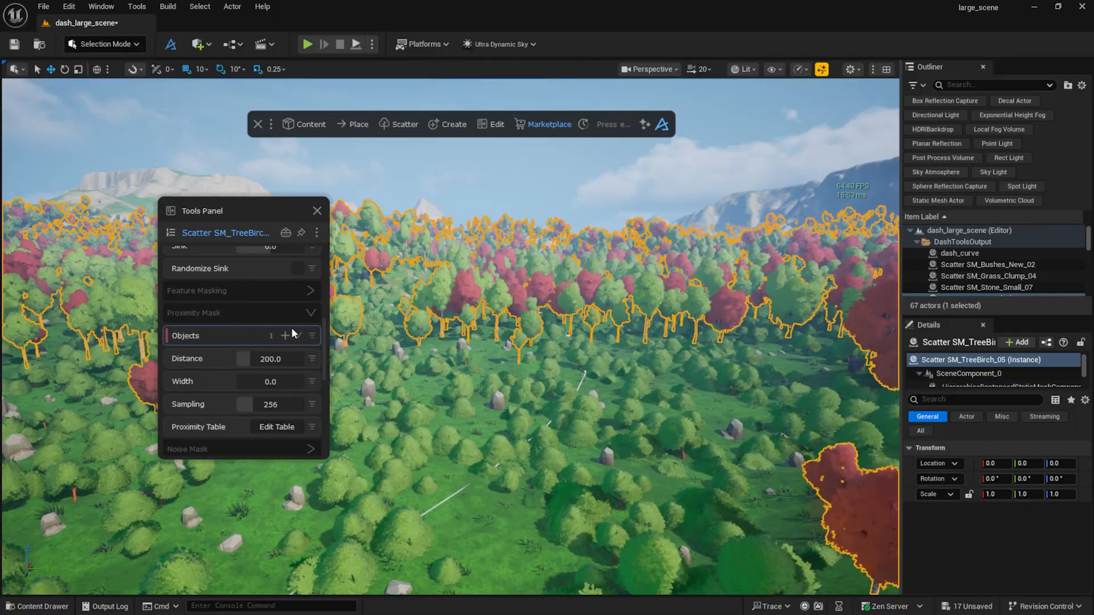
scroll(252, 365, down, 3)
click(284, 358)
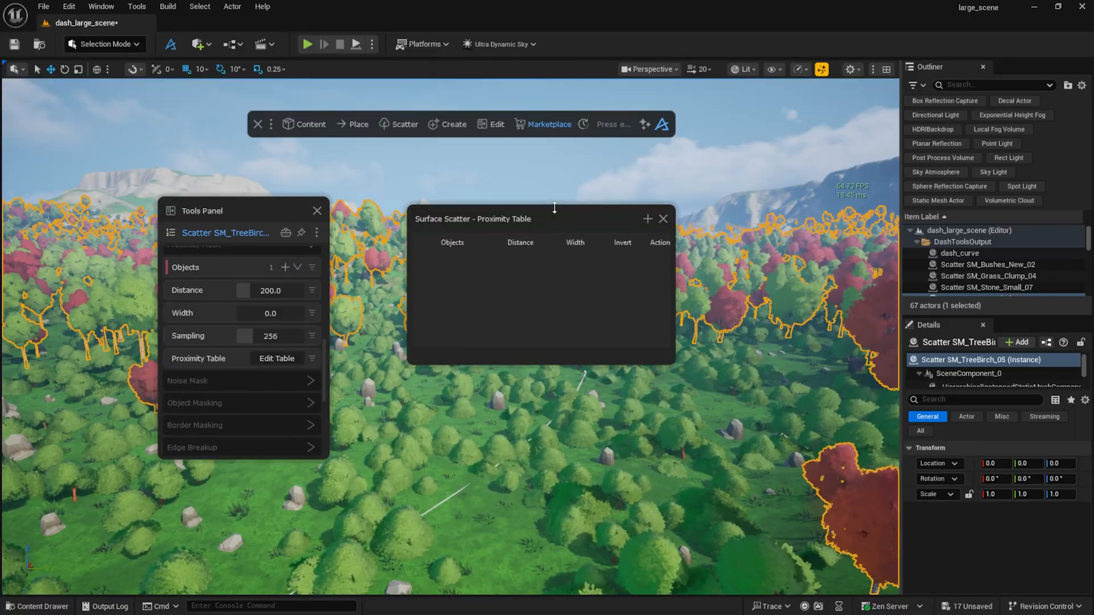
drag(564, 217, 310, 225)
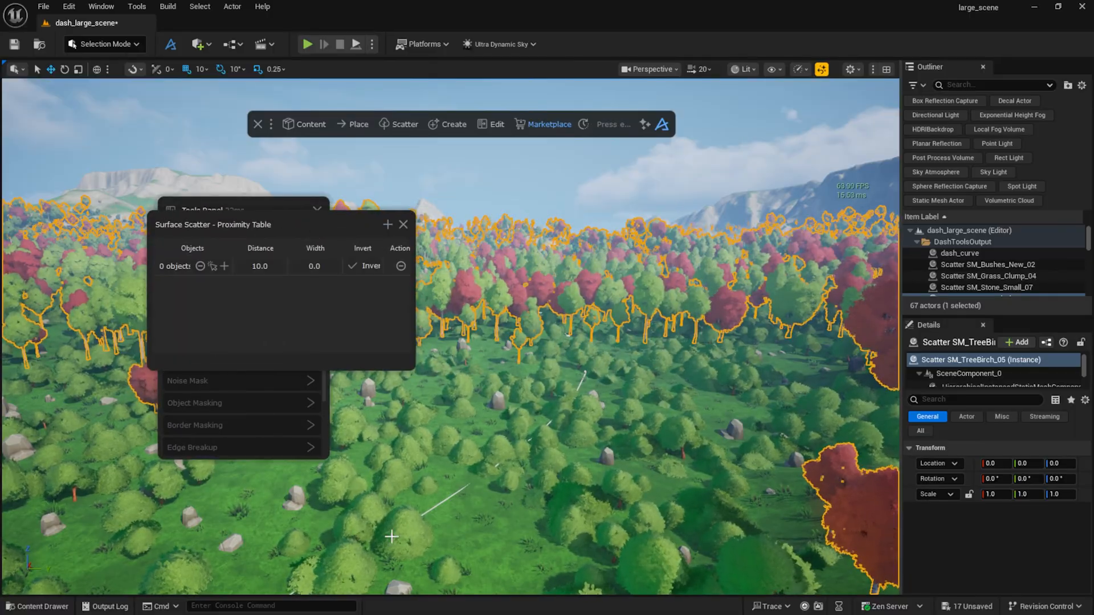
click(445, 500)
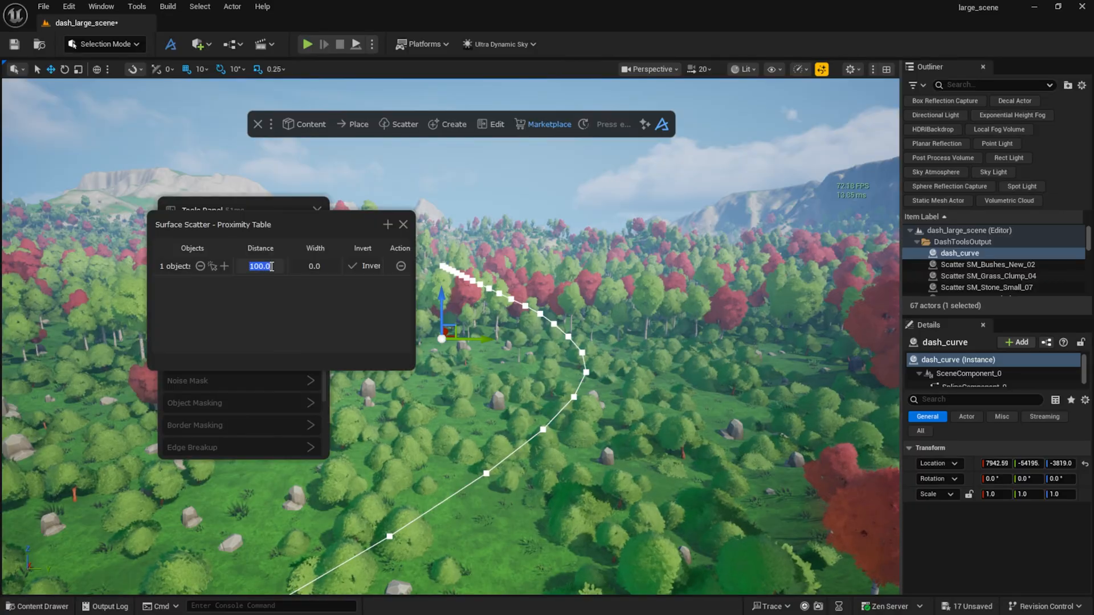
right_drag(585, 325, 643, 369)
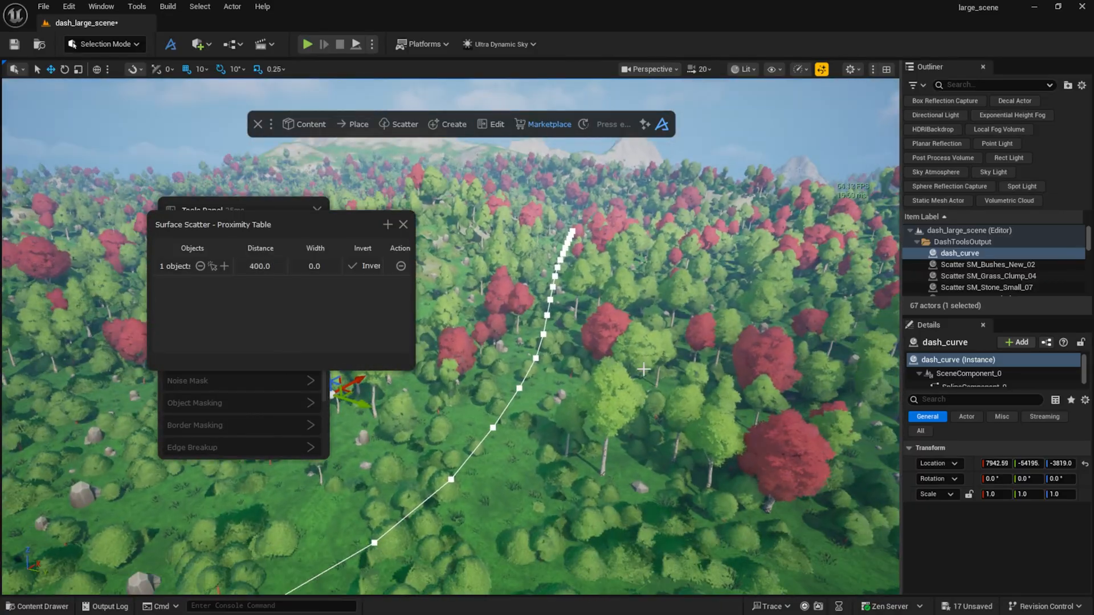
Convert the tree scatter's Proximity Table to a reference and assign that reference to the bush scatter's Proximity Table.
click(403, 225)
click(313, 362)
click(313, 496)
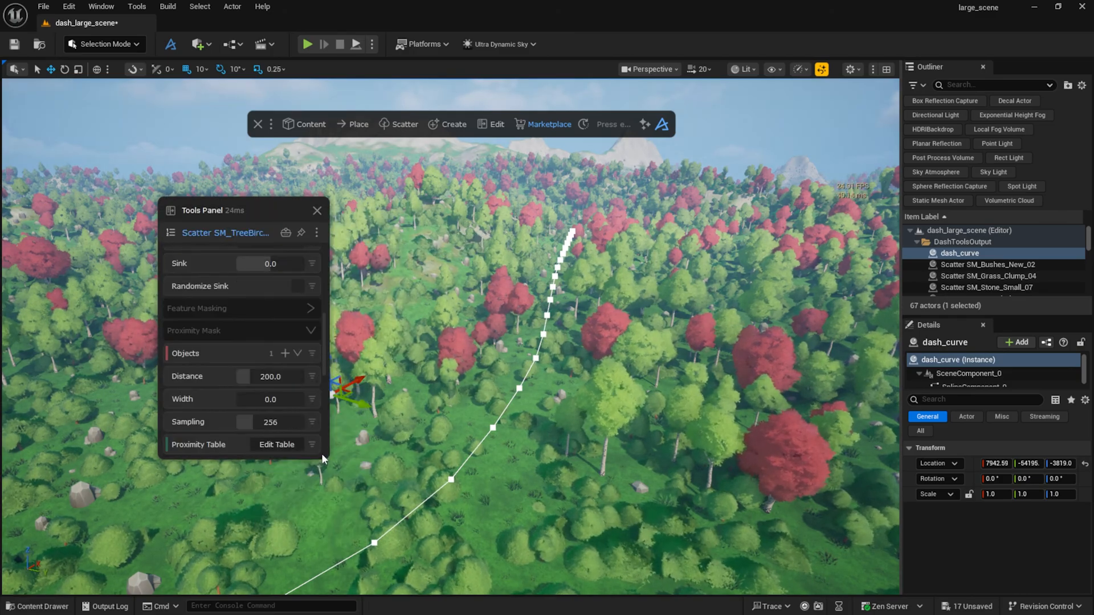
click(485, 392)
click(276, 398)
click(313, 411)
click(314, 525)
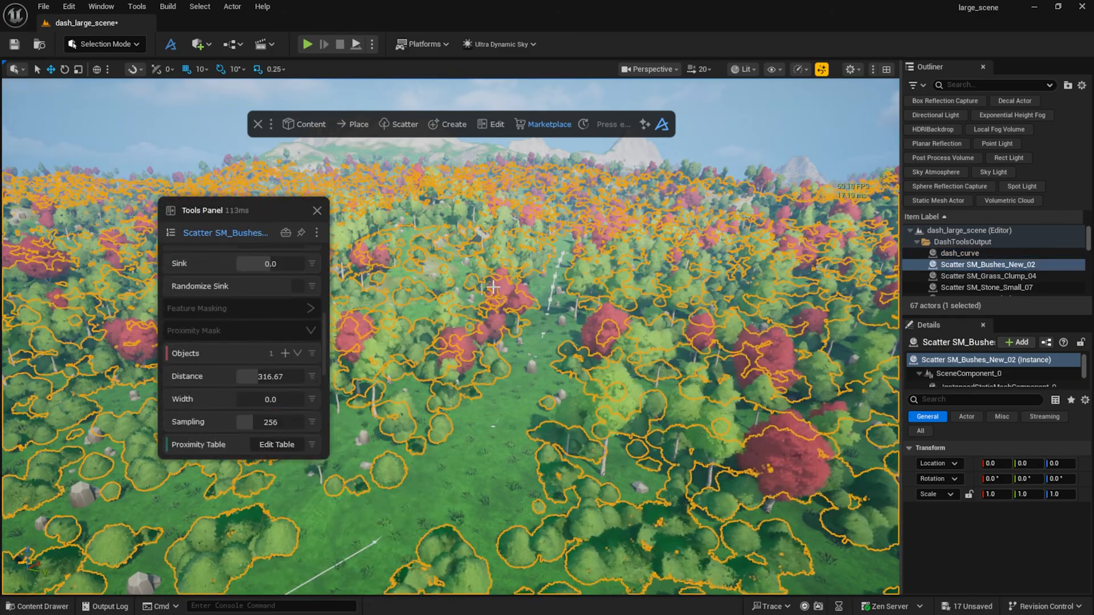
Assign the shared Proximity Table reference to the stone scatter so its stones also clear the curve.
click(531, 367)
scroll(245, 338, down, 1)
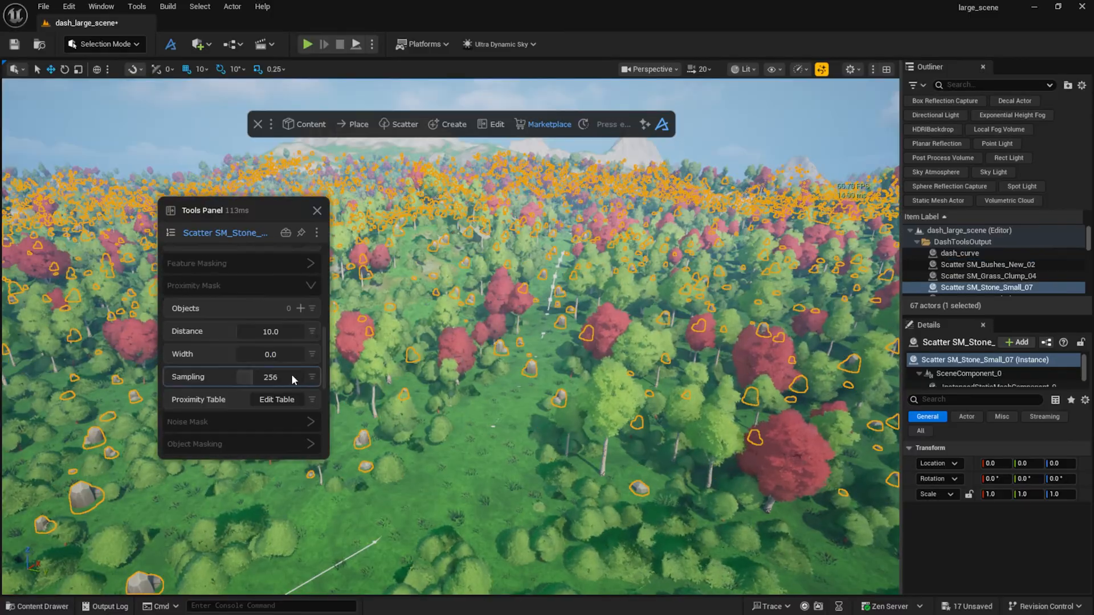
click(313, 400)
click(308, 519)
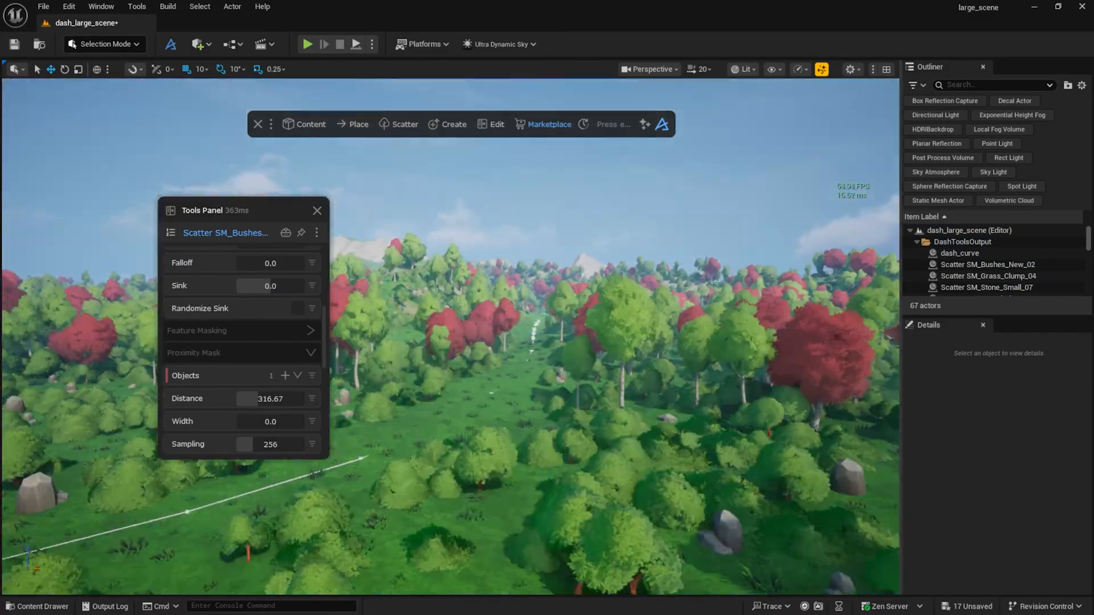
Reshape the cleared path by moving two neighbouring points of the curve sideways near its bend.
right_drag(571, 350, 573, 345)
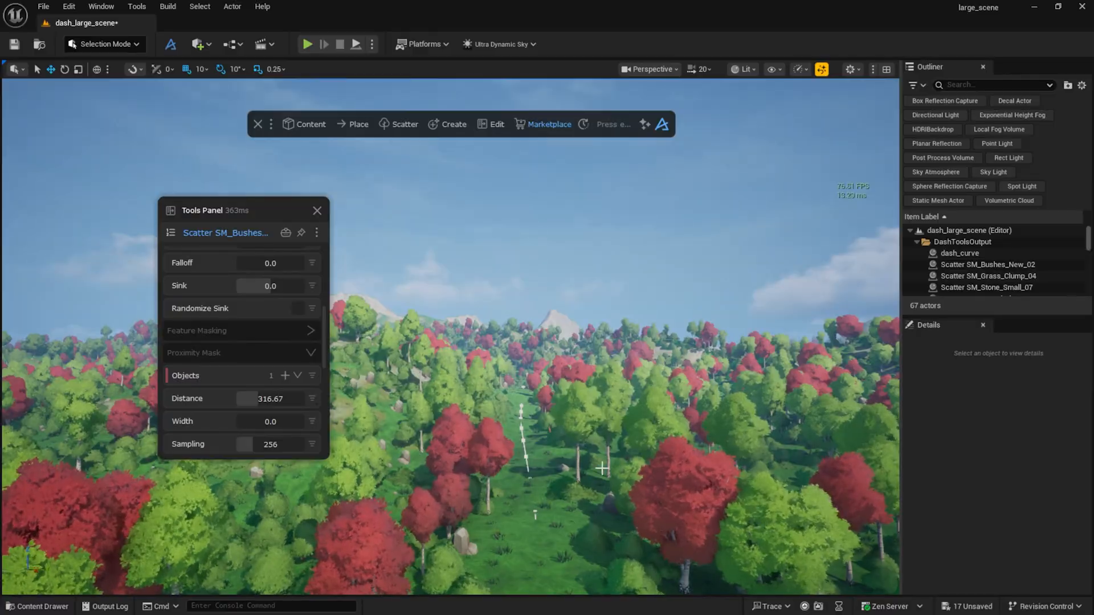
right_drag(602, 468, 602, 468)
click(689, 275)
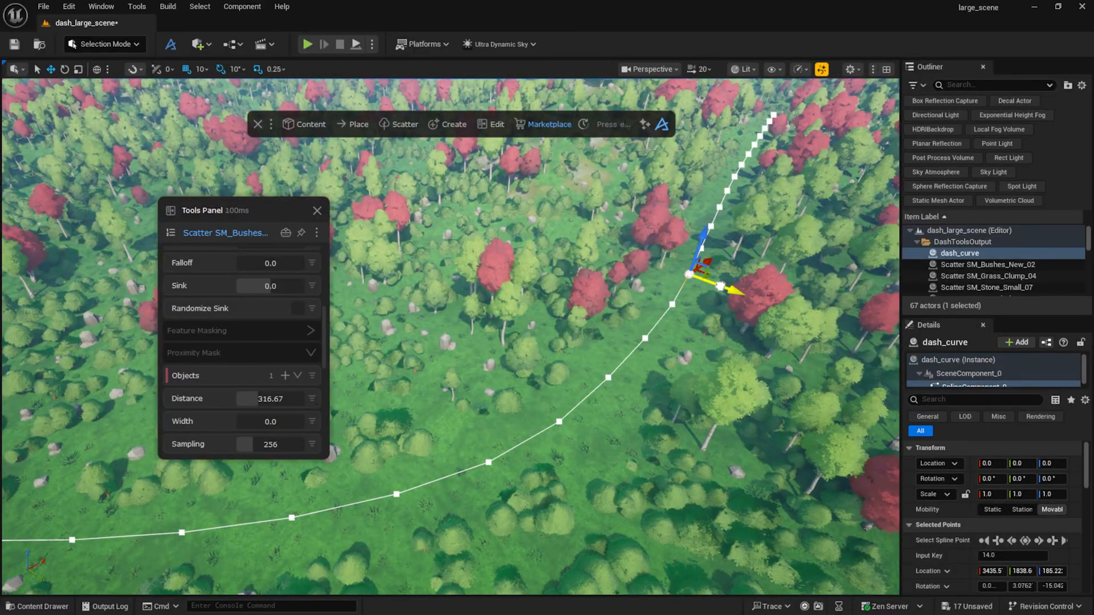
drag(720, 286, 614, 260)
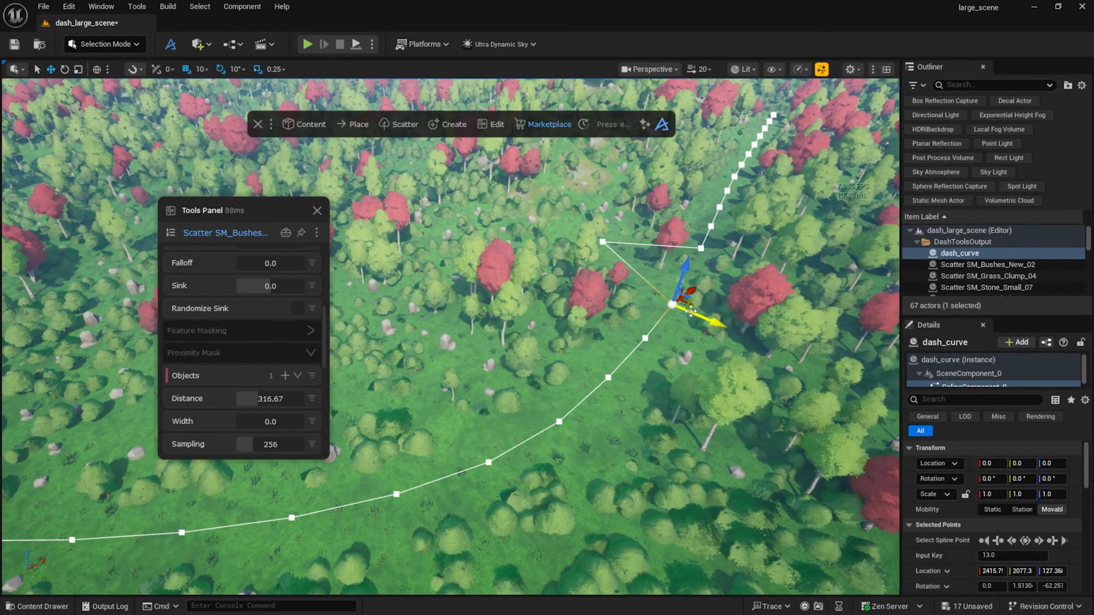
drag(703, 317, 656, 306)
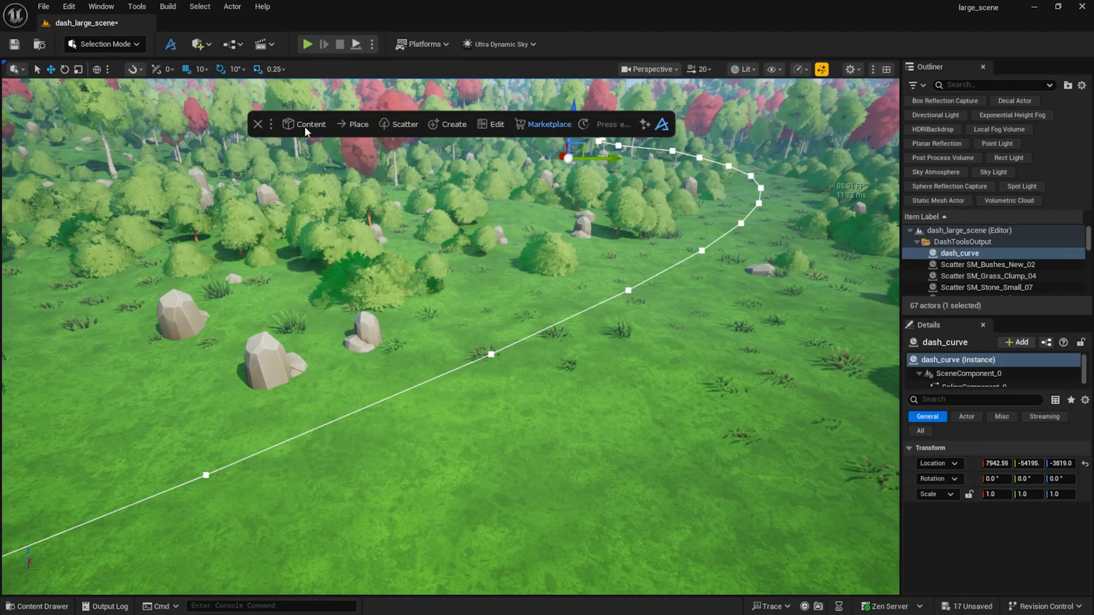
Search the Project Library for "fence" and scatter the three fence assets along the curve with Path Scatter.
click(305, 124)
text(nce)
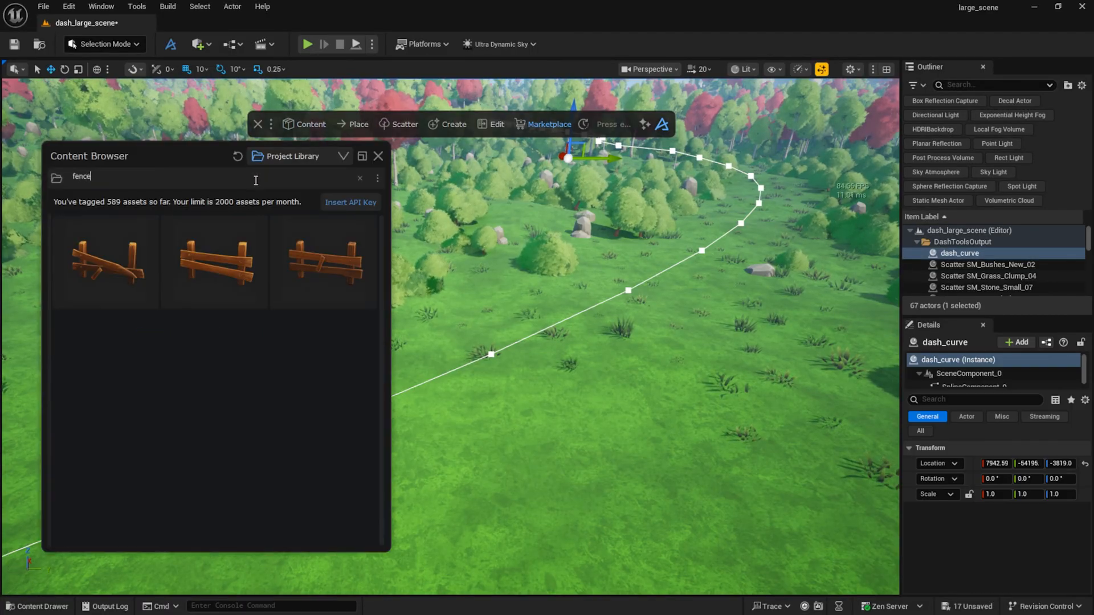
ctrl+drag(323, 291, 489, 373)
click(504, 410)
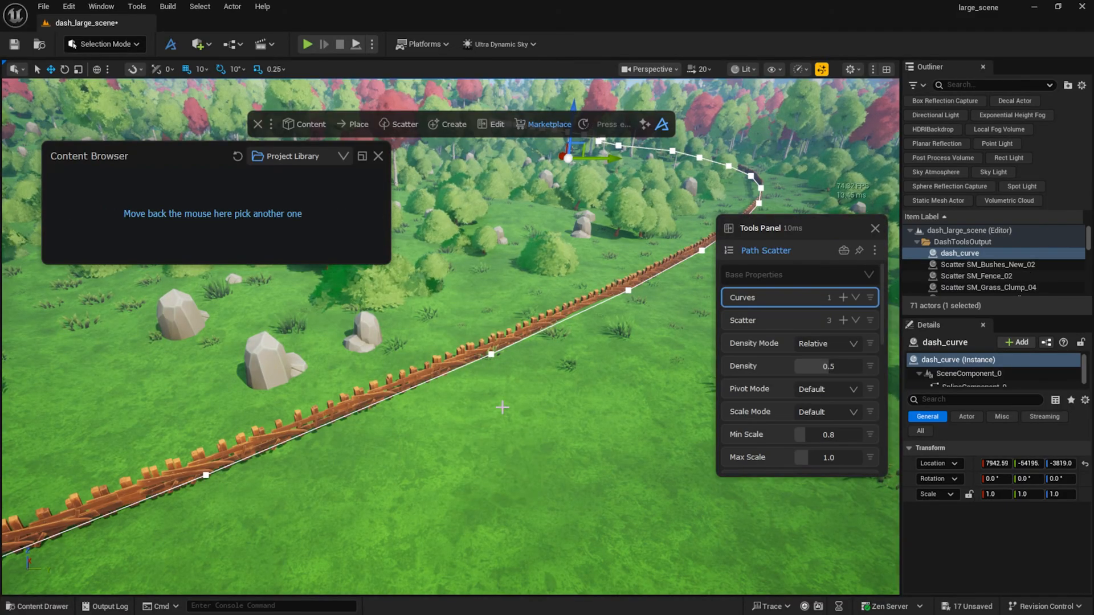
Set the fence Path Scatter's Density Mode to Distance with 287.93, Min Scale to 1.5 and Max Scale to 1.75.
drag(827, 368, 799, 368)
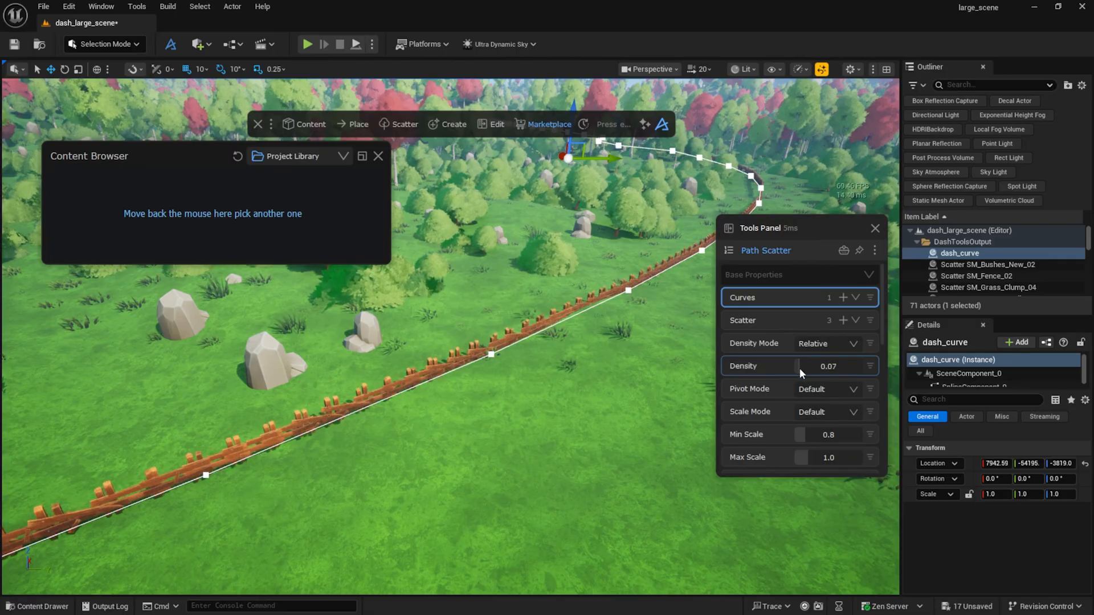
drag(802, 457, 818, 457)
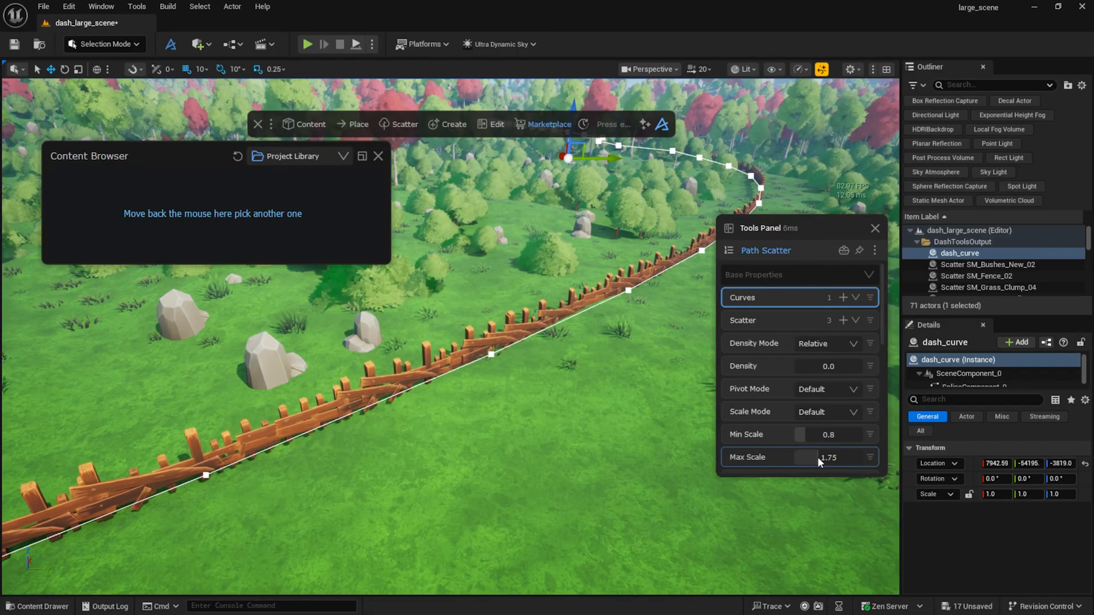
click(832, 344)
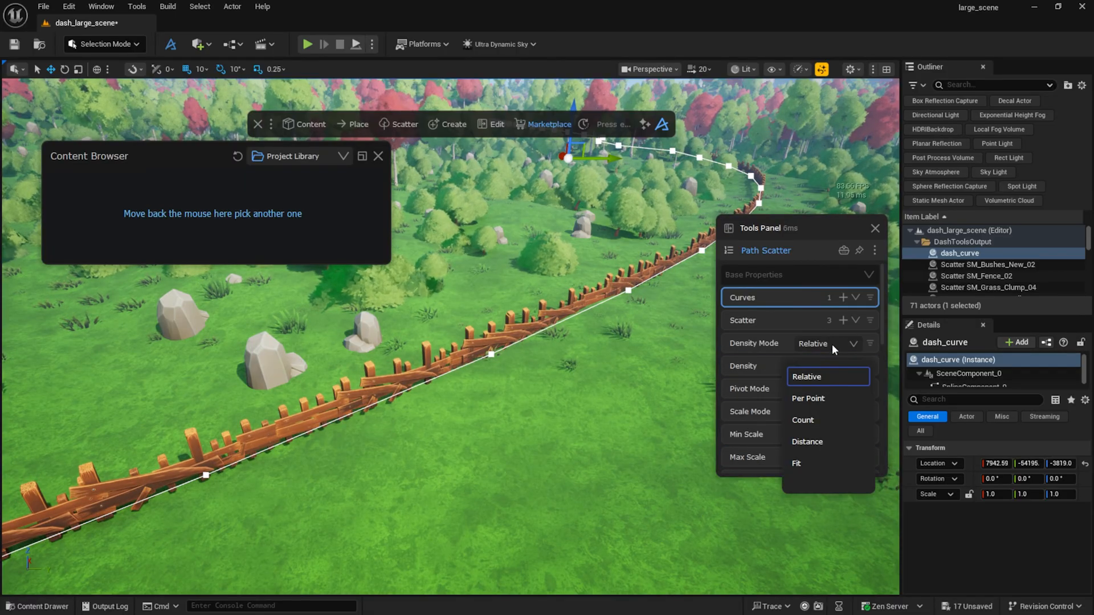
click(820, 442)
drag(802, 364, 833, 368)
click(826, 435)
text(1.5)
key(Return)
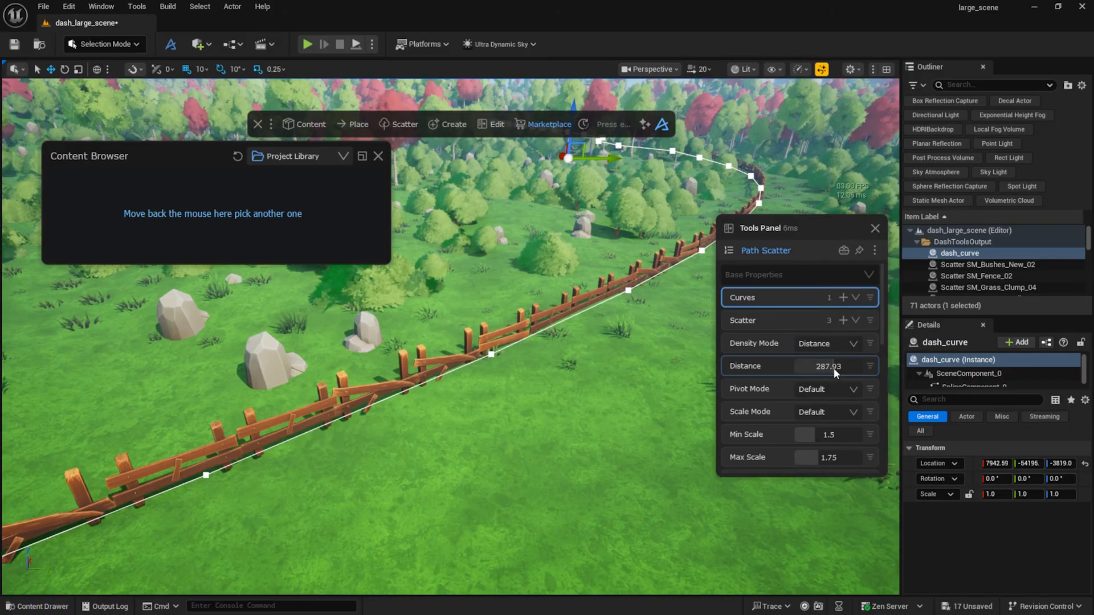
Break gaps into the fence by setting Remove Mask to 0.37 in the Path Scatter's Feature Masking.
right_drag(655, 368, 683, 329)
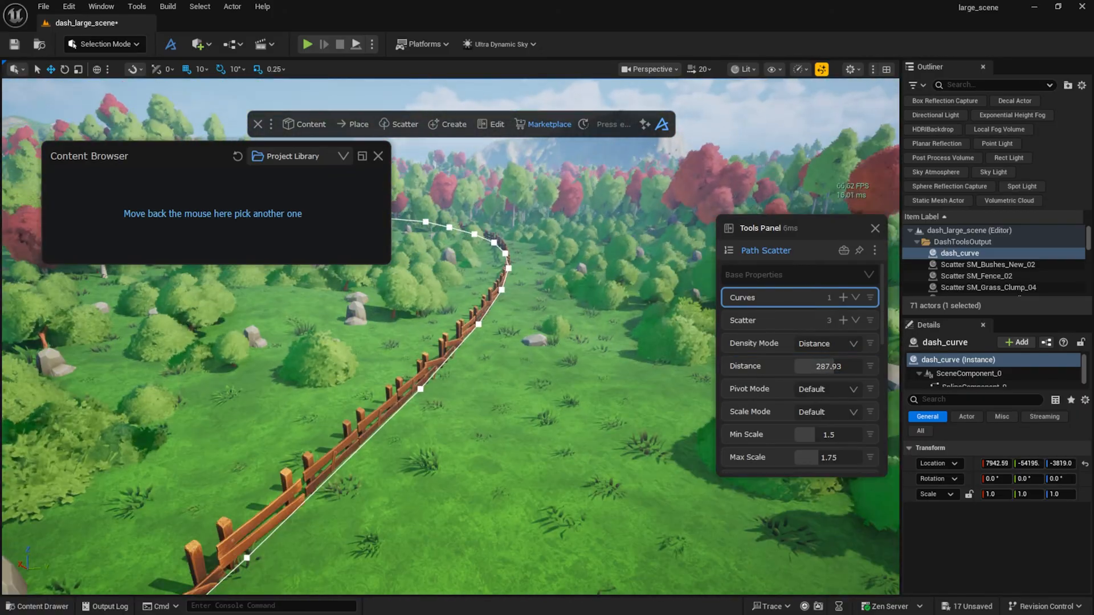
scroll(811, 406, down, 5)
scroll(812, 406, down, 3)
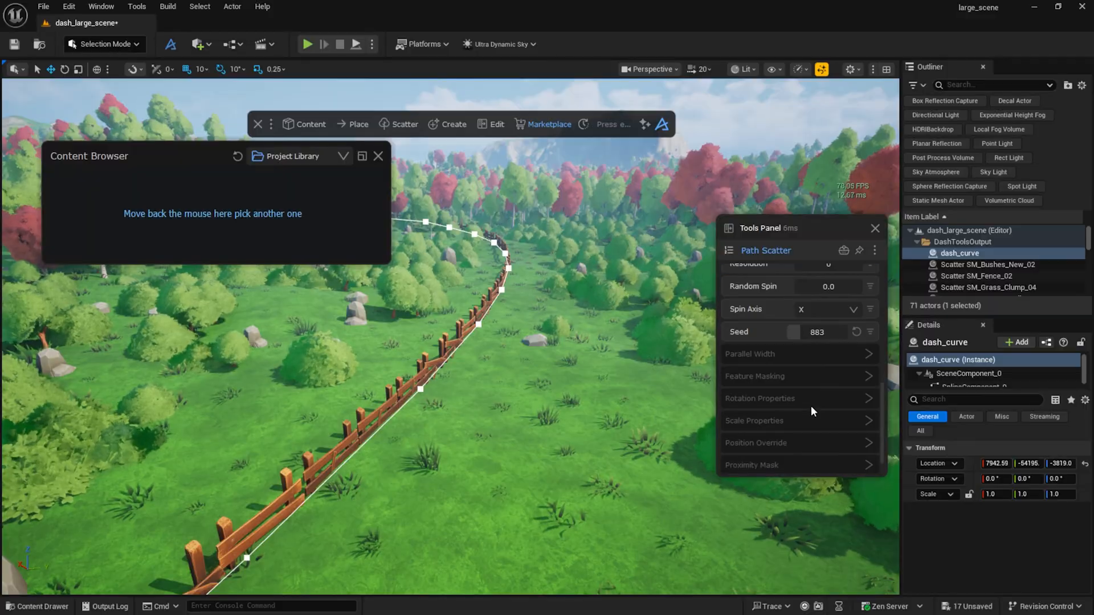
click(812, 380)
scroll(810, 379, down, 2)
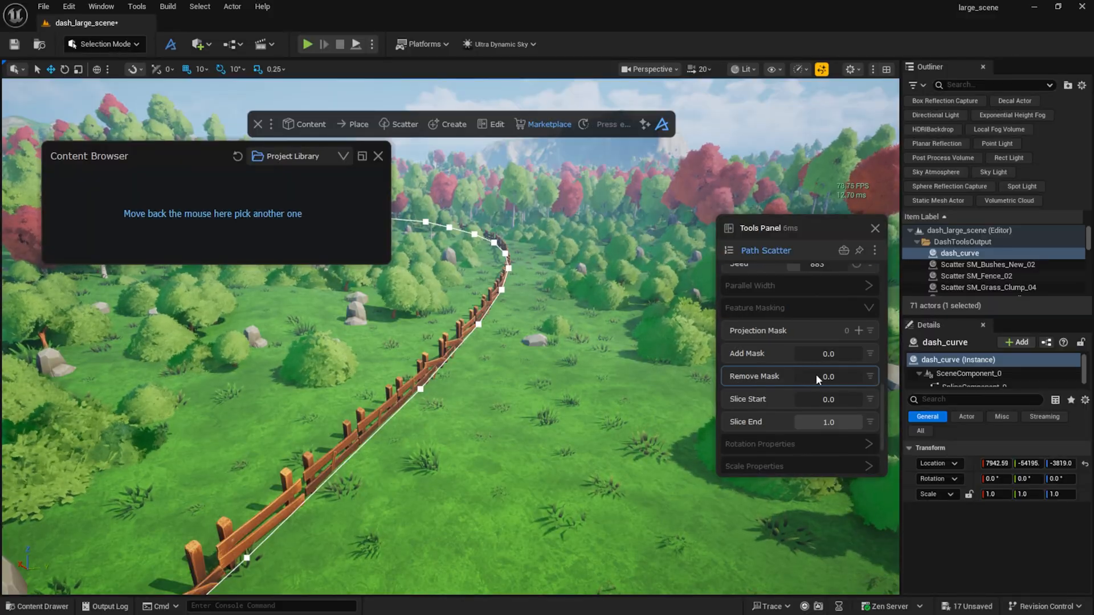
mouse_move(817, 376)
mouse_down()
mouse_move(827, 376)
mouse_move(819, 382)
mouse_up()
right_drag(678, 370, 641, 370)
mouse_move(452, 449)
right_down()
mouse_move(547, 430)
mouse_move(444, 451)
right_up()
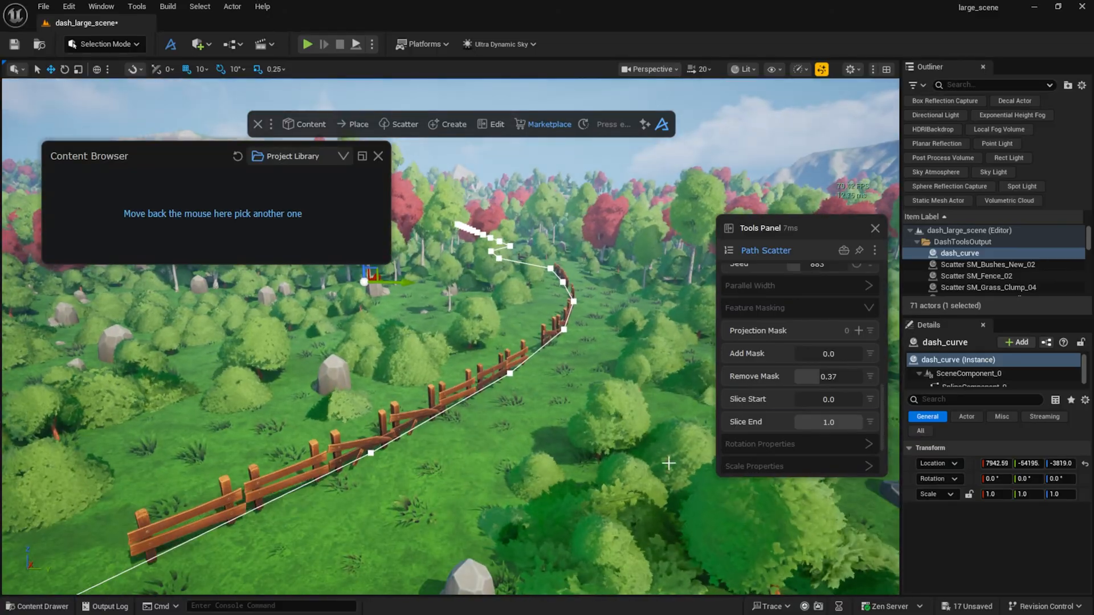
Increase the Path Scatter's Parallel Width so the fences run along both sides of the curve.
click(770, 286)
drag(802, 324, 829, 333)
right_drag(643, 353, 574, 327)
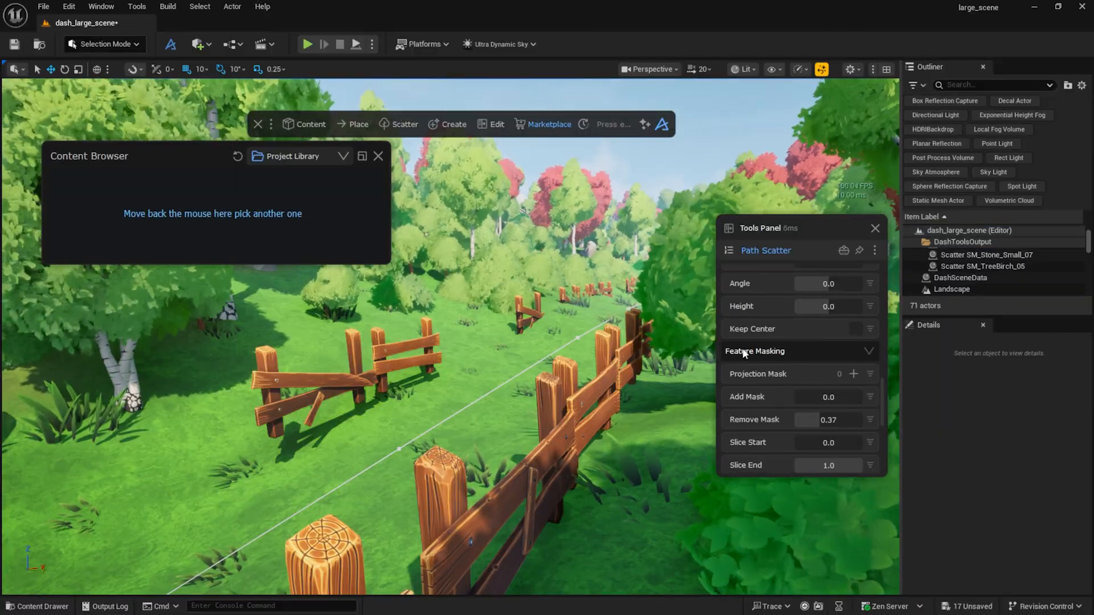
Add the Landscape as the Projection Mask in the fence Path Scatter's Feature Masking.
click(397, 348)
click(398, 348)
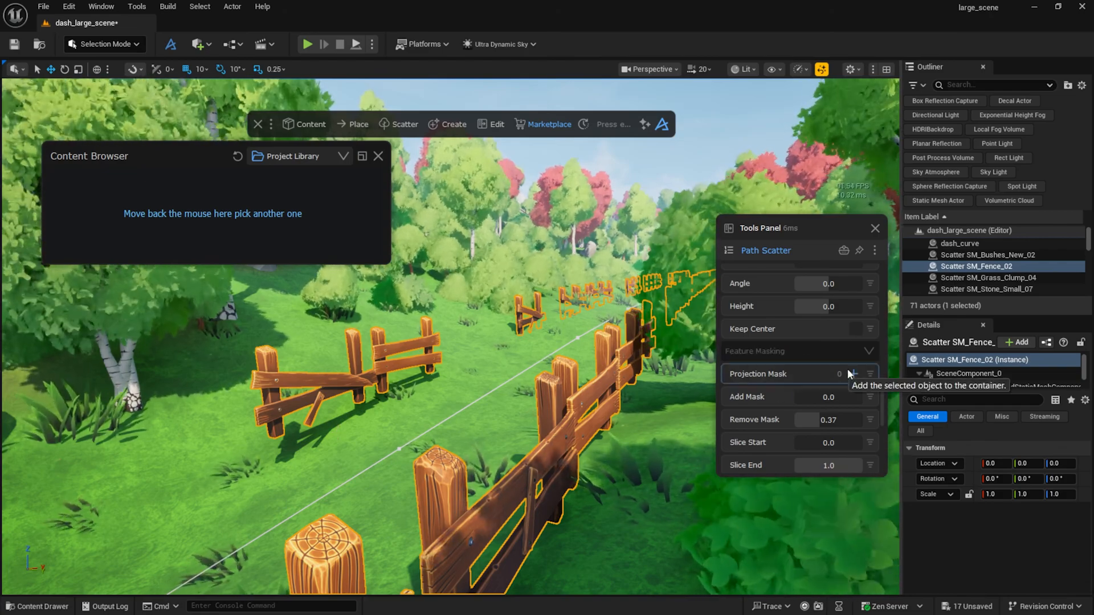
click(649, 413)
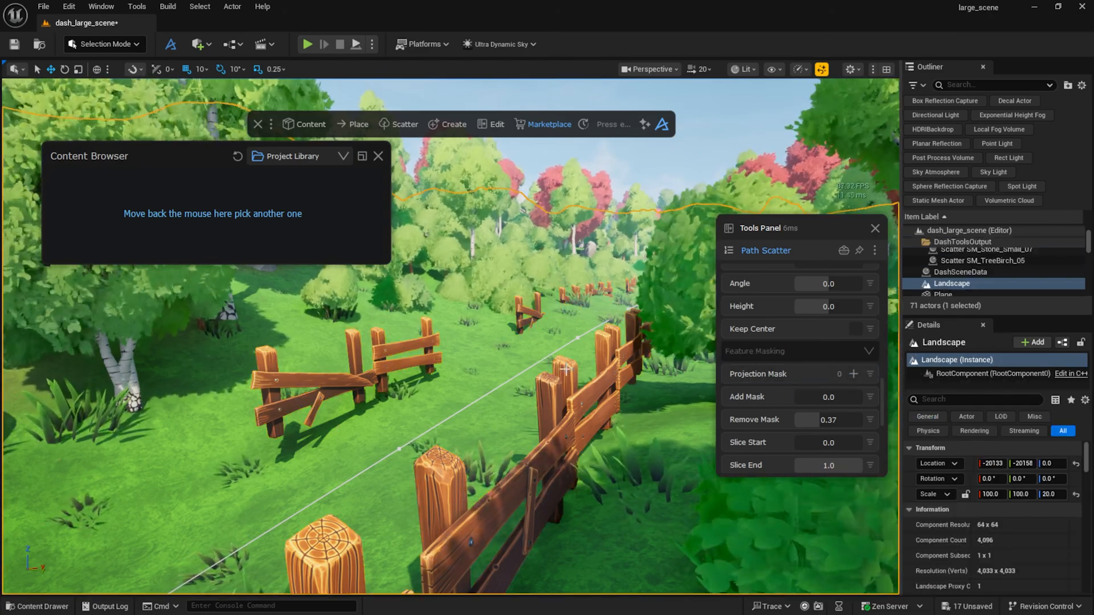
click(853, 374)
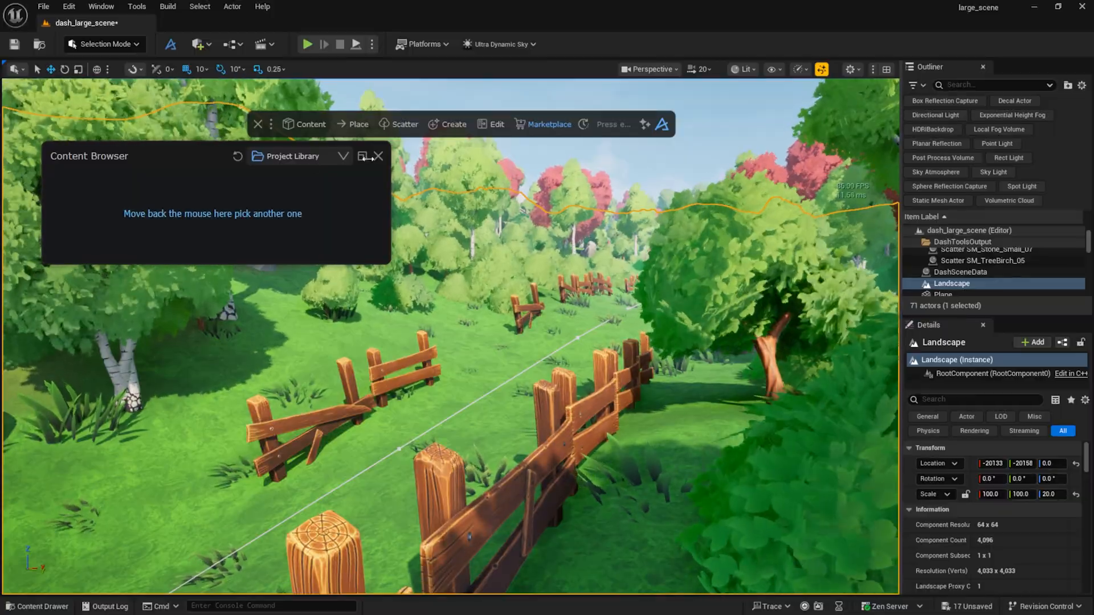
Search the Project Library for "flower" and scatter the yellow and pink flower group assets across the landscape with Scatter Here.
key(w)
right_drag(830, 241, 1033, 254)
key(w)
key(w)
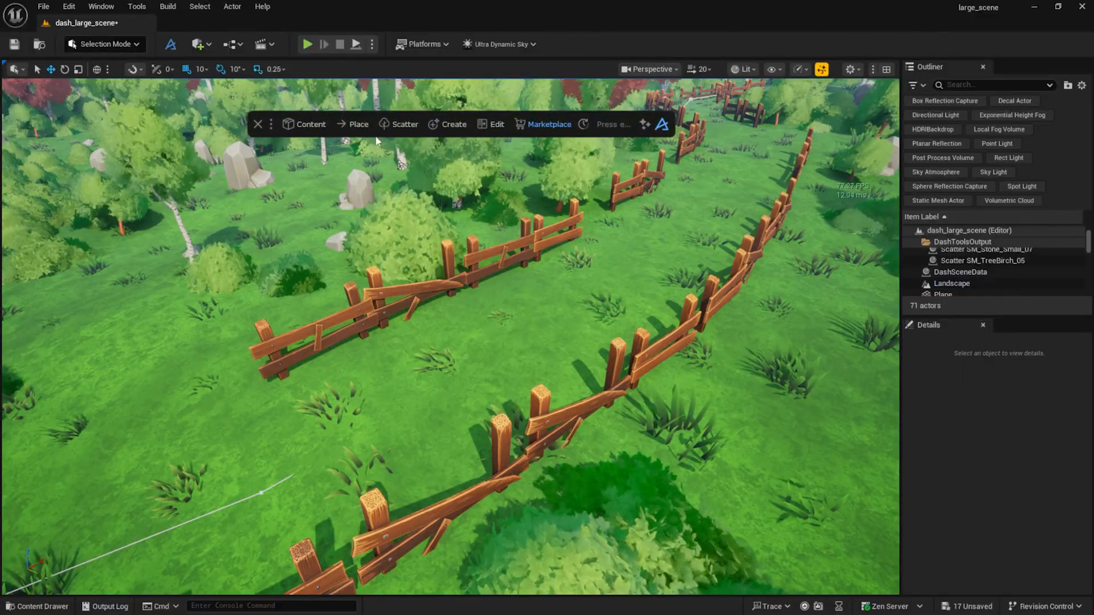
click(303, 125)
double_click(268, 179)
text(flower)
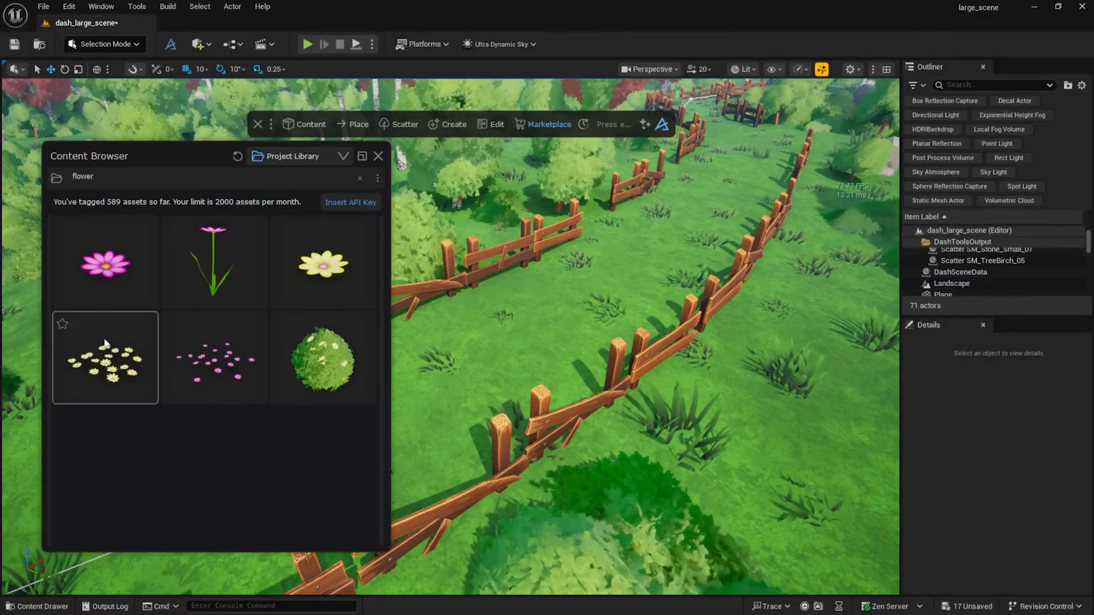
click(105, 359)
ctrl+click(215, 364)
drag(219, 367, 533, 339)
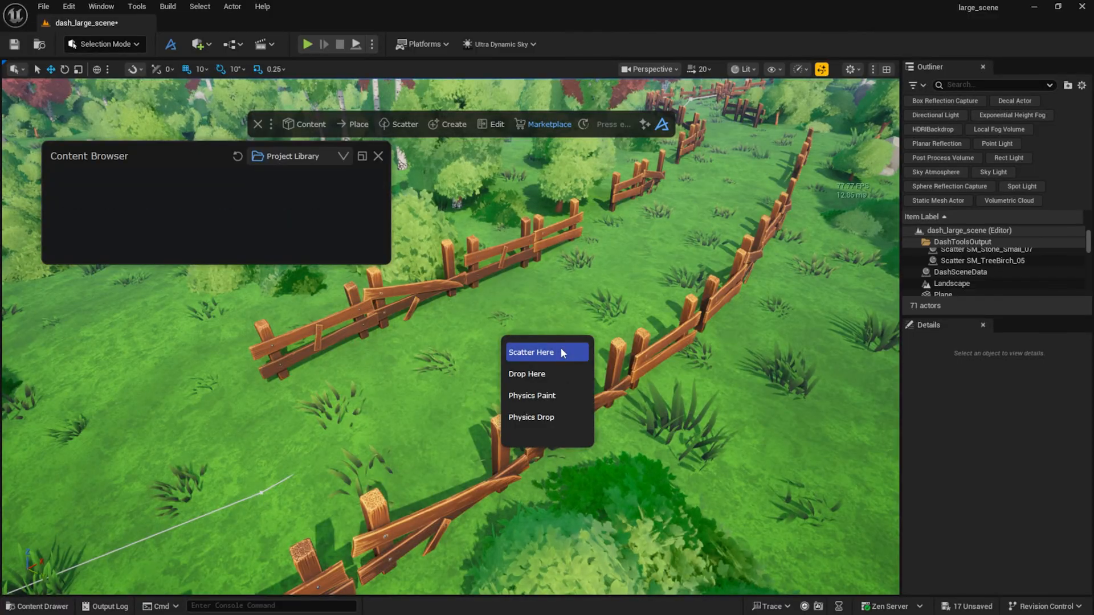
click(560, 348)
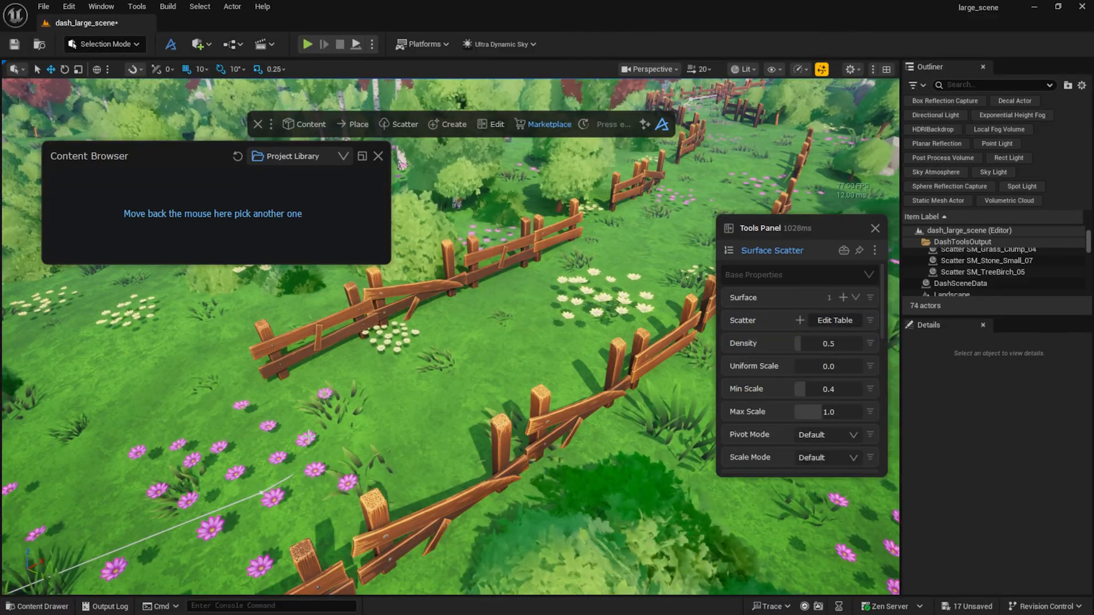
Add the fence scatter to the flower Surface Scatter's Proximity Mask objects and set its Distance to 400.
scroll(783, 313, down, 5)
click(473, 279)
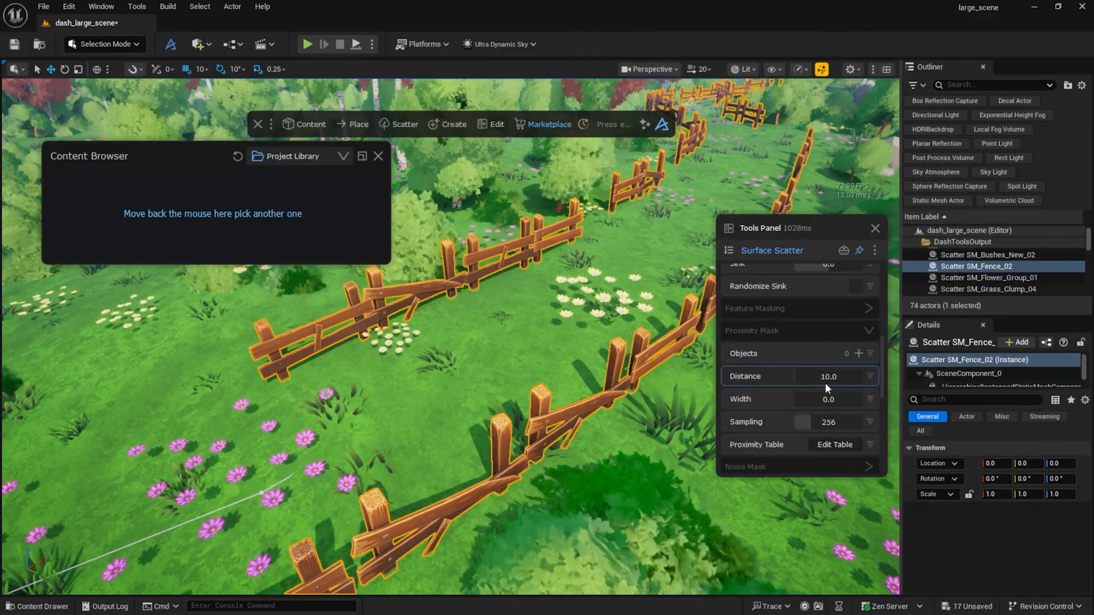
click(858, 353)
click(869, 376)
click(855, 450)
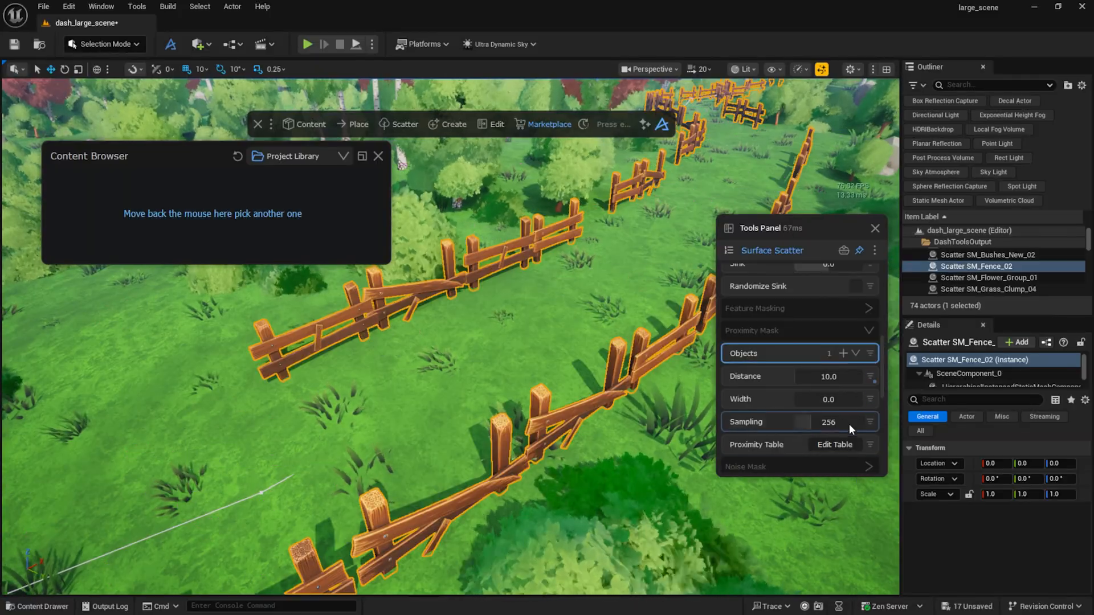
double_click(817, 376)
click(813, 377)
text(400)
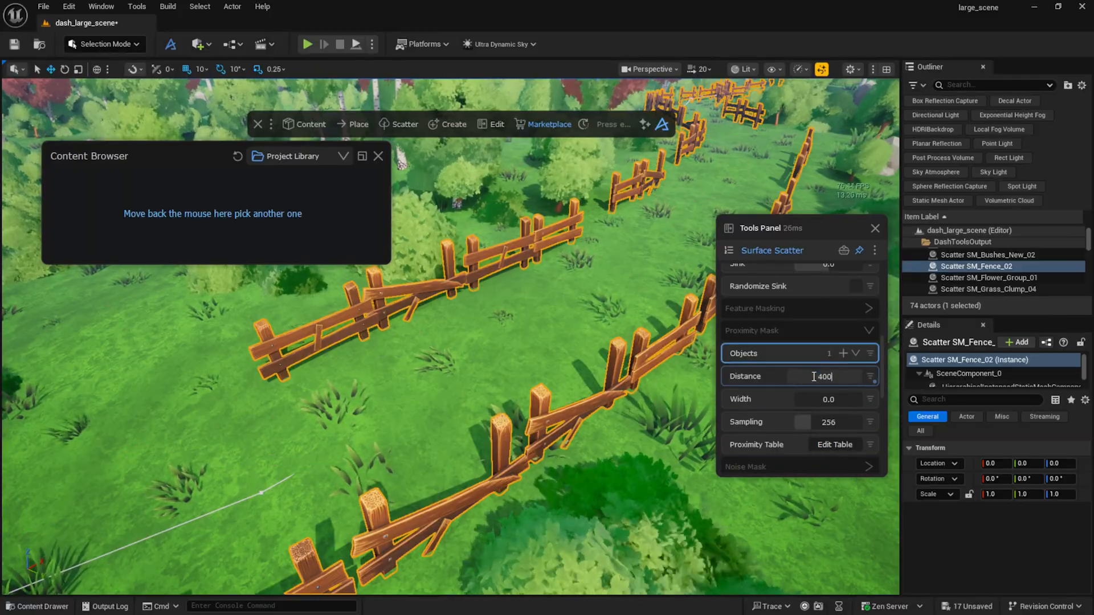
Extend the fence curve's end outward, add one more point beyond it, and bend the path by shifting the point in between.
mouse_move(479, 391)
right_down()
mouse_move(464, 370)
mouse_move(464, 391)
mouse_move(484, 398)
right_up()
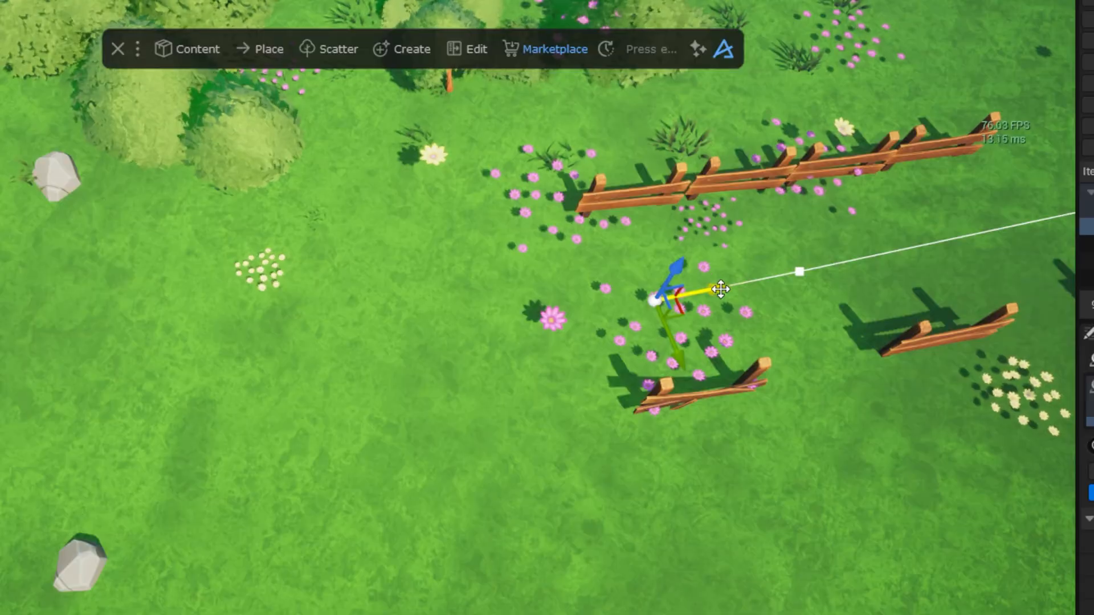
drag(721, 289, 515, 329)
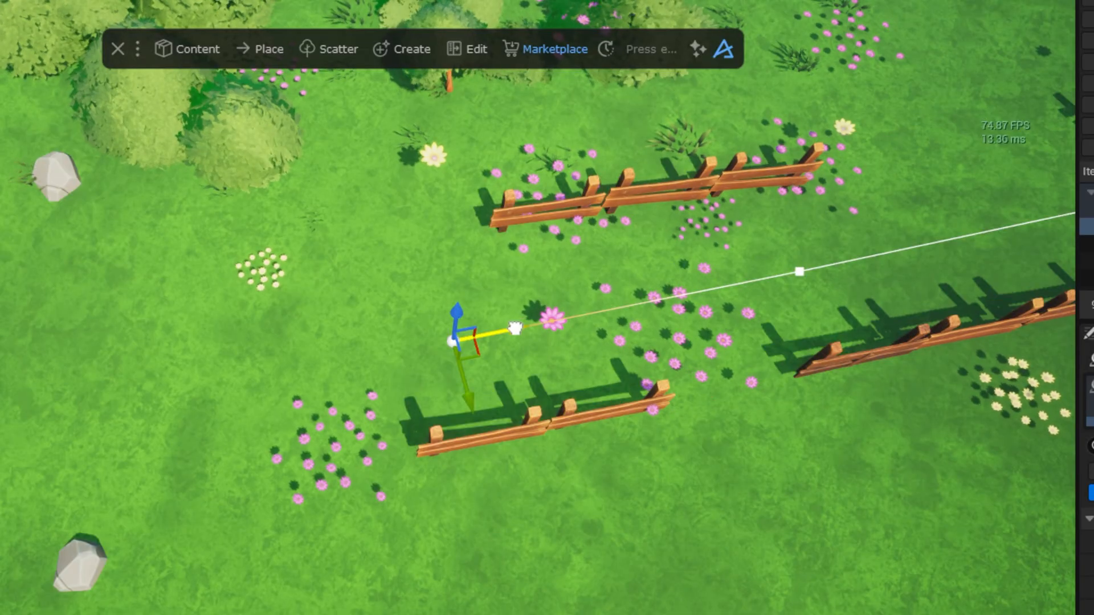
drag(428, 356, 148, 413)
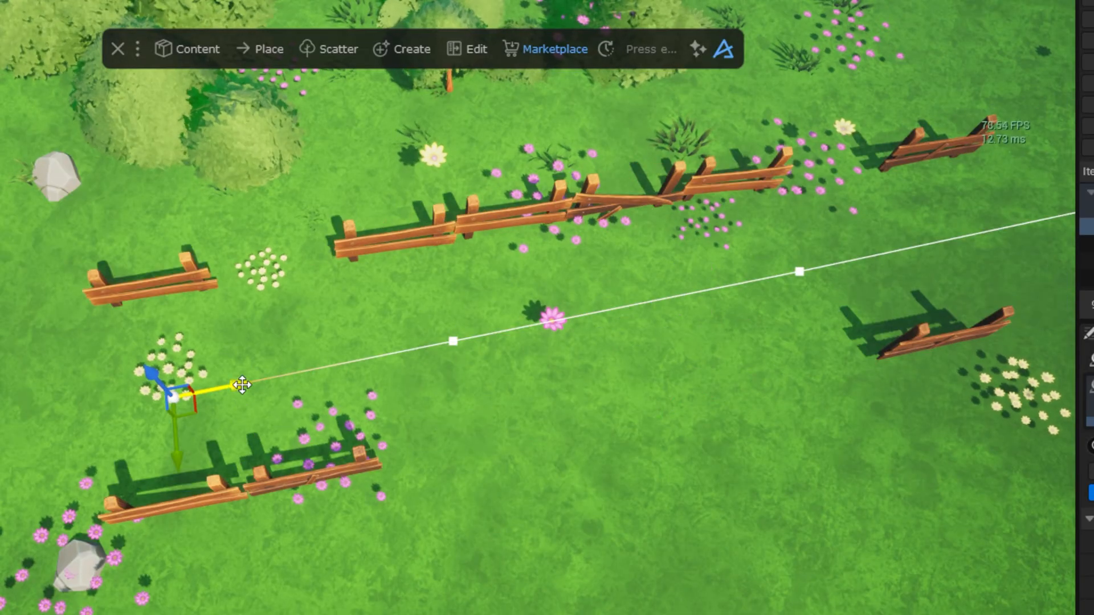
ctrl+click(454, 339)
drag(470, 394, 471, 514)
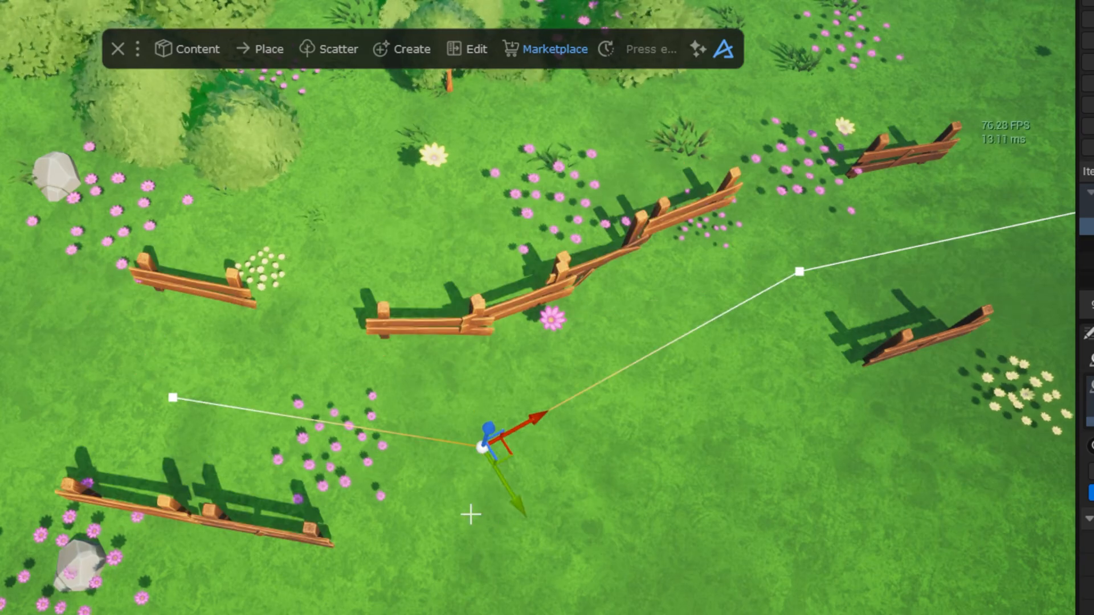
click(676, 425)
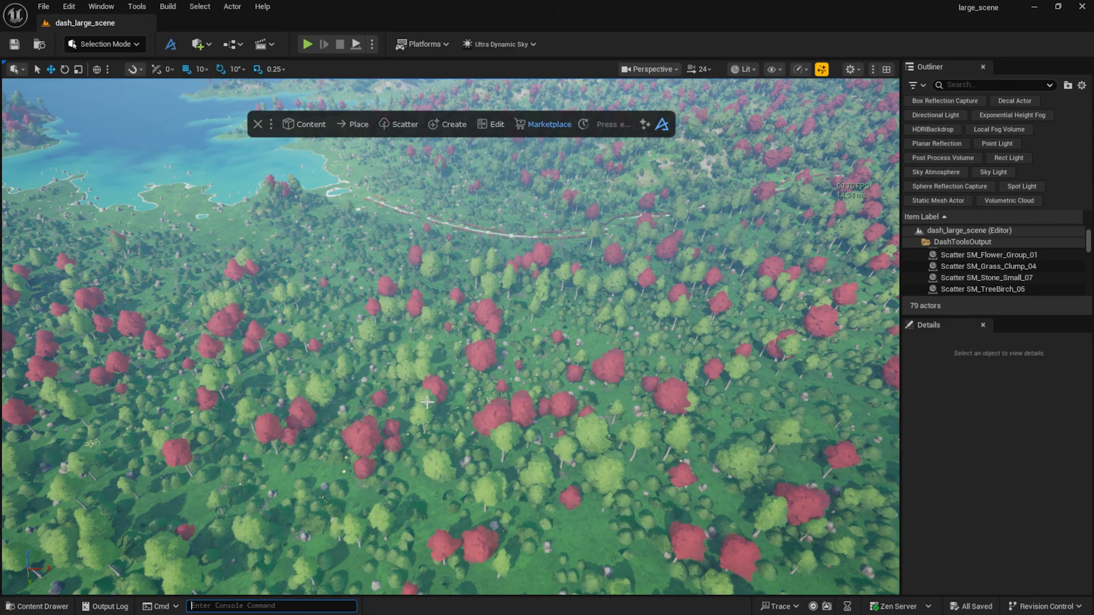
Draw a large looping curve by hand around the forest area beside the fenced path.
click(496, 125)
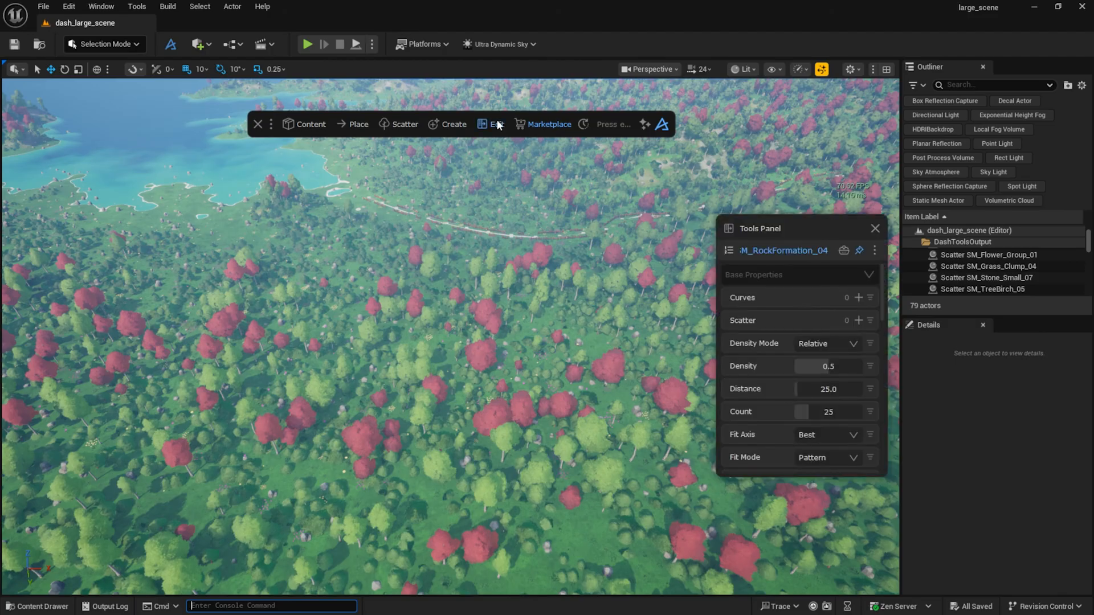
click(875, 229)
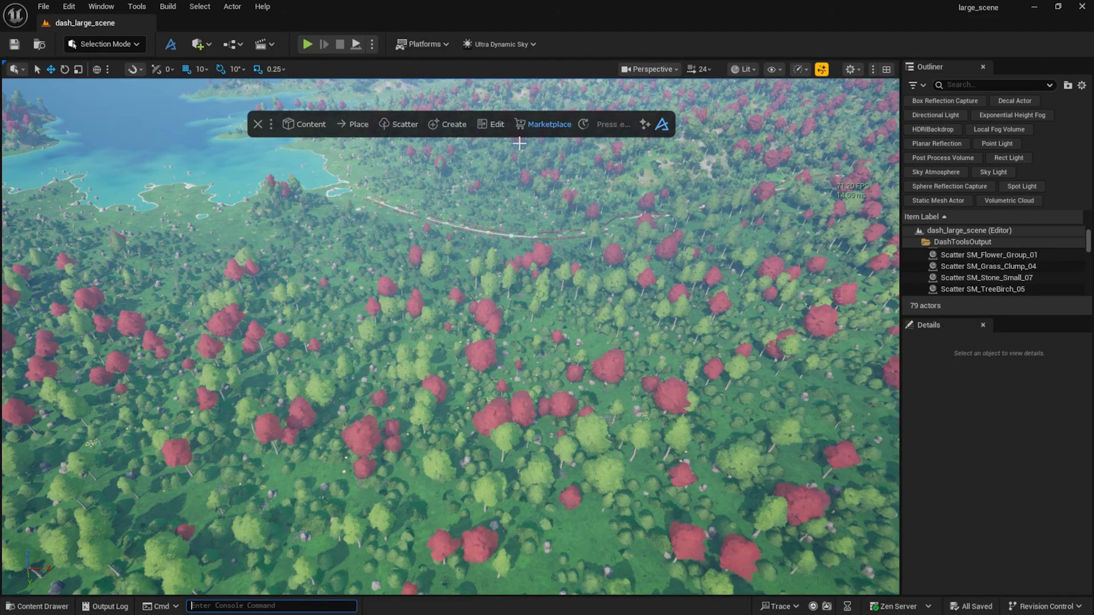
click(454, 125)
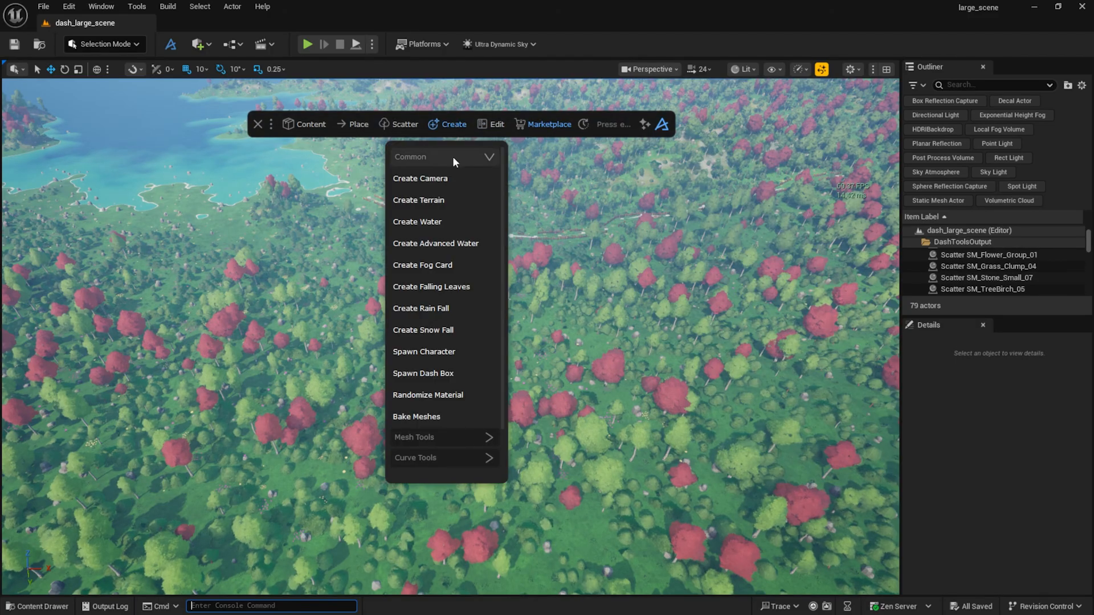
scroll(453, 159, down, 2)
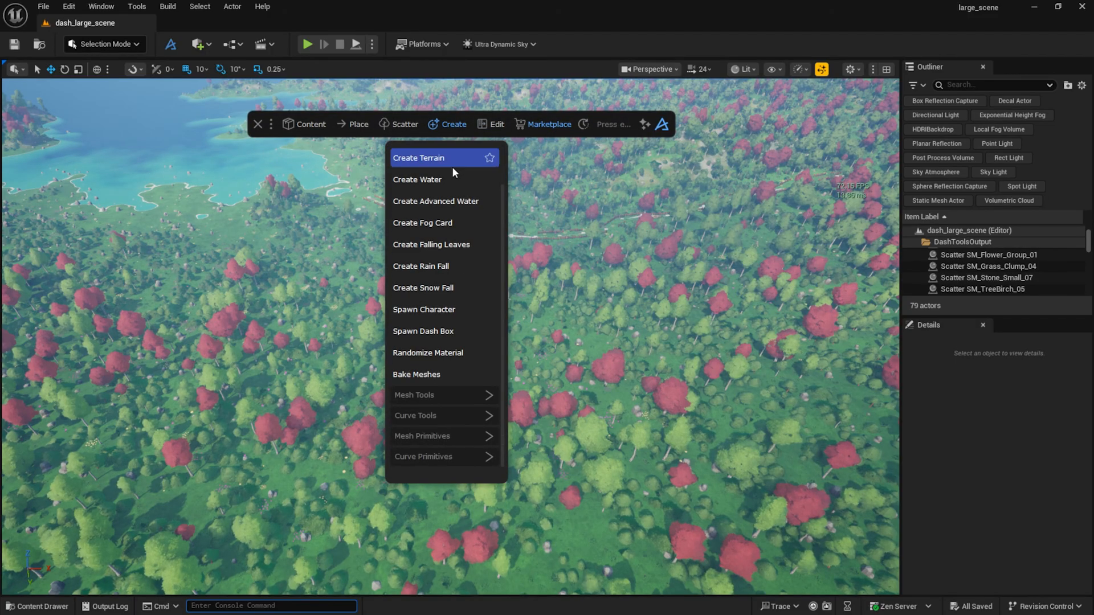
click(443, 415)
scroll(443, 409, down, 3)
click(436, 387)
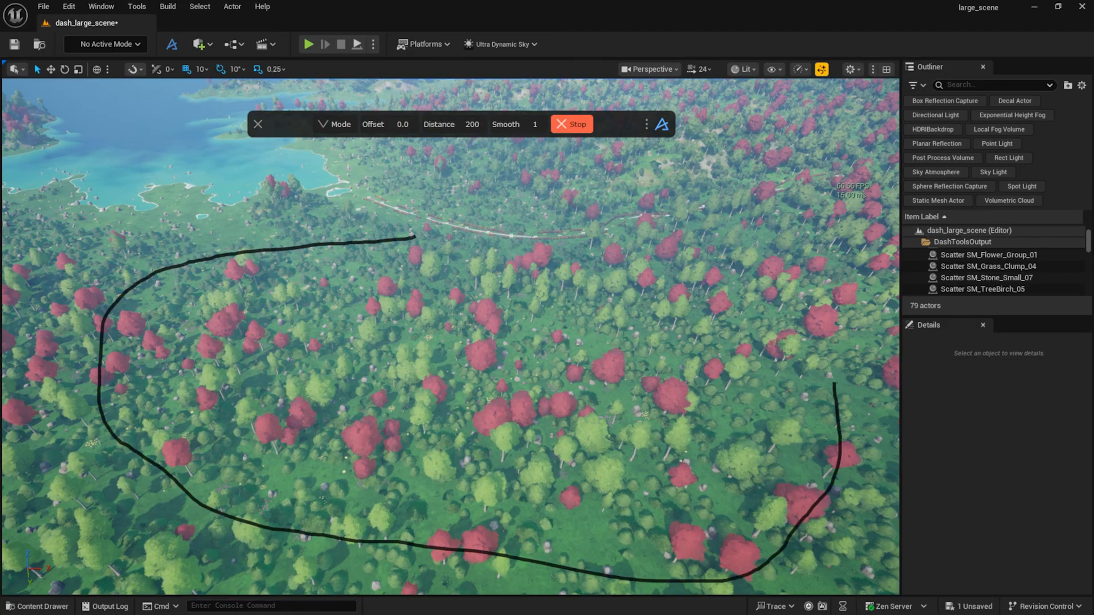
drag(475, 246, 411, 239)
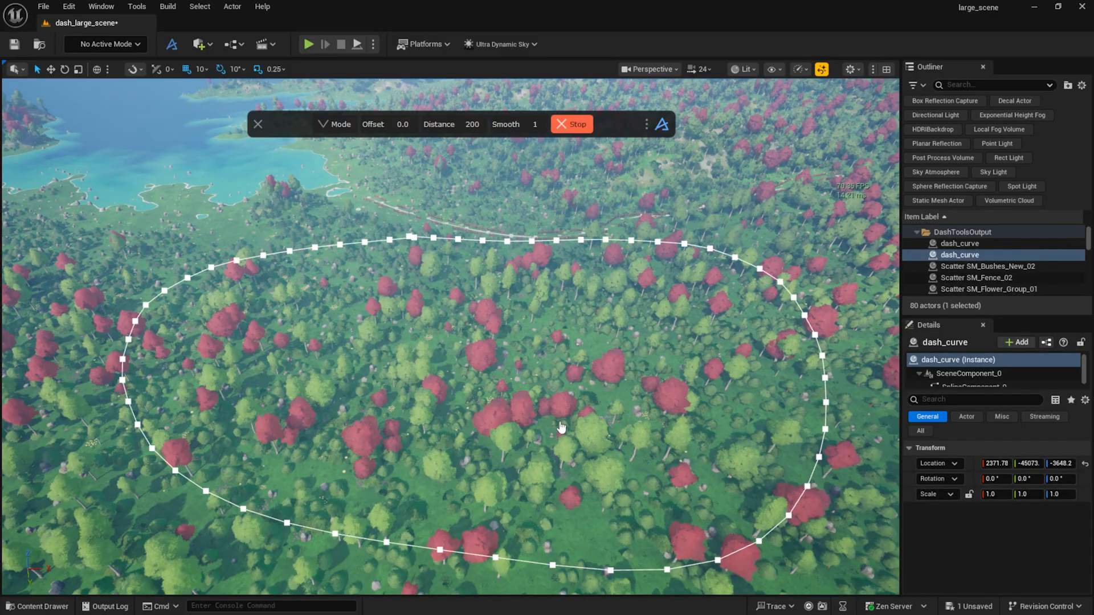
right_drag(561, 430, 566, 437)
key(Escape)
Add the new loop curve to the Object Masking objects of the SM_TreeBirch_05 scatter.
right_drag(510, 357, 509, 357)
right_drag(474, 471, 474, 471)
click(469, 304)
right_drag(469, 303, 469, 303)
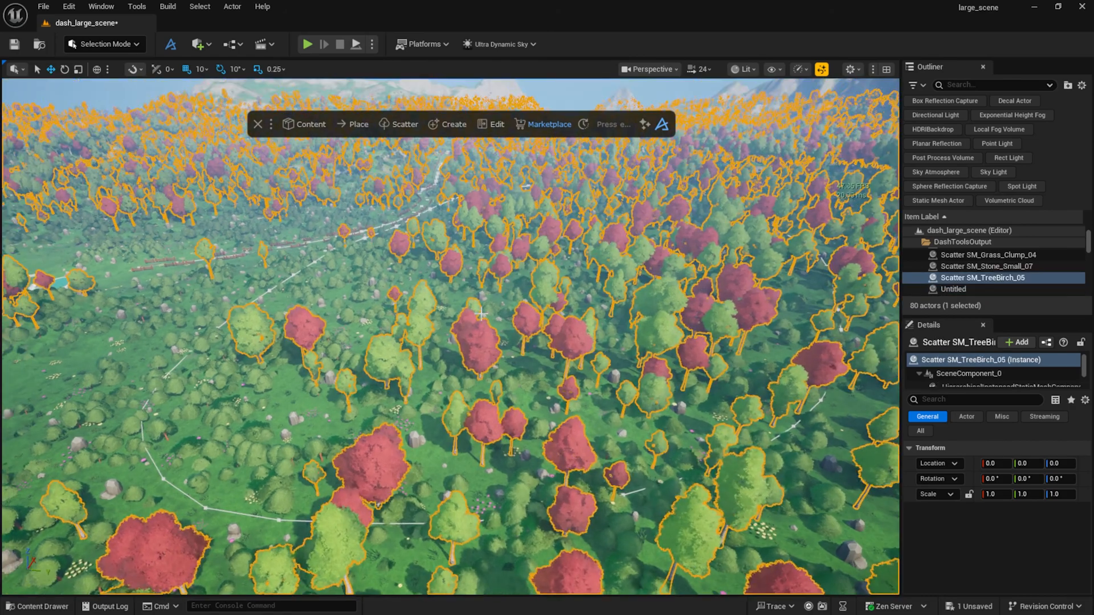
scroll(845, 302, down, 4)
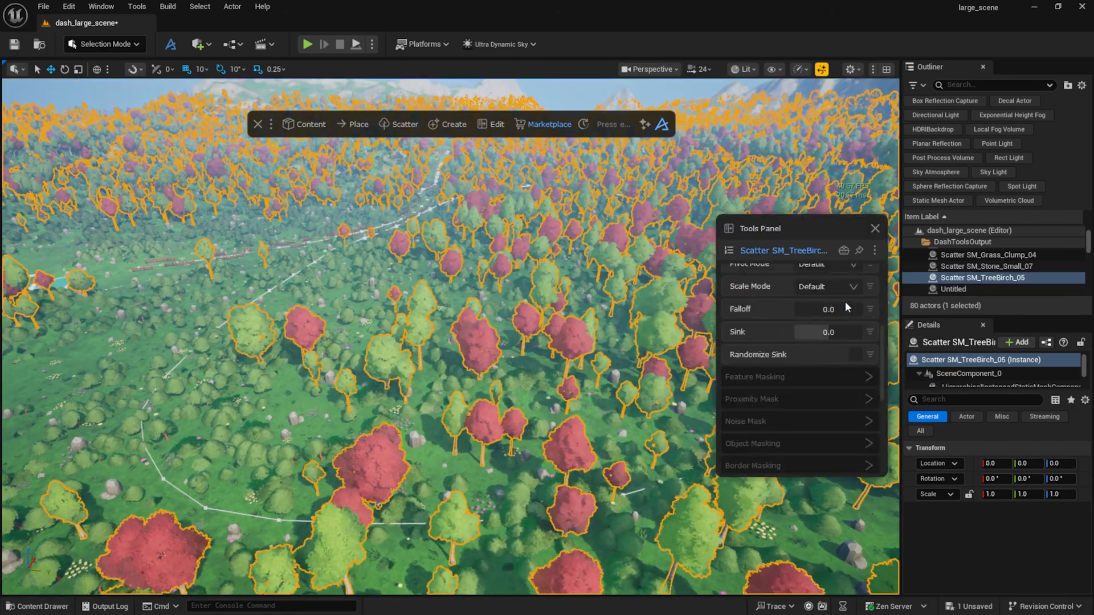
click(820, 374)
scroll(821, 374, down, 1)
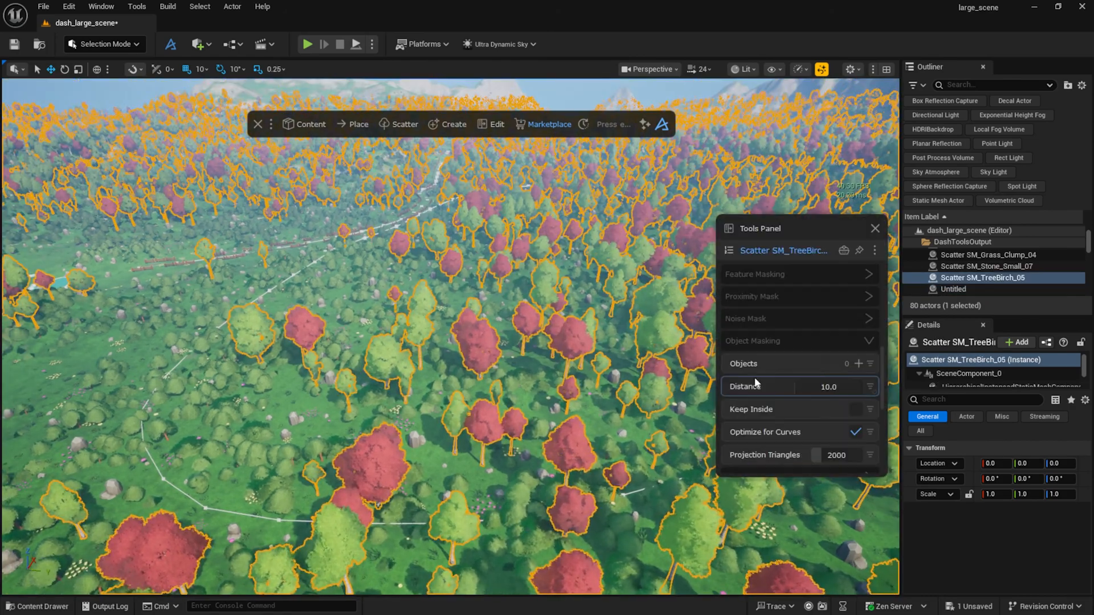
click(206, 507)
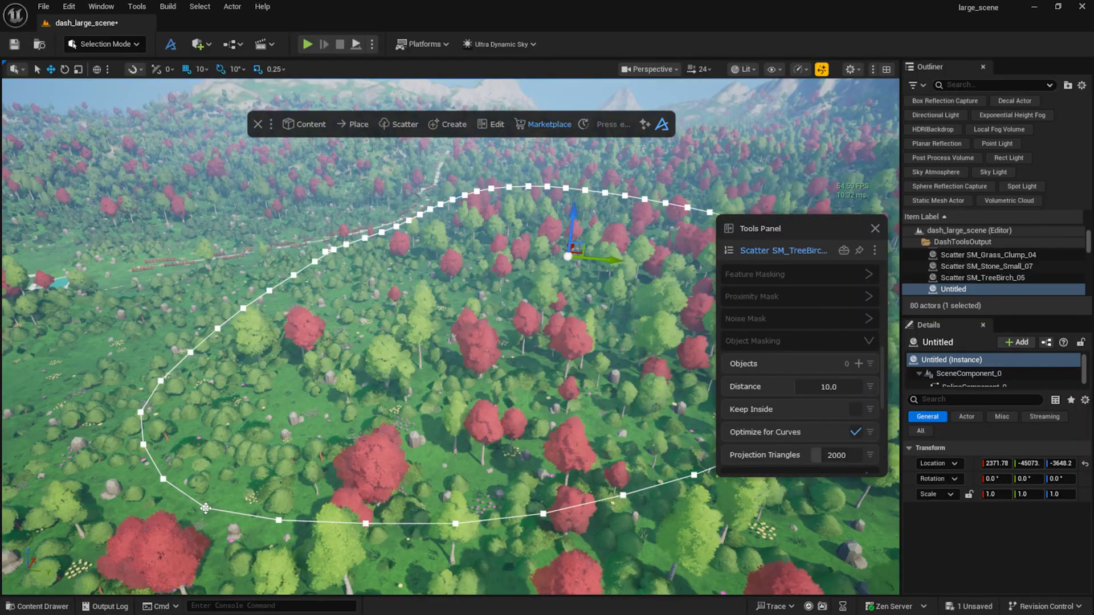
click(859, 364)
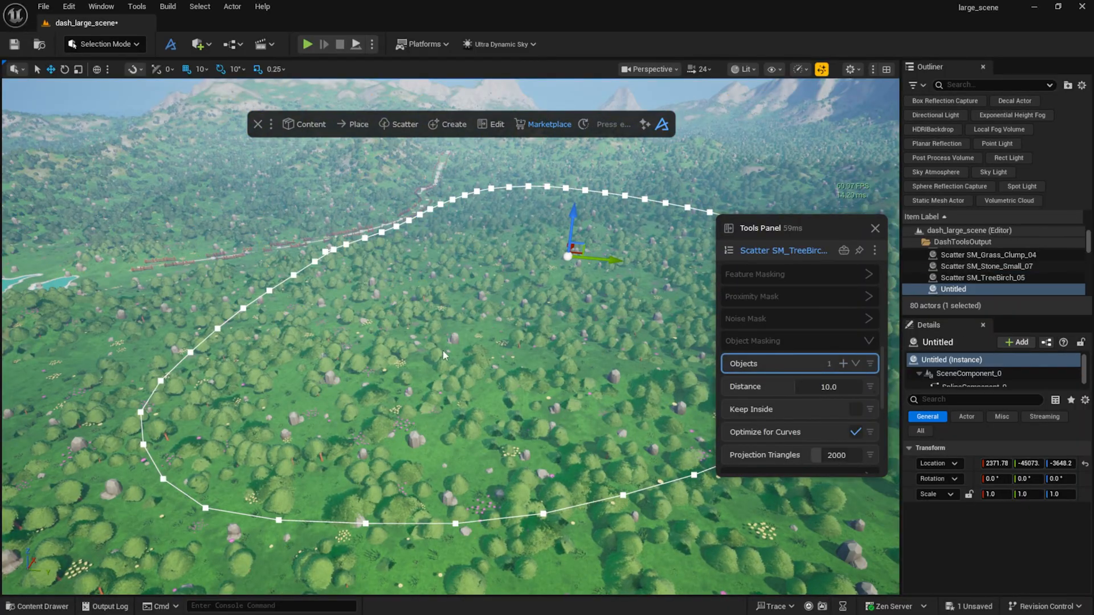
Enable Keep Inside in the birch scatter's Object Masking and move one point of the loop curve.
click(859, 411)
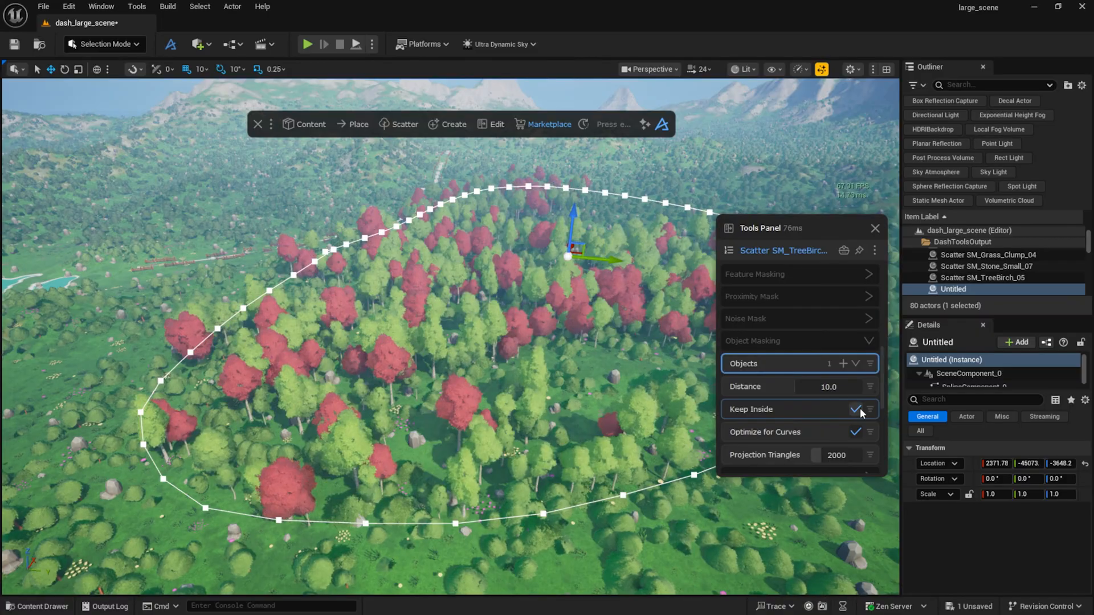
right_drag(638, 387, 586, 398)
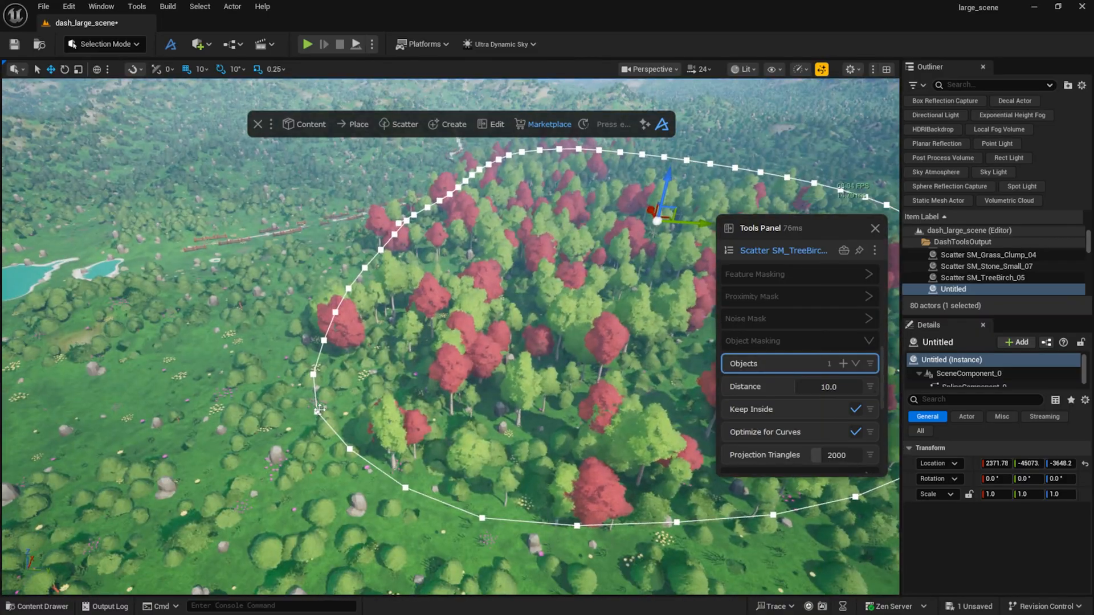
click(319, 407)
mouse_move(350, 413)
mouse_down()
mouse_move(122, 402)
mouse_move(342, 432)
mouse_up()
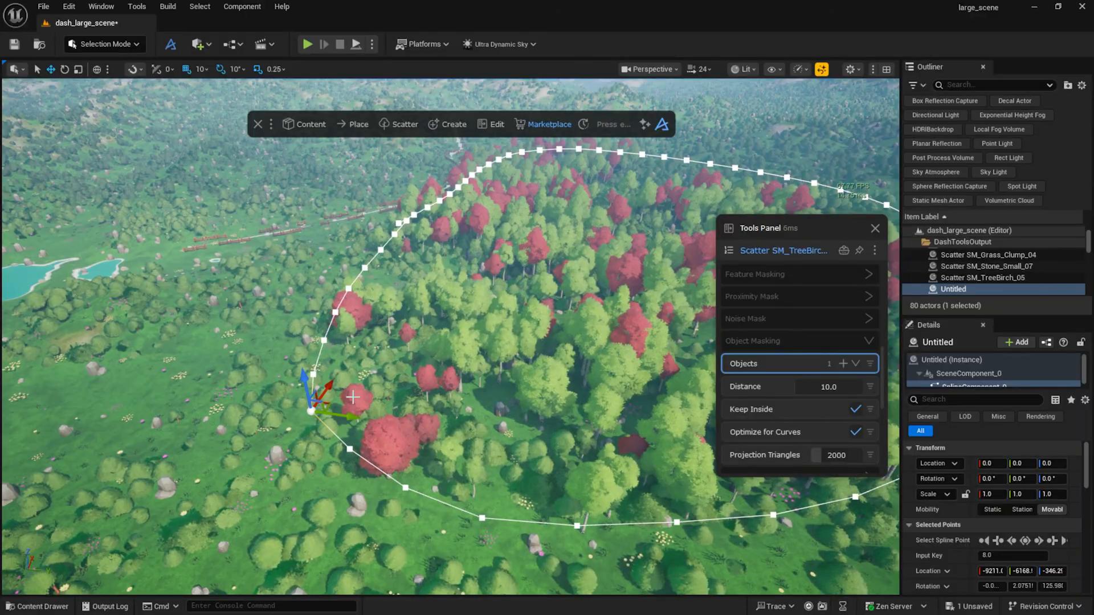
right_drag(353, 397, 388, 342)
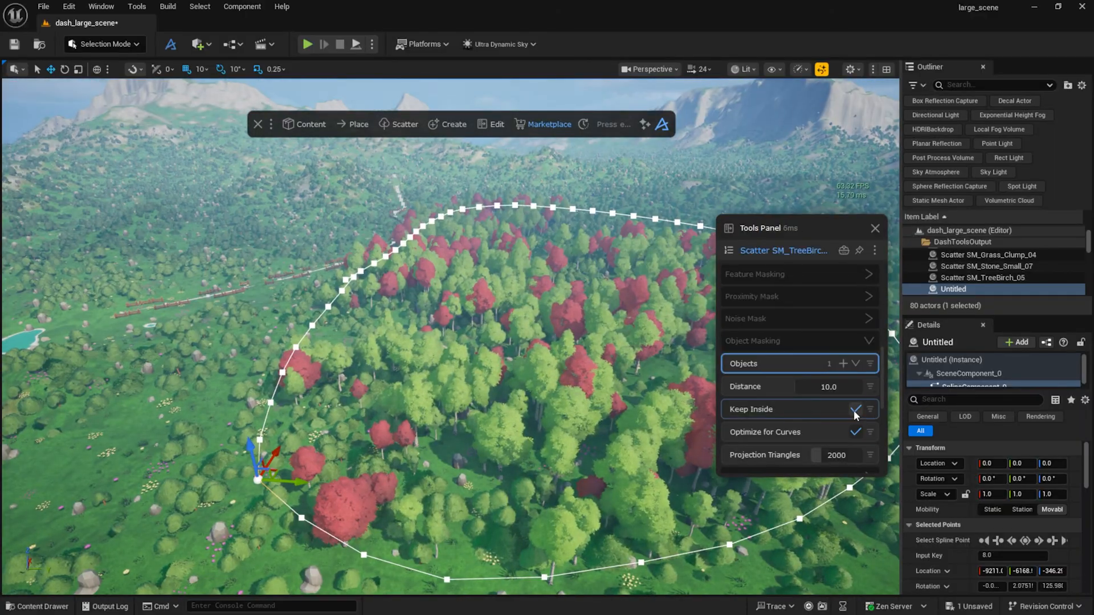
Turn off Keep Inside in the birch scatter's Object Masking and set its Distance to 2000.
click(854, 411)
drag(829, 387, 870, 386)
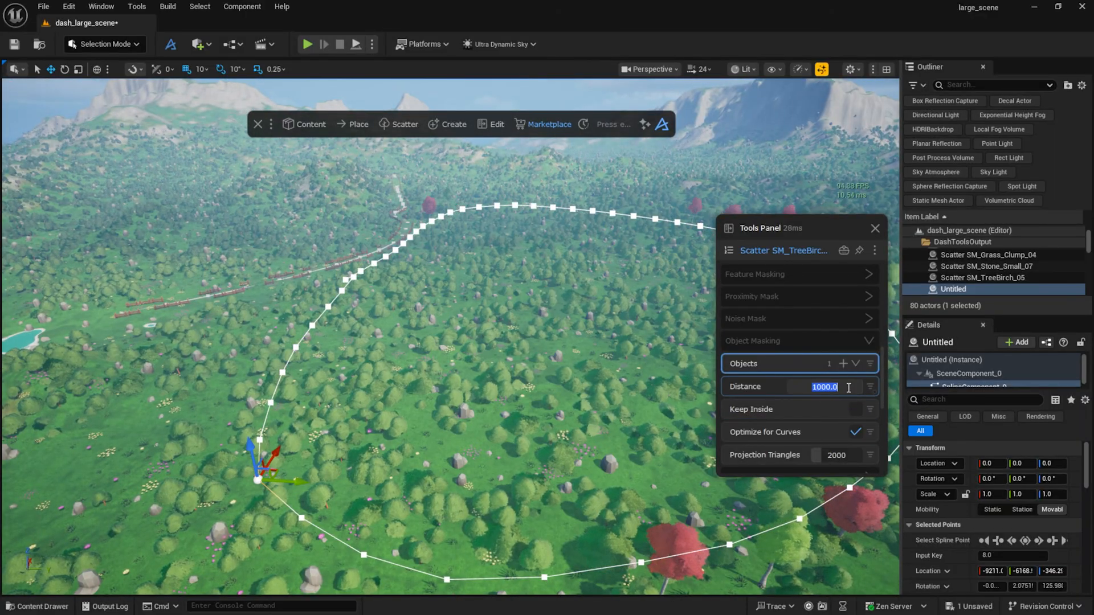
text(2000)
key(Return)
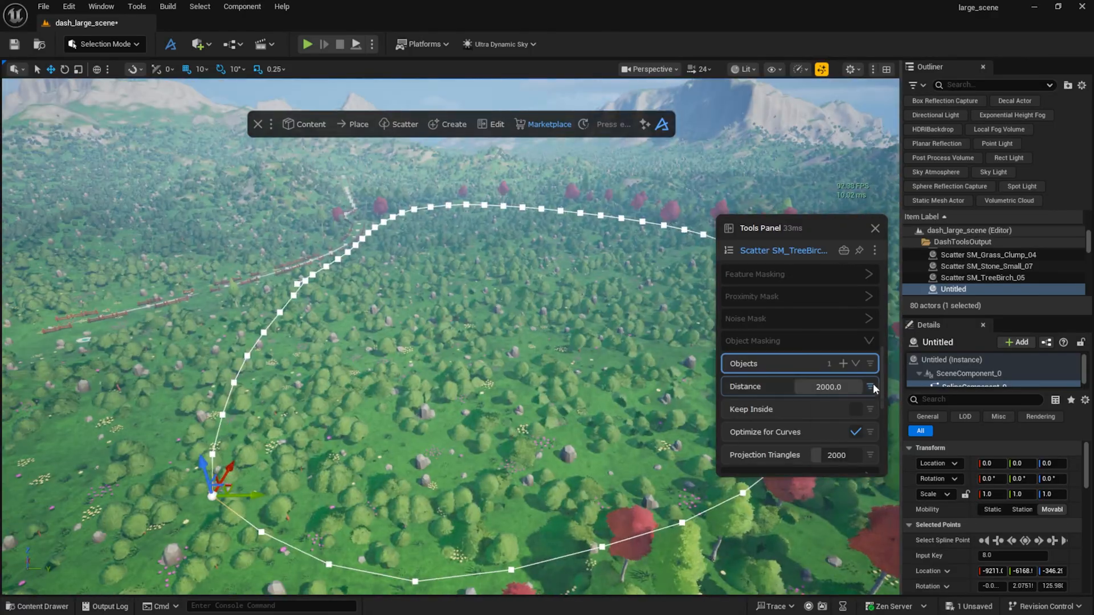
Reduce the birch scatter's Object Masking Distance to 133.33.
click(869, 387)
click(871, 463)
right_drag(686, 411, 615, 411)
drag(809, 393, 798, 388)
Search the Project Library for "oak" and scatter four oak tree assets over the landscape with Scatter Here.
mouse_move(413, 447)
right_down()
mouse_move(484, 484)
mouse_move(450, 507)
mouse_move(413, 448)
right_up()
click(305, 125)
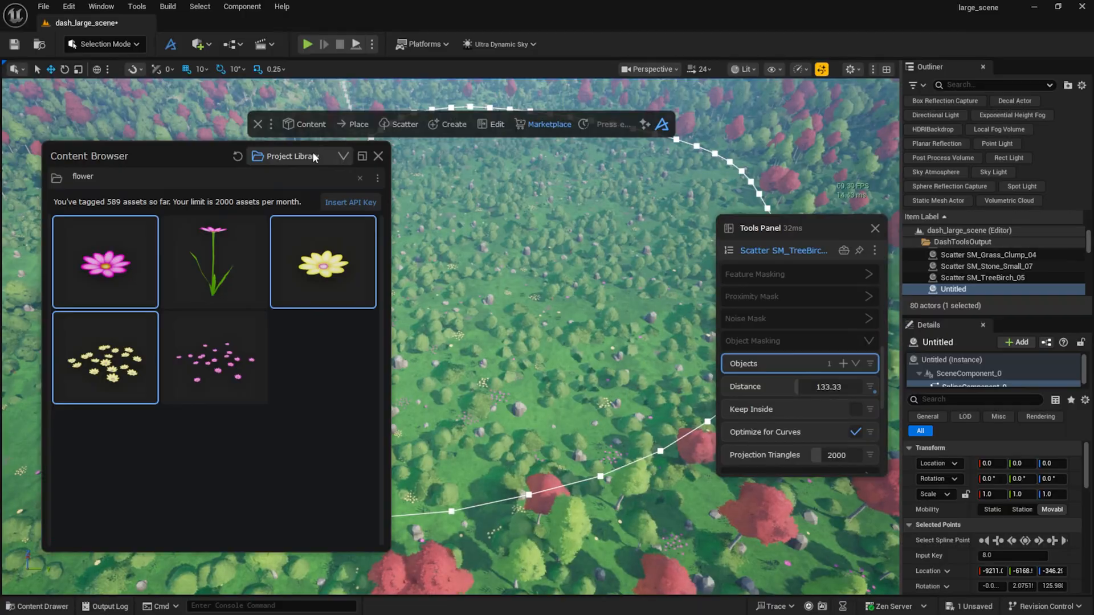
text(oak)
click(134, 262)
ctrl+click(214, 271)
ctrl+click(344, 270)
ctrl+click(125, 350)
ctrl+drag(125, 350, 501, 313)
click(511, 330)
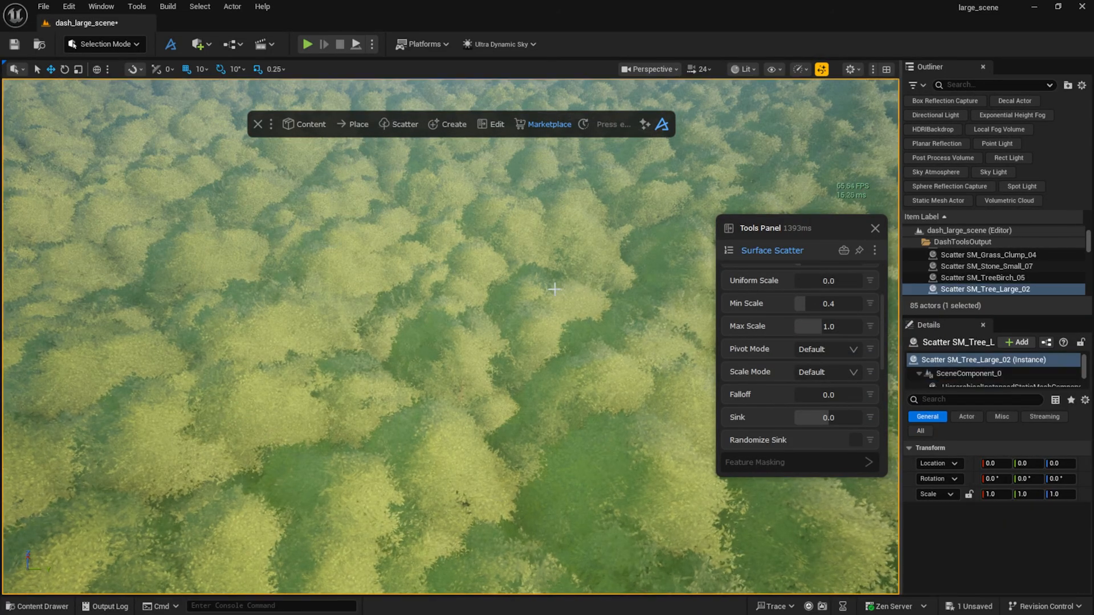
Set the oak scatter's Density to 0.1.
scroll(805, 355, down, 5)
scroll(765, 446, up, 5)
double_click(826, 344)
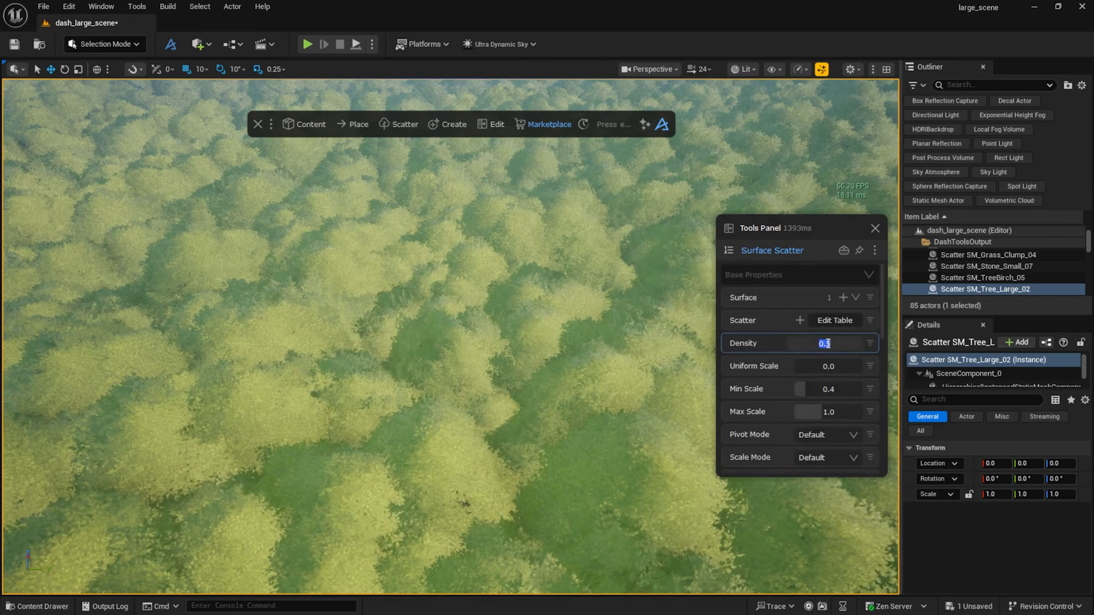
text(0.1)
key(Return)
Add the loop curve to the oak scatter's Object Masking so the oaks grow only inside it.
scroll(835, 377, down, 5)
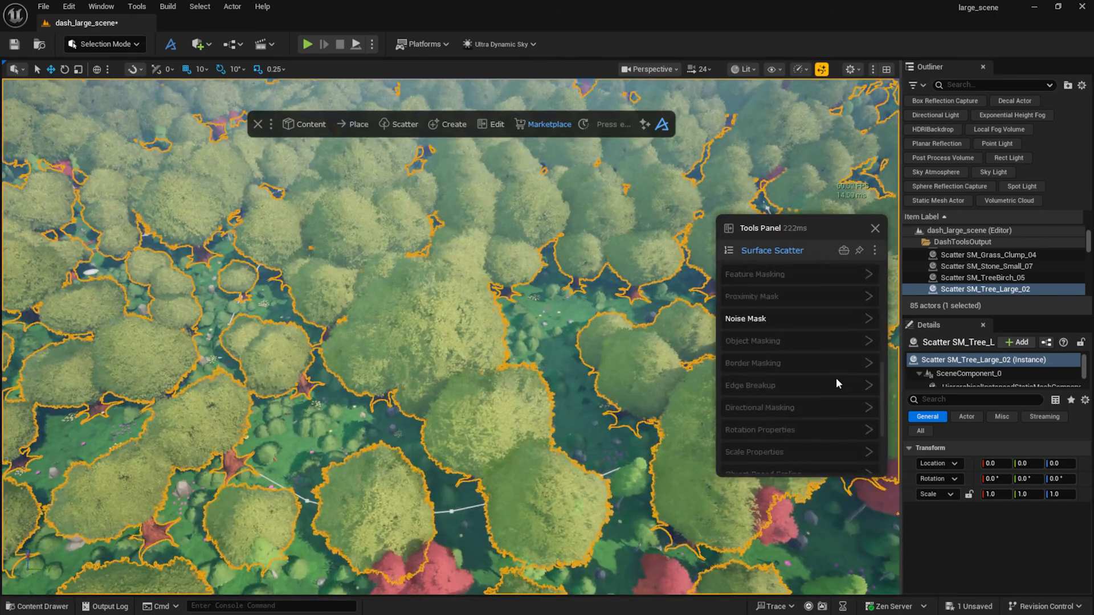
click(767, 341)
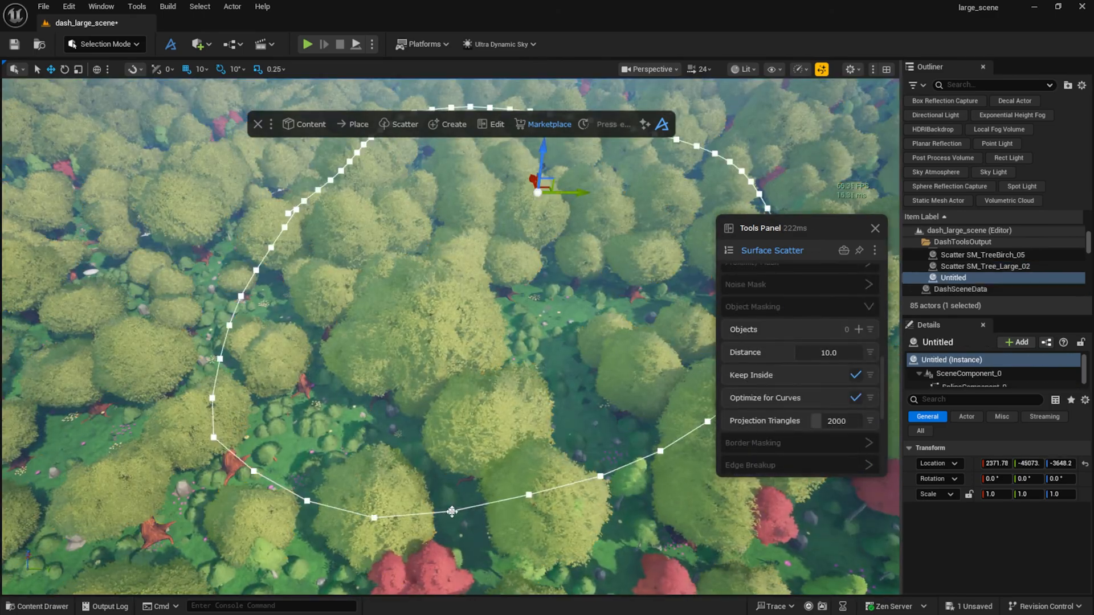
click(858, 329)
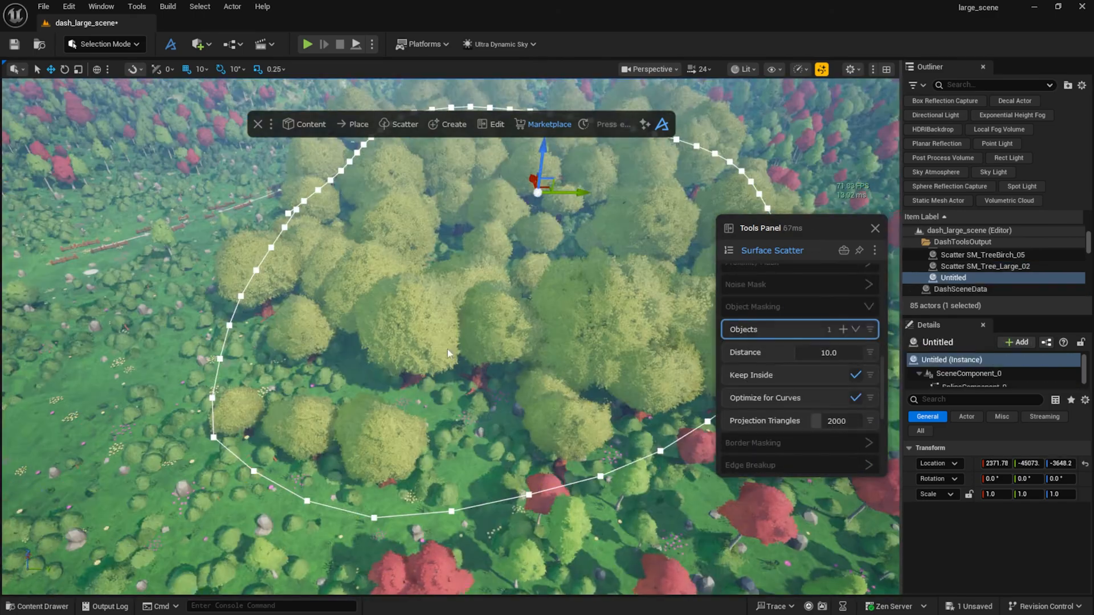
right_drag(661, 365, 661, 302)
drag(798, 355, 833, 378)
scroll(788, 375, up, 2)
click(796, 419)
scroll(801, 410, down, 1)
mouse_move(672, 404)
right_down()
mouse_move(694, 456)
mouse_move(667, 393)
right_up()
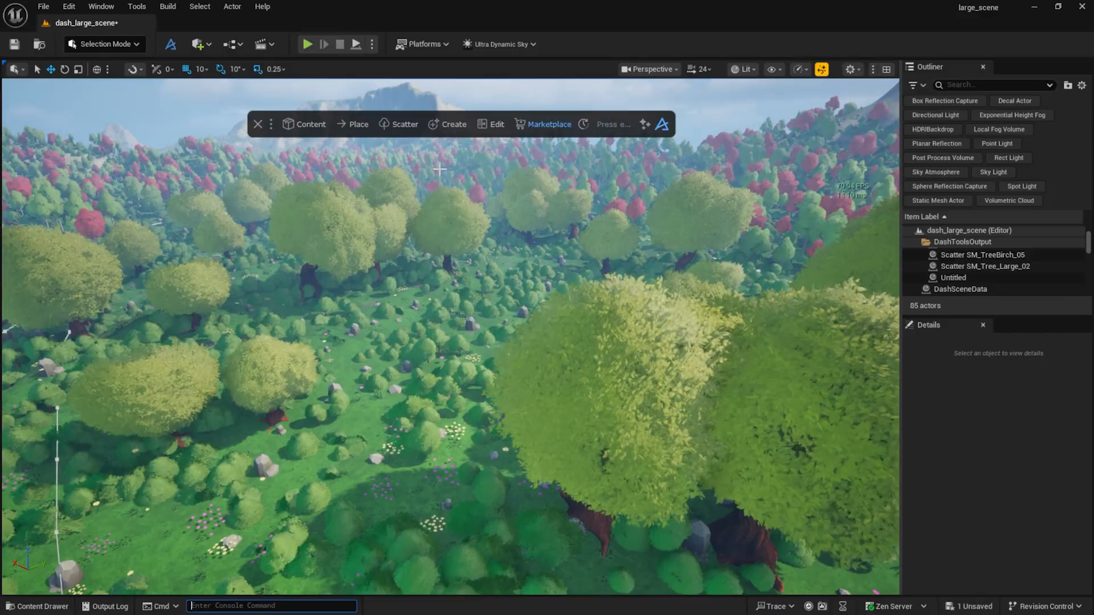
Search the Project Library for "grass" and scatter five grass assets over the landscape with Scatter Here.
click(303, 124)
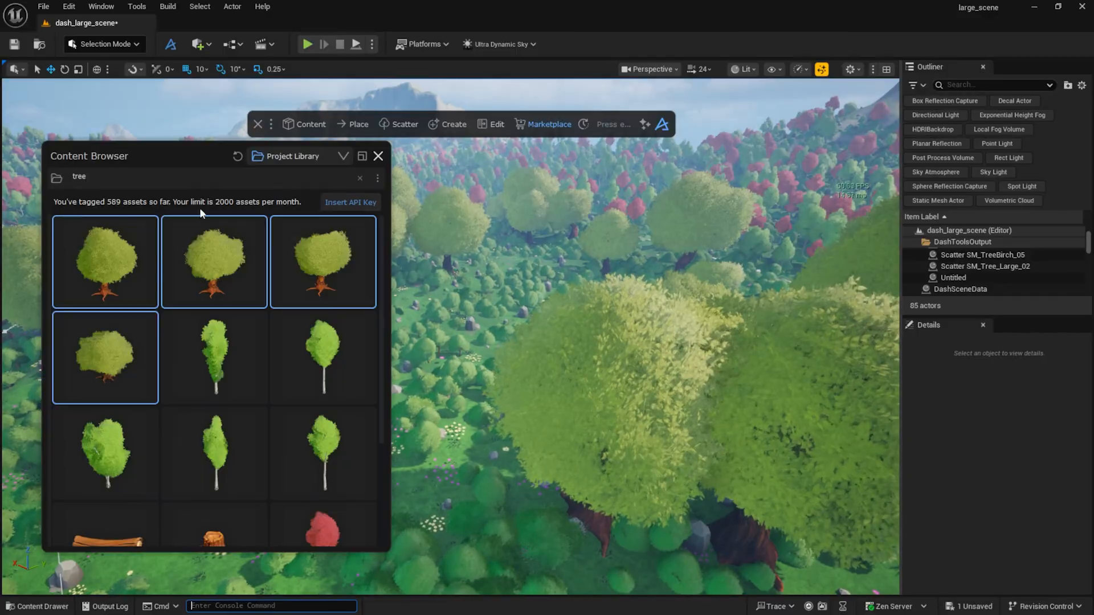
text(grass)
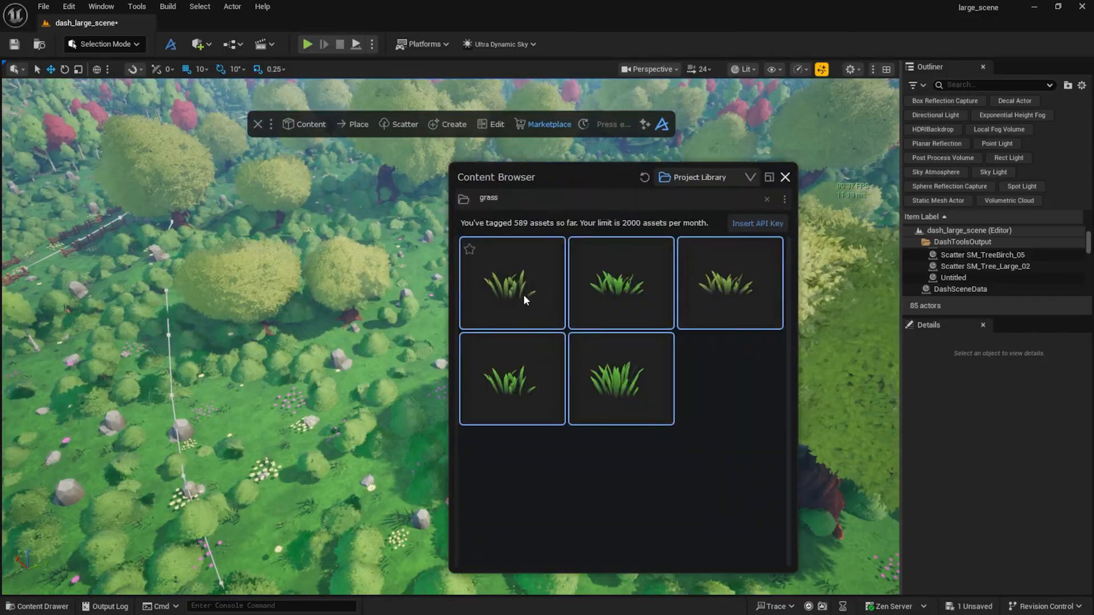
drag(507, 281, 208, 451)
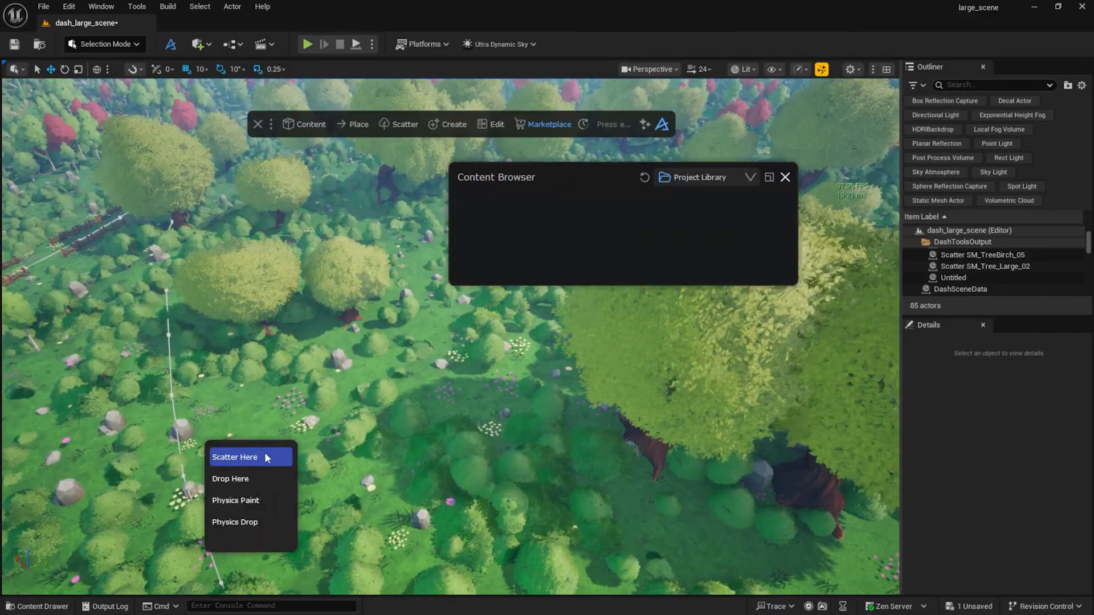
click(225, 454)
Add the loop curve to the grass scatter's Object Masking with Keep Inside enabled.
scroll(726, 388, down, 5)
click(740, 374)
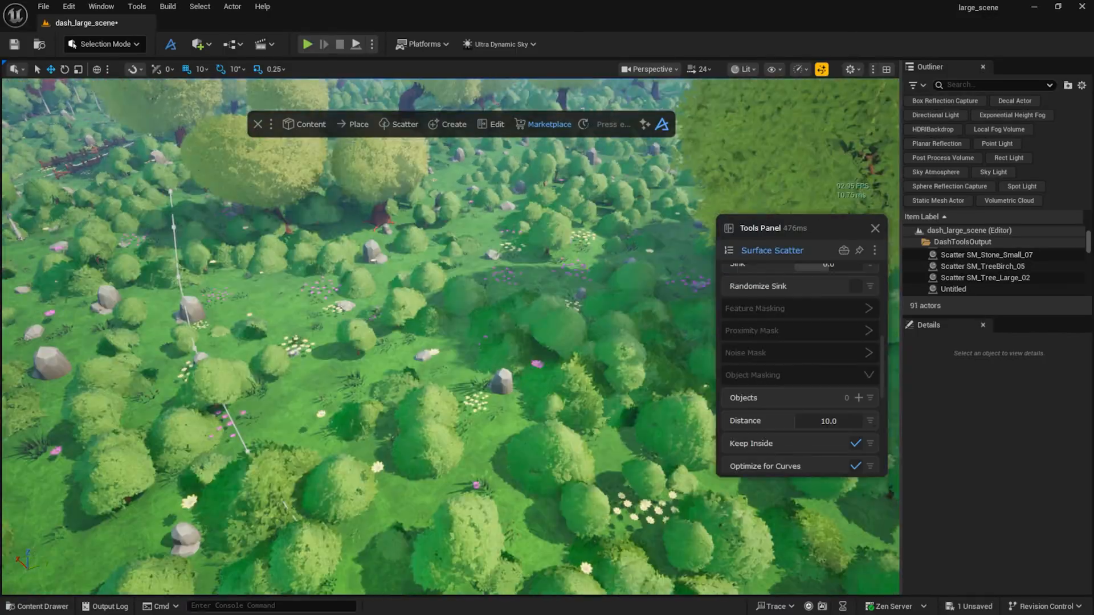
click(858, 398)
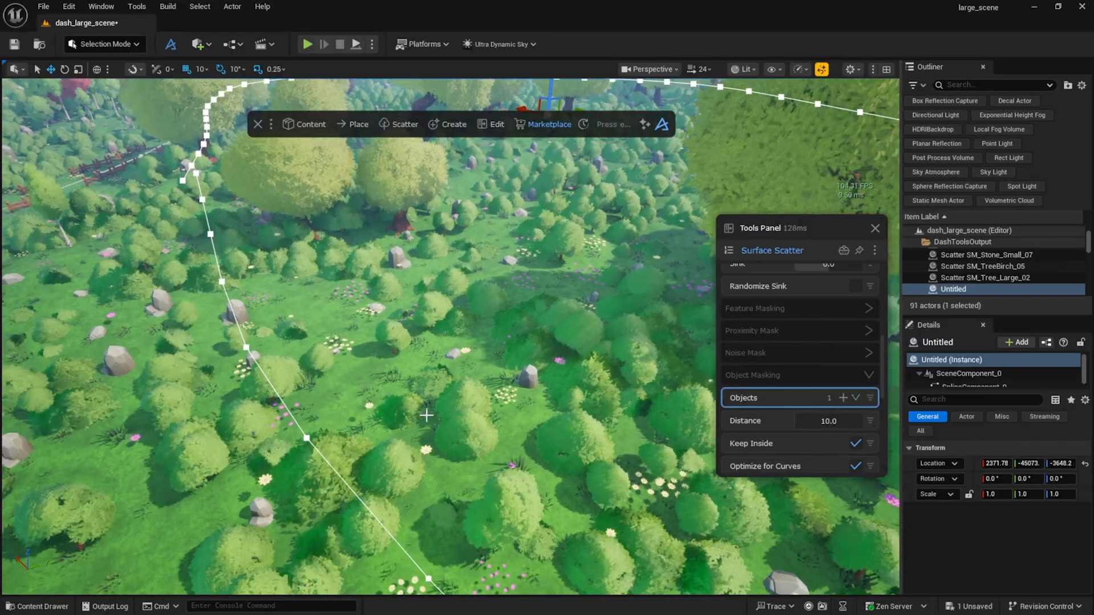
Raise the grass scatter's Density to 5.0 and adjust its Max Scale.
scroll(828, 367, up, 5)
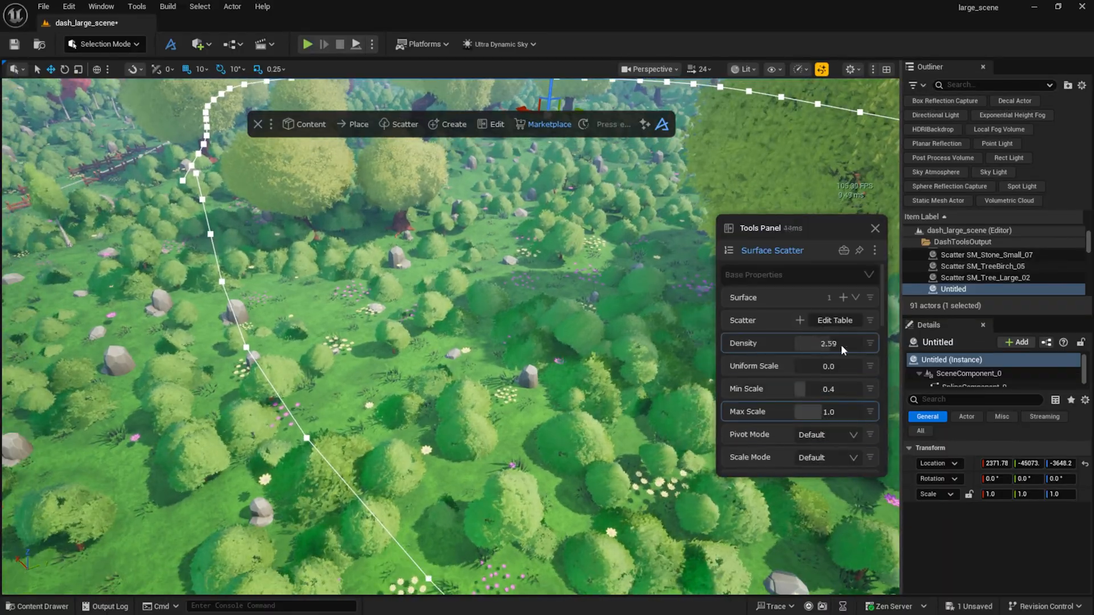
drag(841, 344, 876, 344)
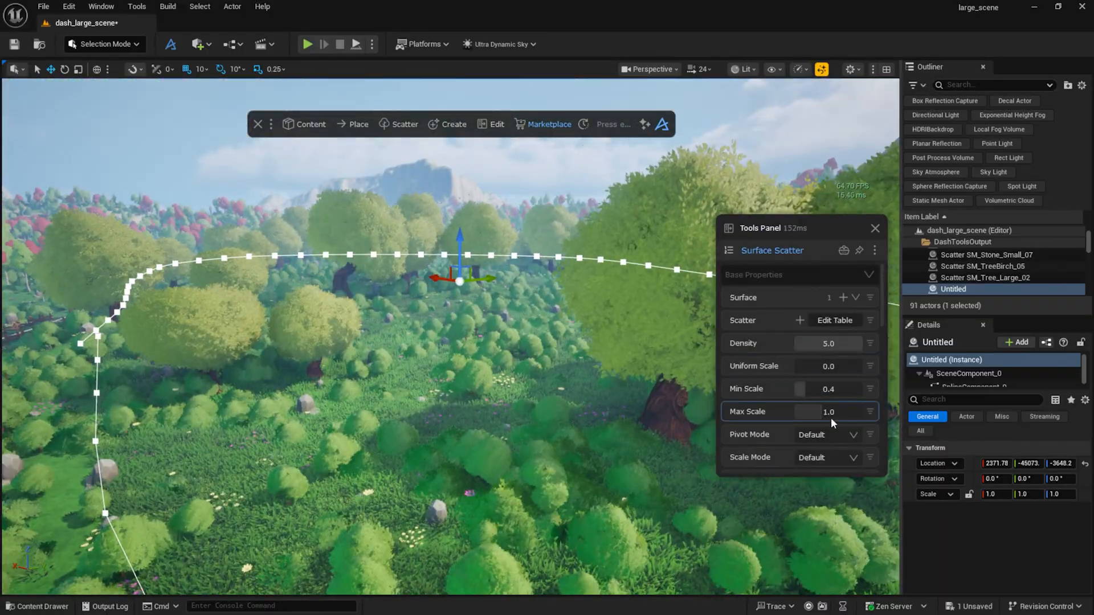
drag(828, 412, 821, 412)
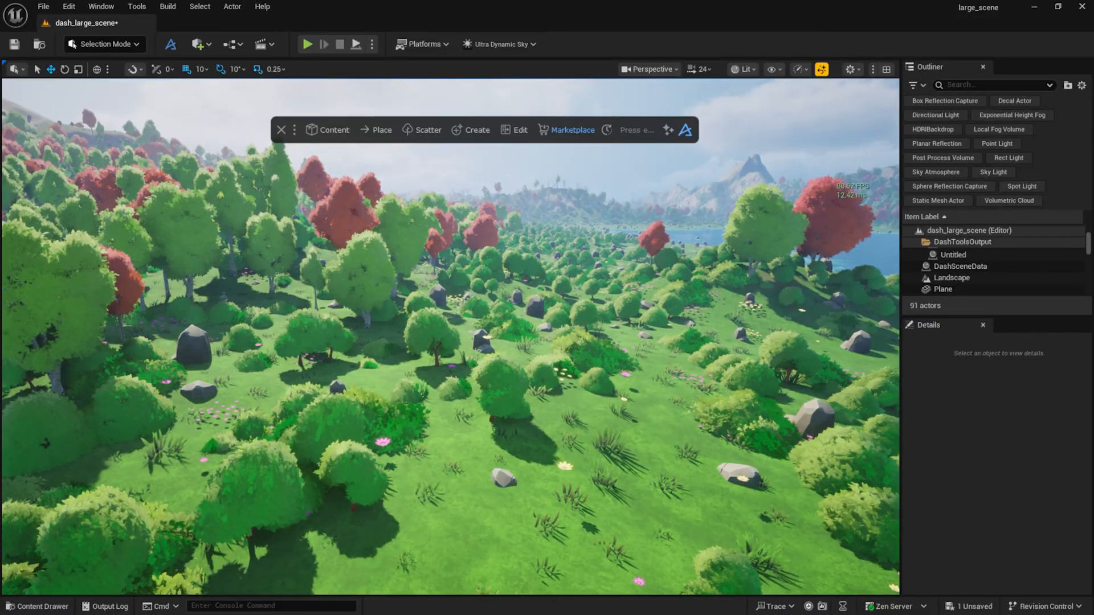
Select the landscape and run Freeze Affected Tools on it.
click(649, 410)
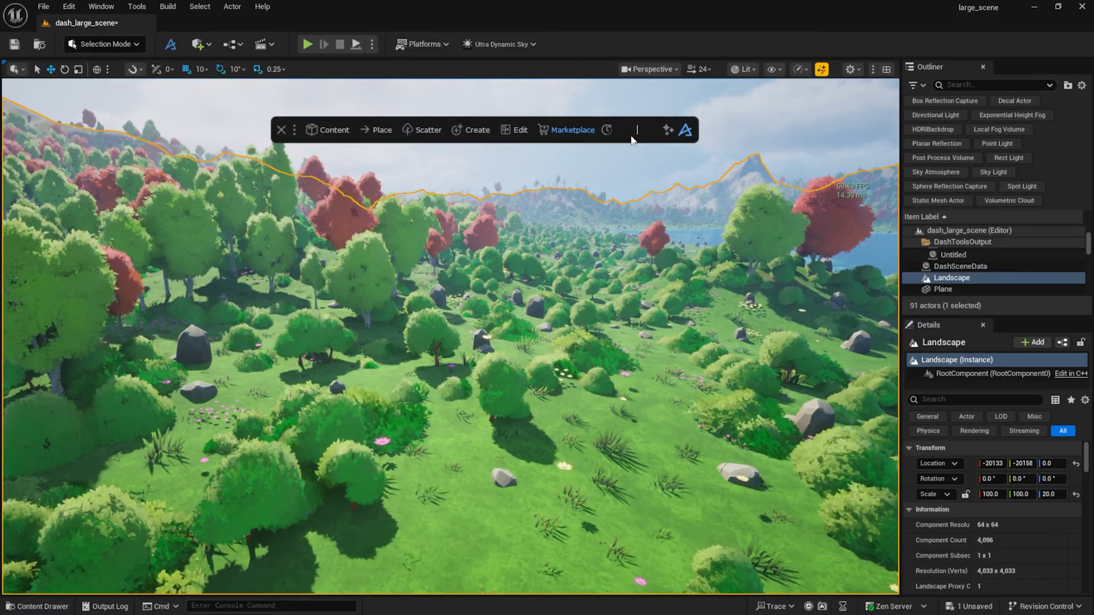
text(free)
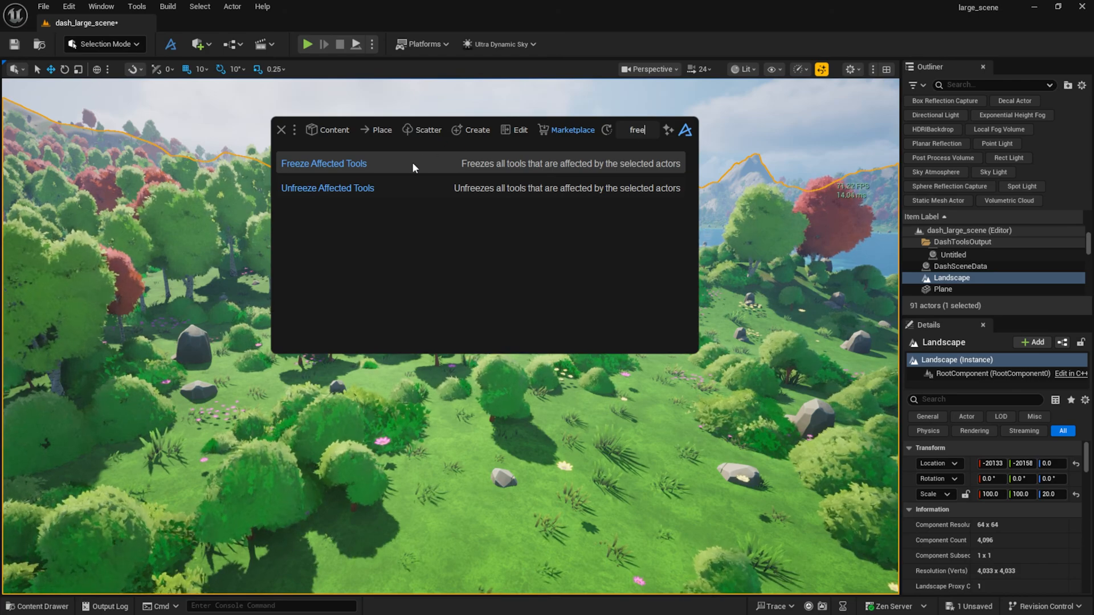
click(412, 163)
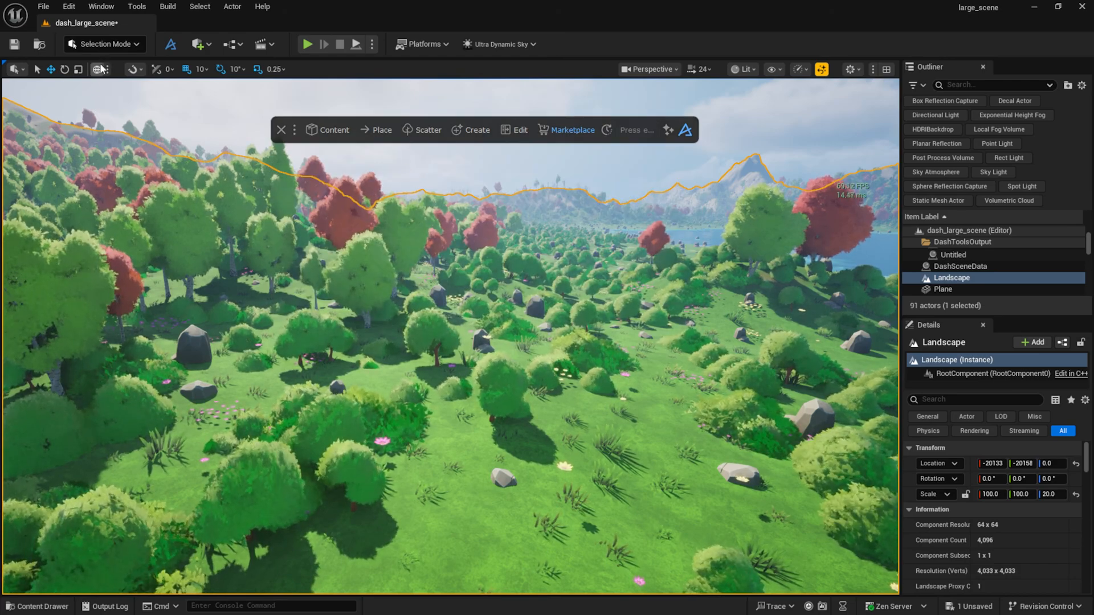
Enter Landscape Mode and sculpt a few raised hills on the meadow with the Sculpt brush.
click(108, 45)
click(109, 76)
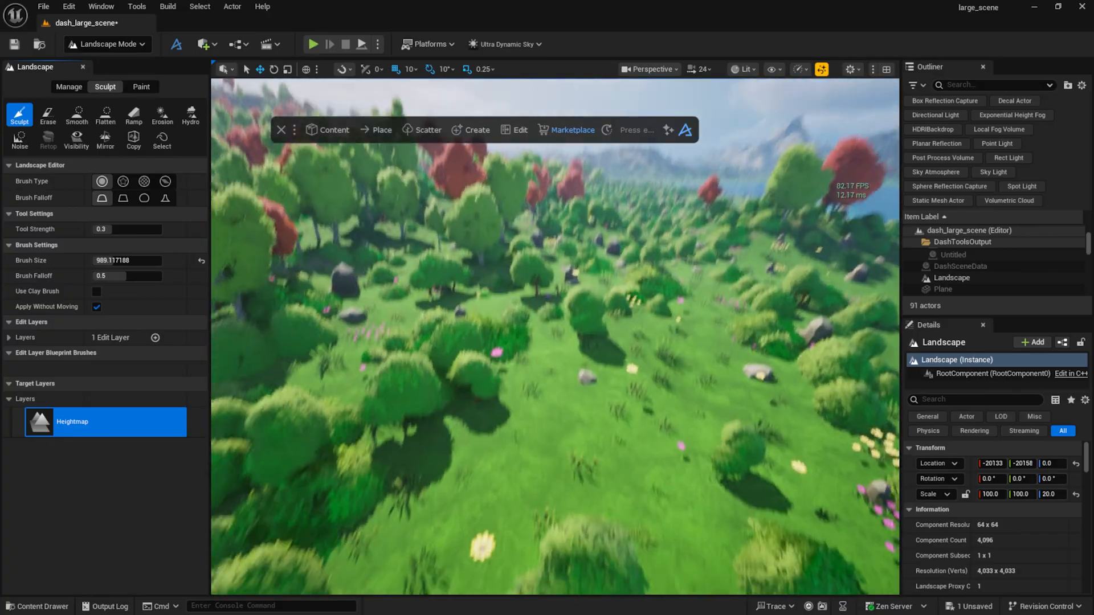
right_drag(547, 444, 555, 396)
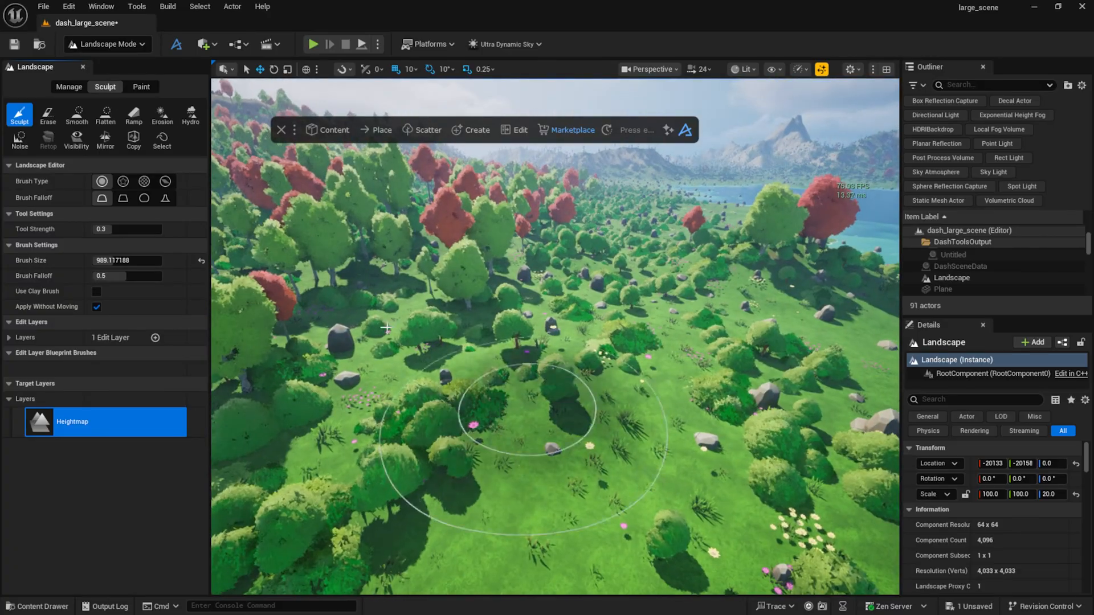
mouse_move(442, 342)
mouse_down()
mouse_move(505, 327)
mouse_move(569, 342)
mouse_move(615, 311)
mouse_move(679, 310)
mouse_move(743, 371)
mouse_move(713, 391)
mouse_move(655, 364)
mouse_up()
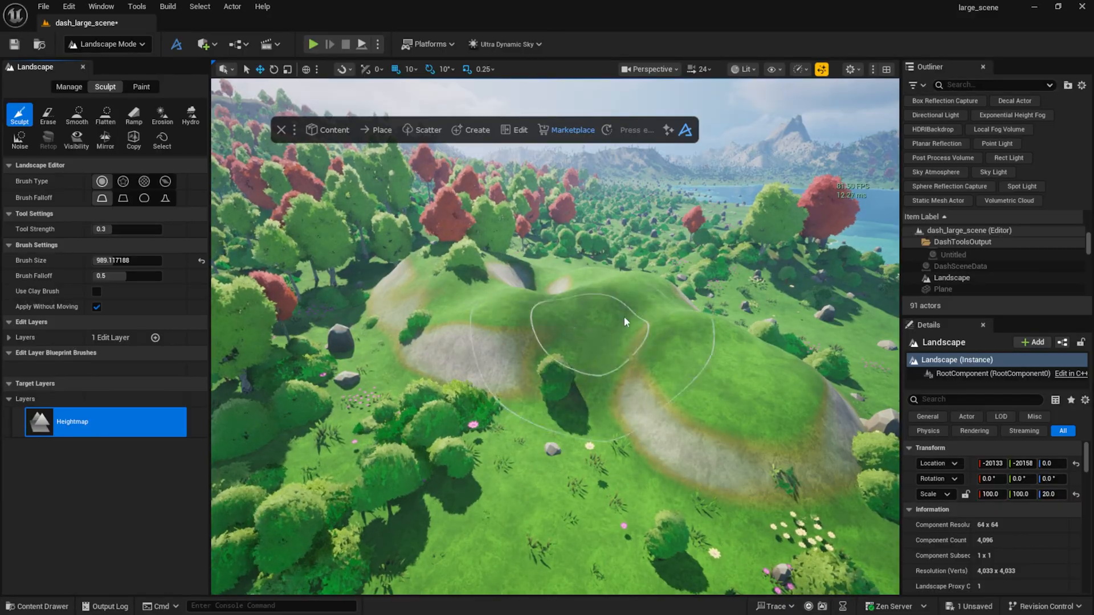
Return to Selection Mode, run Unfreeze Affected Tools on the landscape, and clear the selection.
click(108, 44)
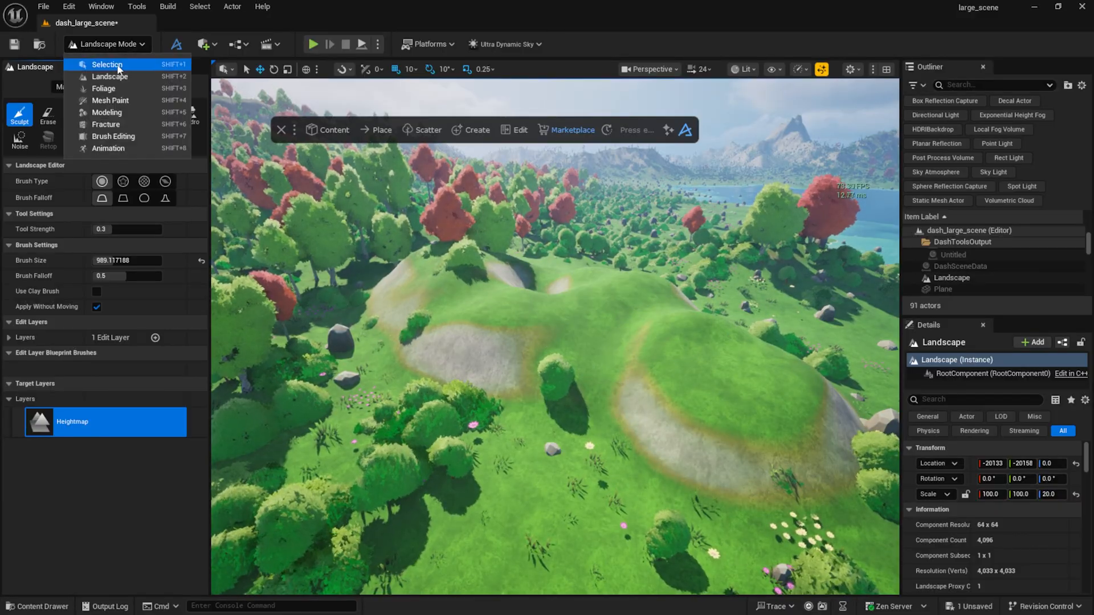
click(94, 61)
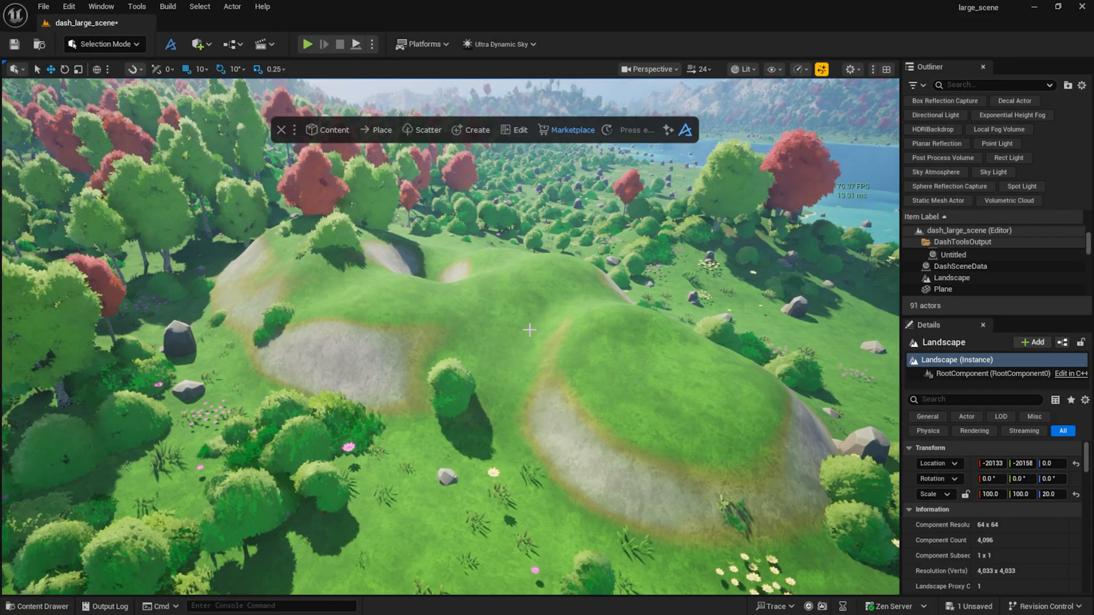
click(518, 316)
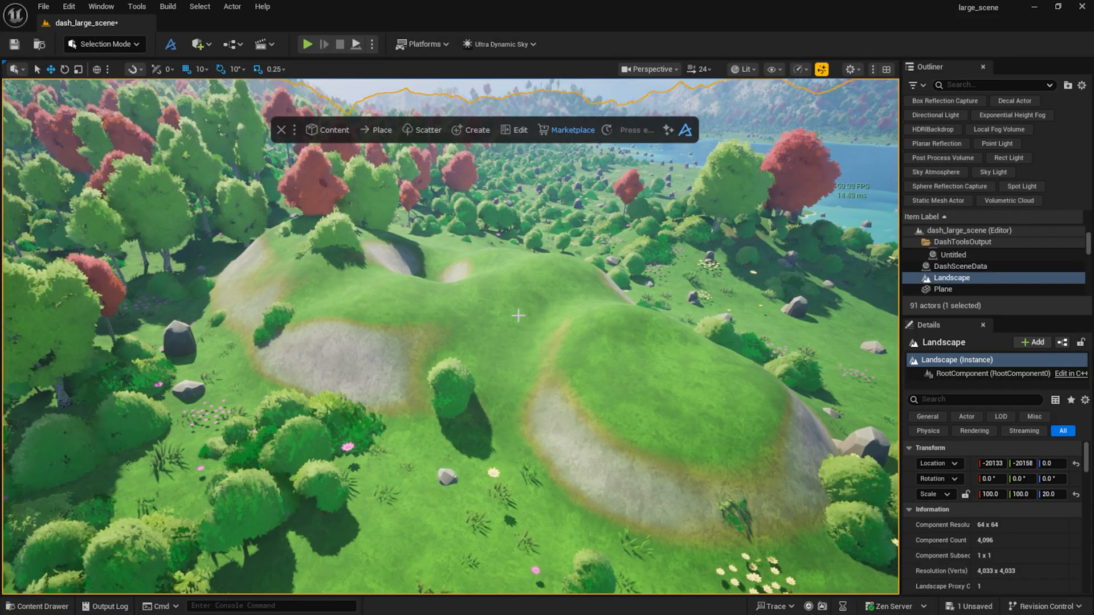
click(635, 131)
text(unfr)
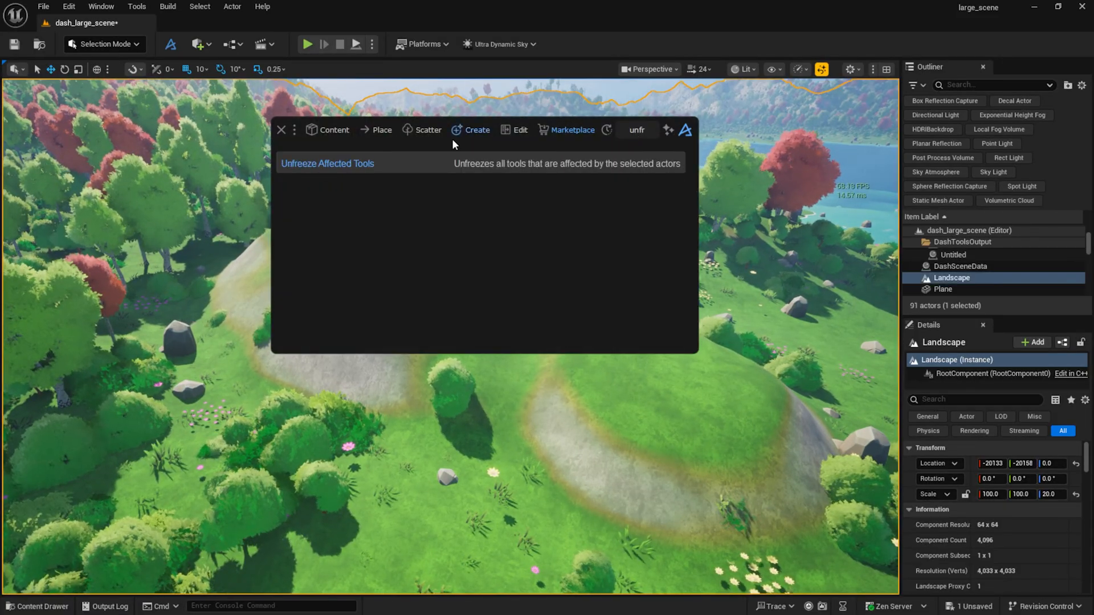
click(375, 168)
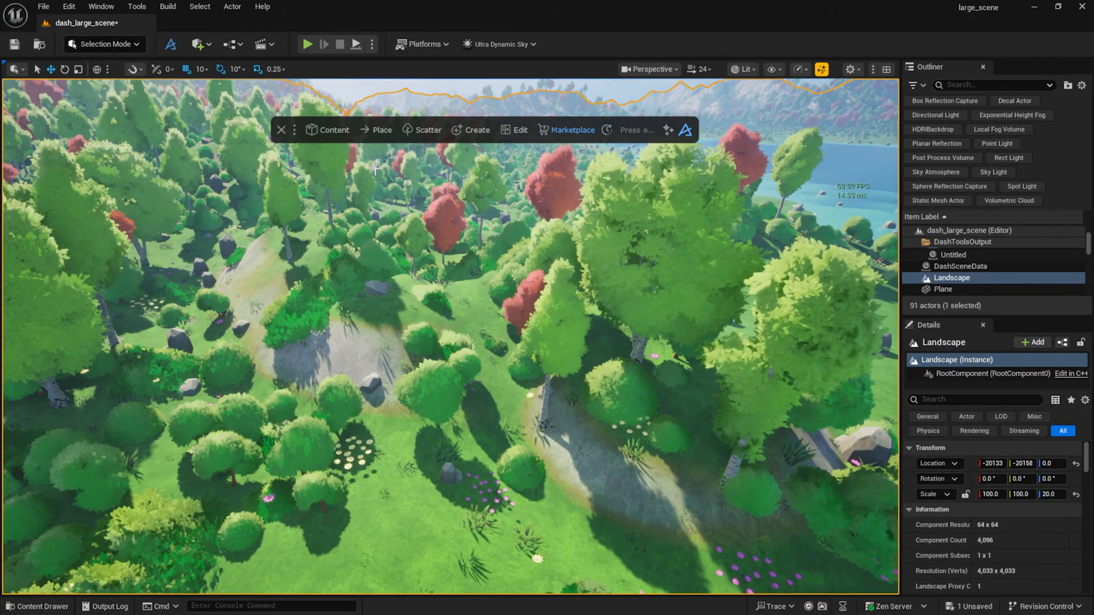
key(Escape)
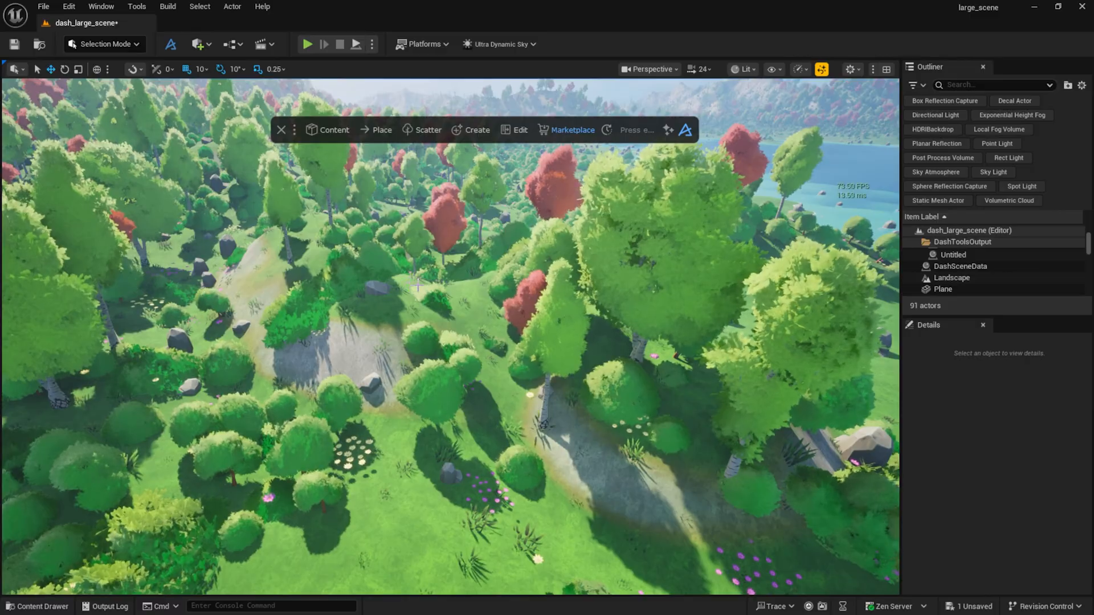
Explore the oak and grass clearing and its surroundings on foot in the standalone preview of large_scene.
scroll(422, 297, down, 3)
key(s)
key(d)
key(a)
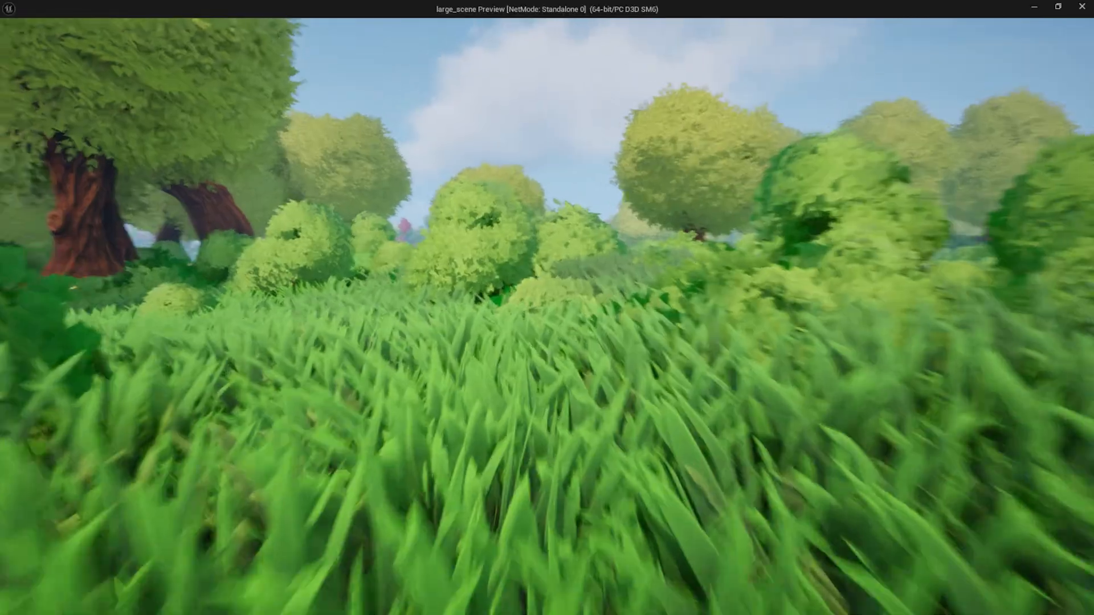
key(w)
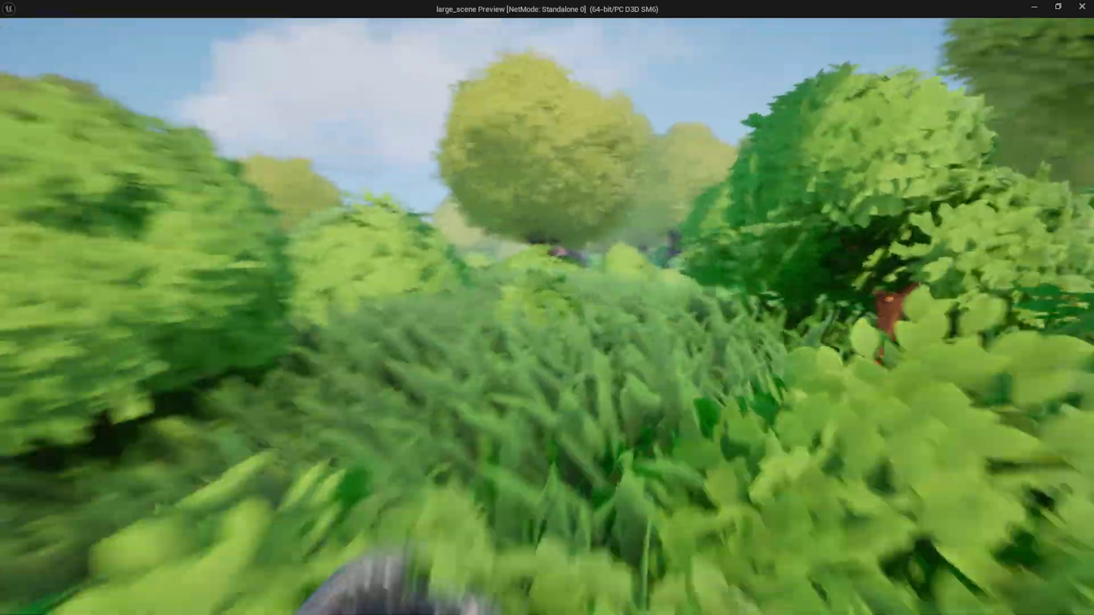
key(w)
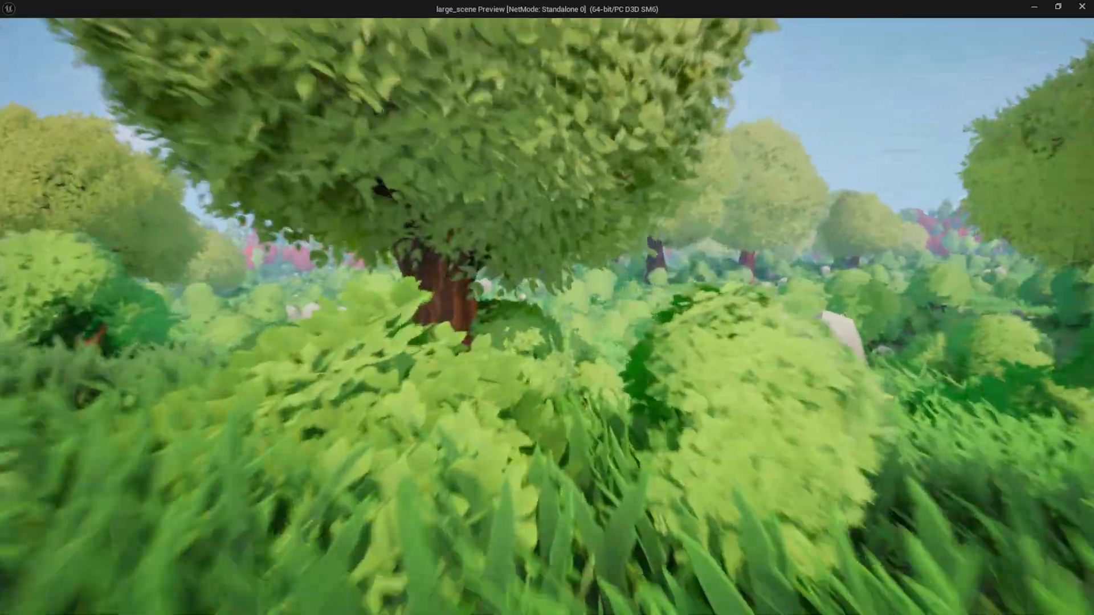
key(w)
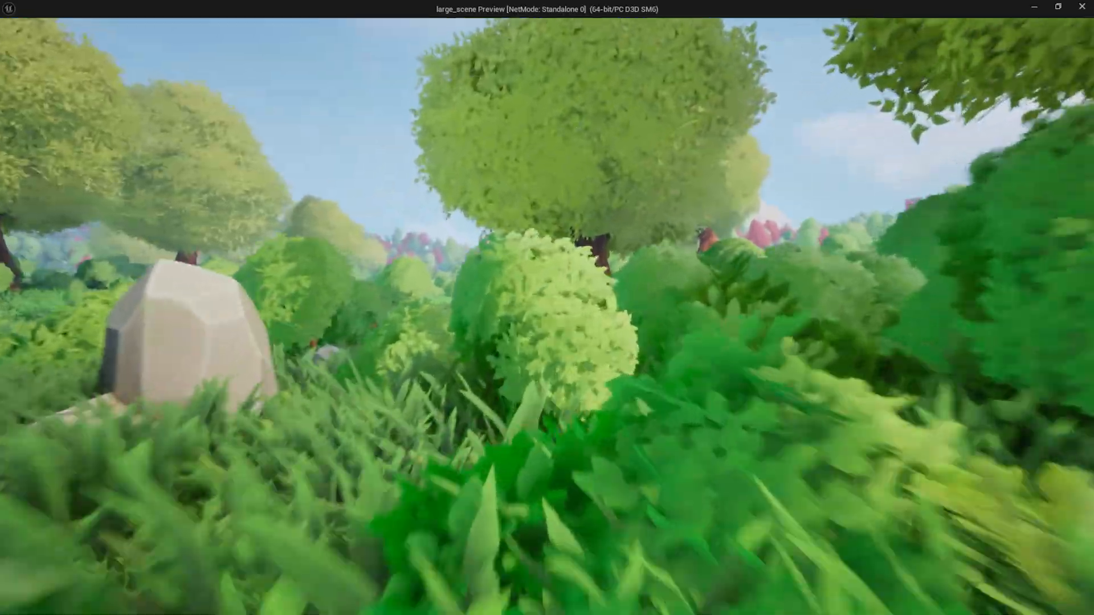
key(w)
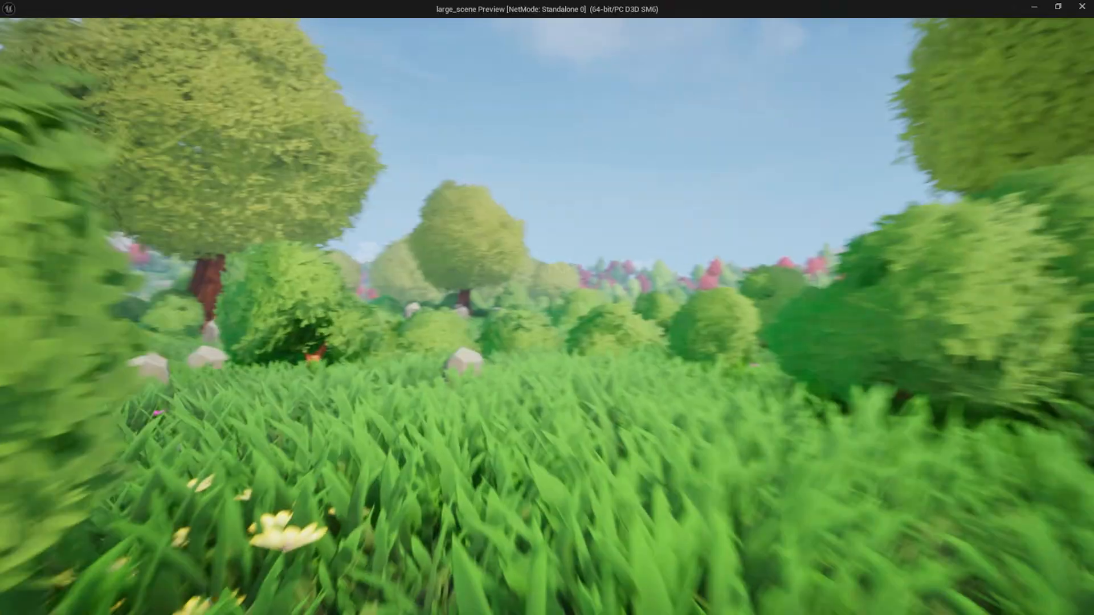
key(w)
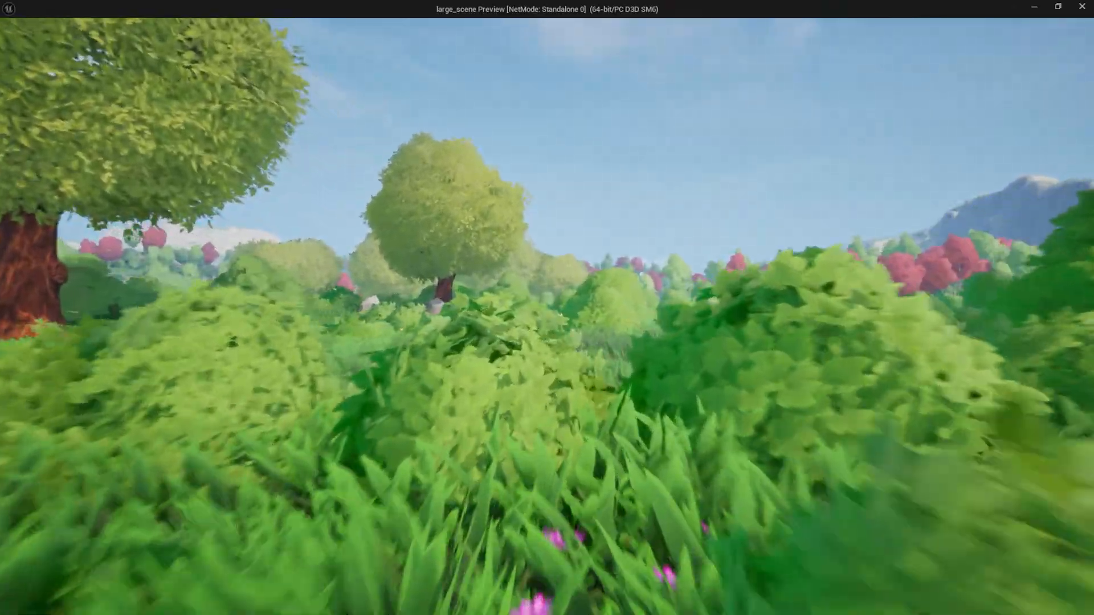
key(w)
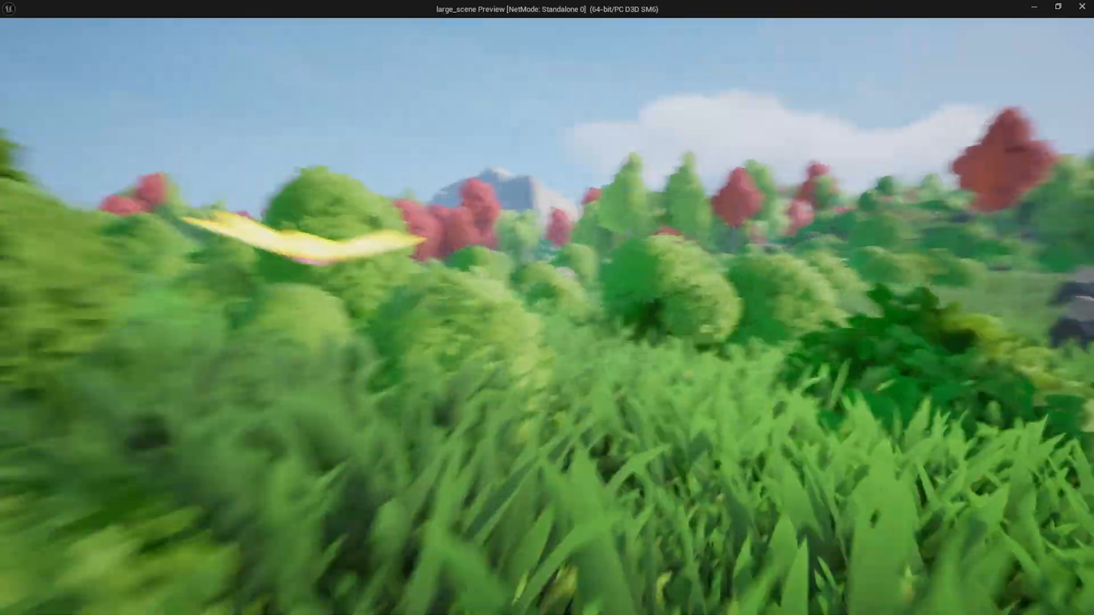
key(w)
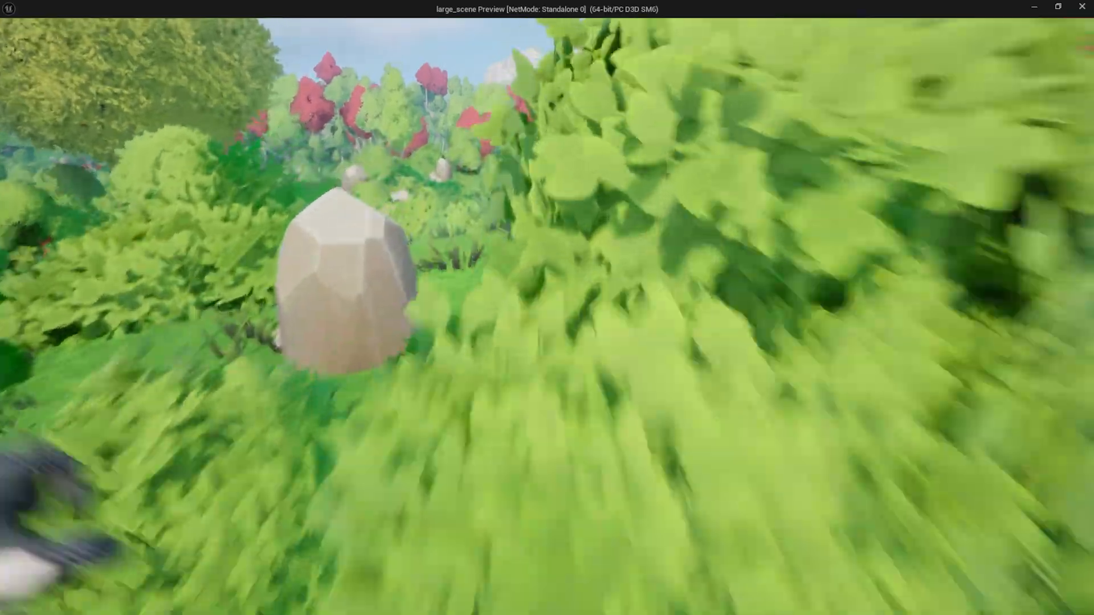
key(w)
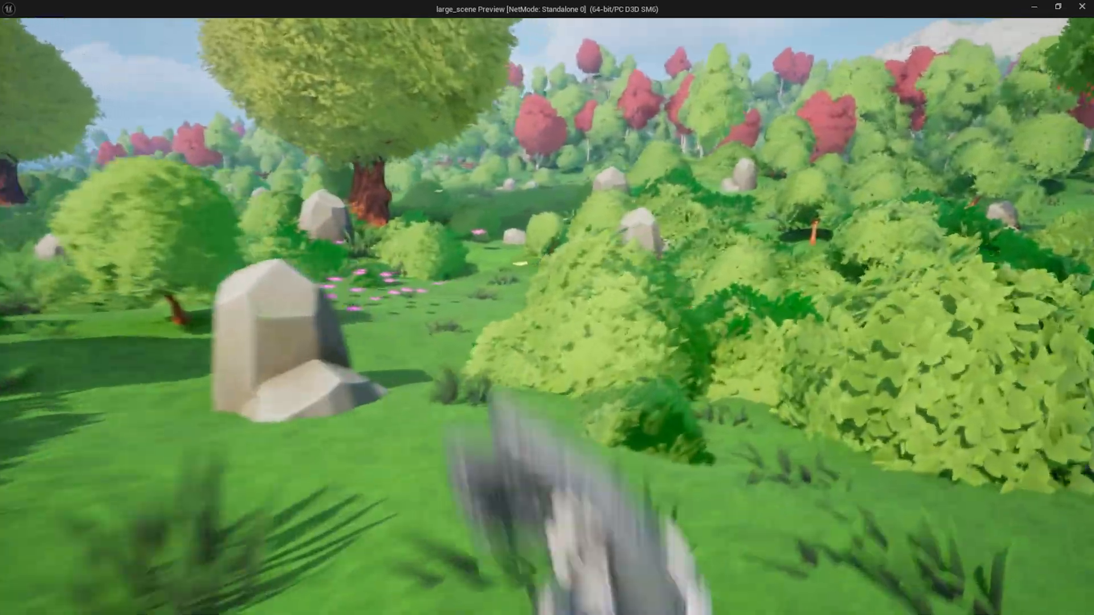
key(w)
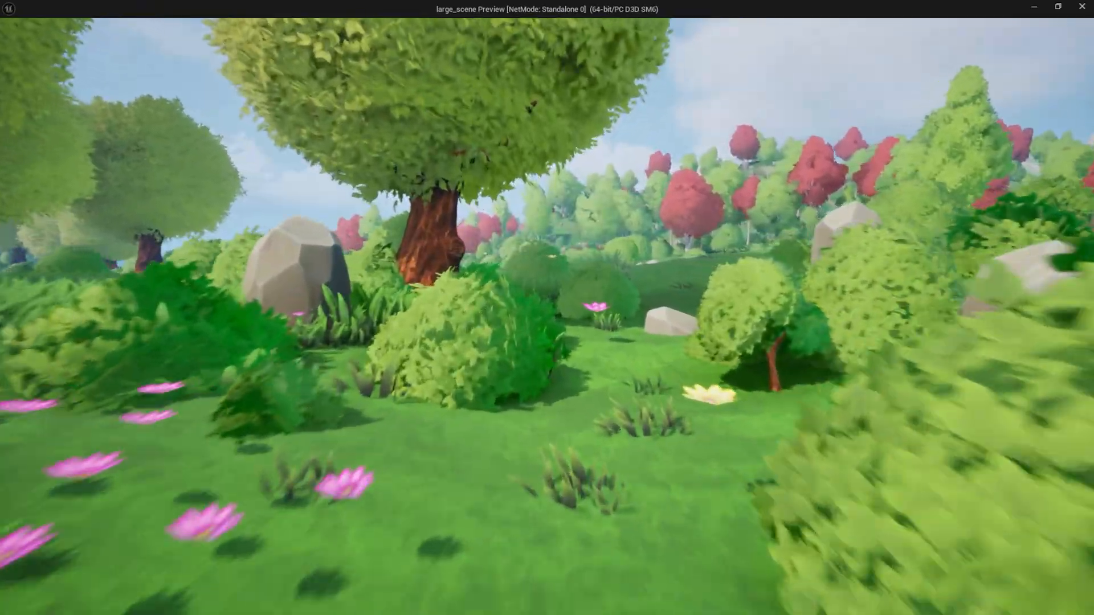
Walk along the fenced grass path past the wooden signpost toward the sea to inspect the scattered fences, flowers and trees.
key(w)
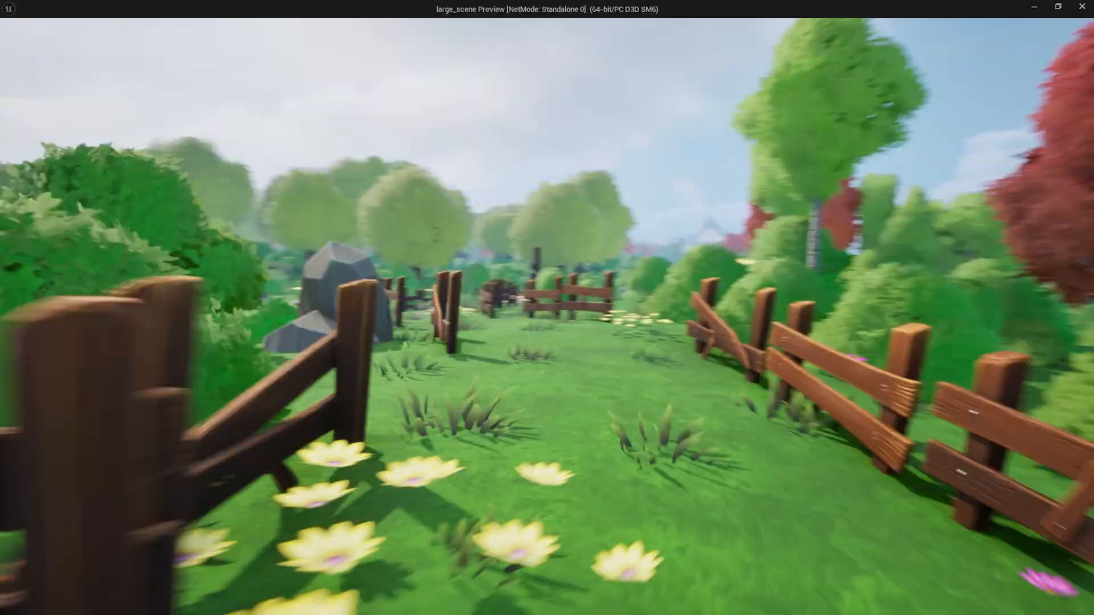
key(w)
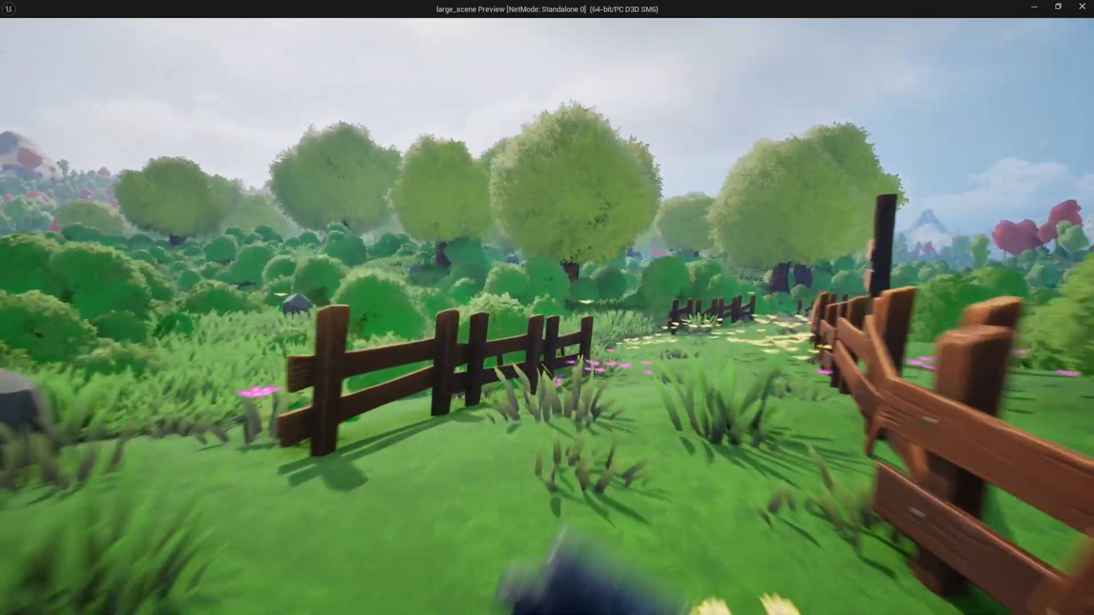
key(w)
key(w)
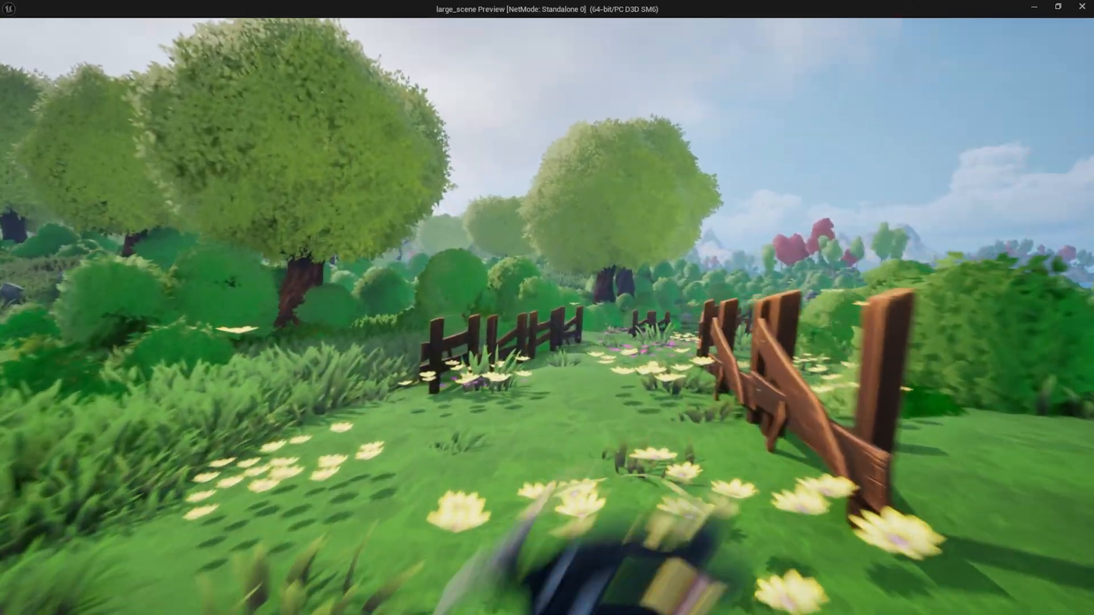
key(s)
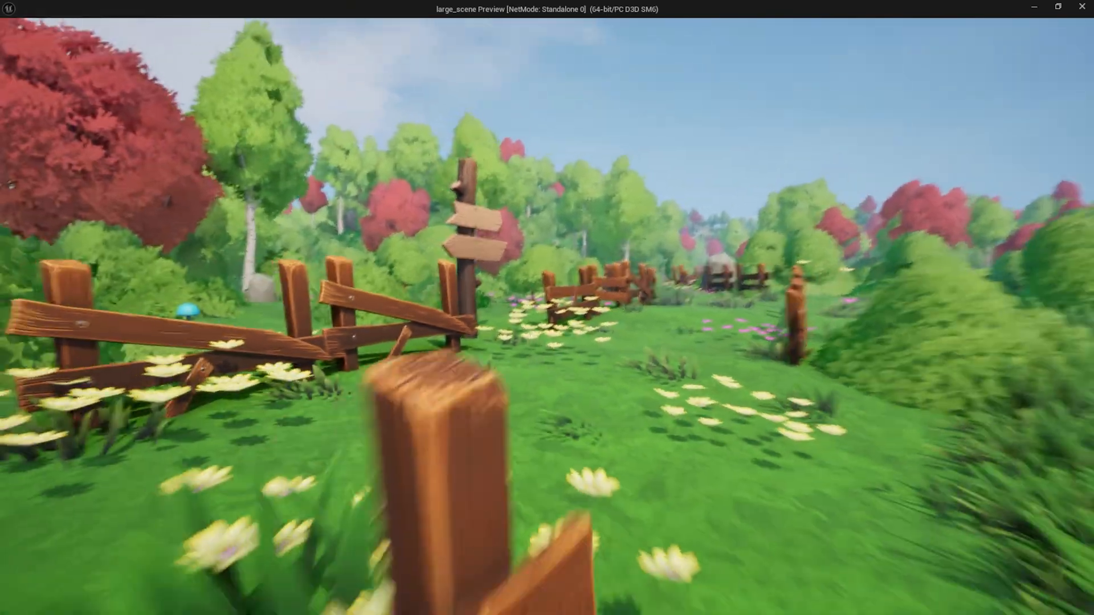
key(s)
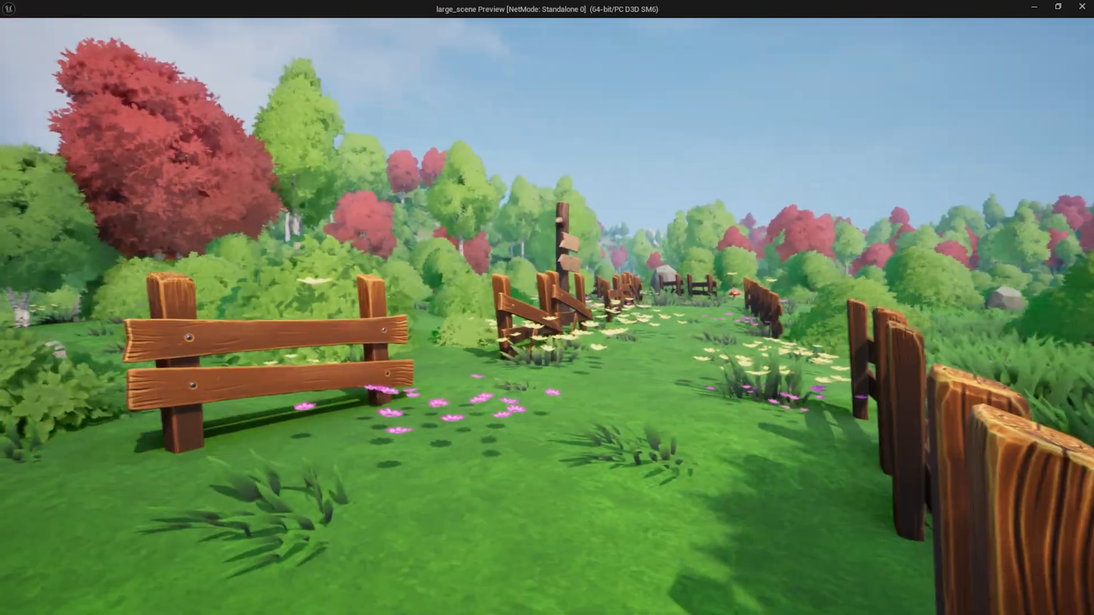
key(w)
key(w)
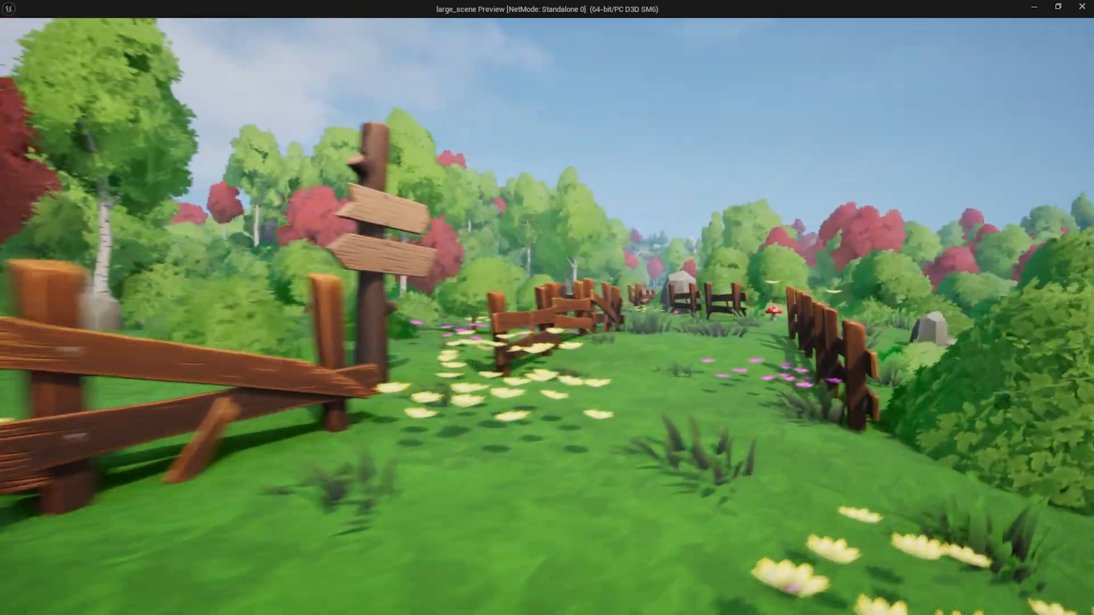
key(w)
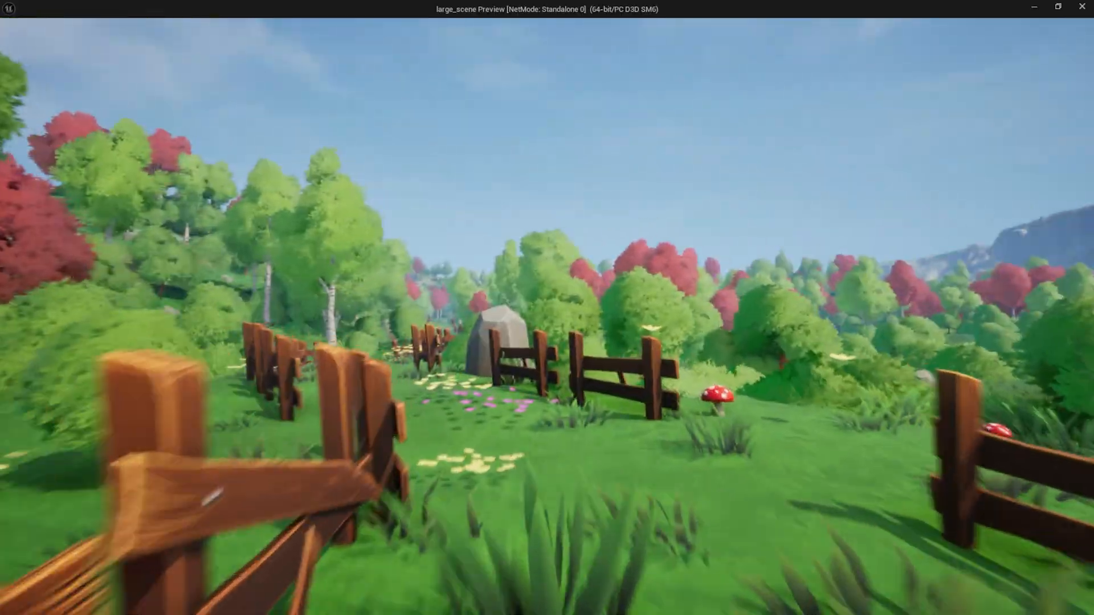
key(w)
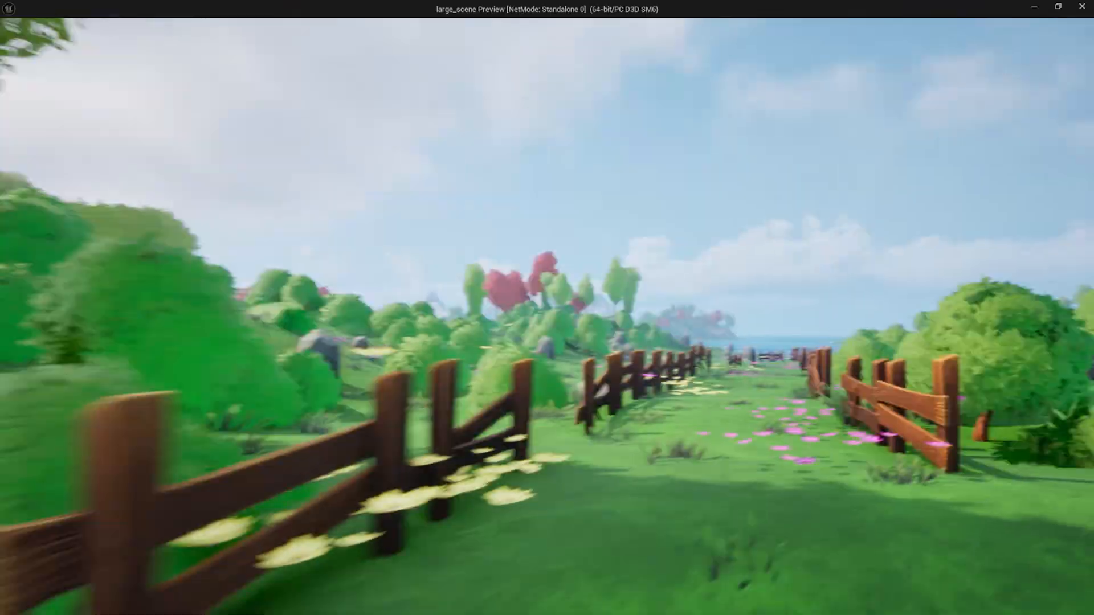
key(w)
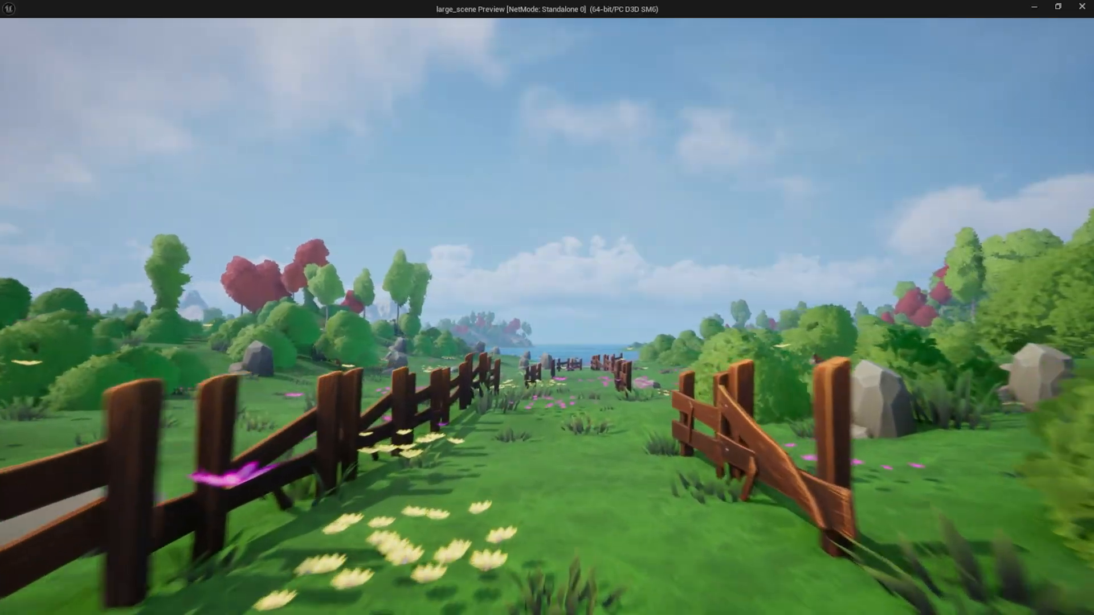
key(w)
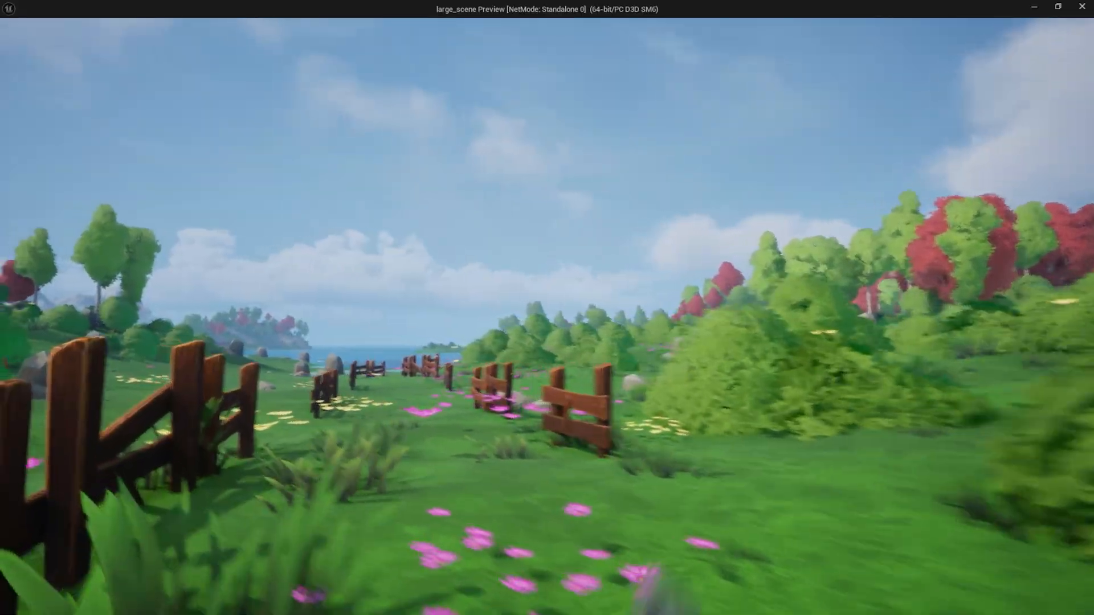